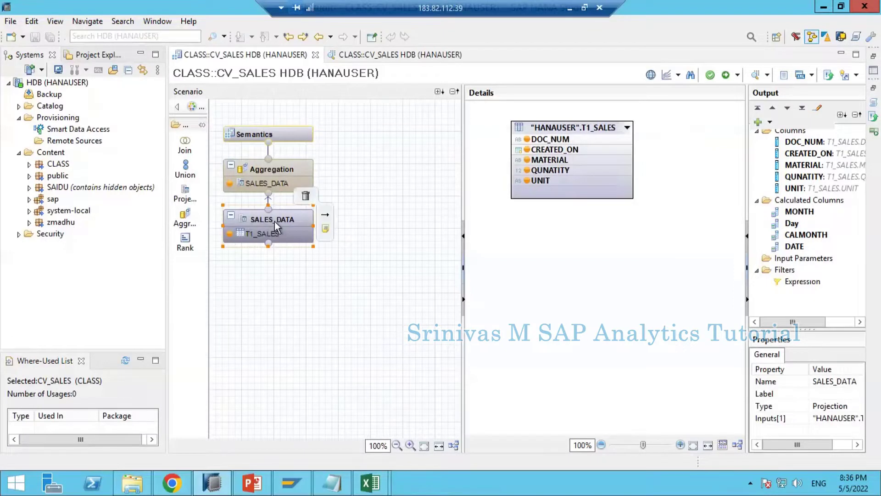
Examine the SALES_DATA projection, the Aggregation node, the DATE calculated column and the raw data of CV_SALES.
left_click(276, 220)
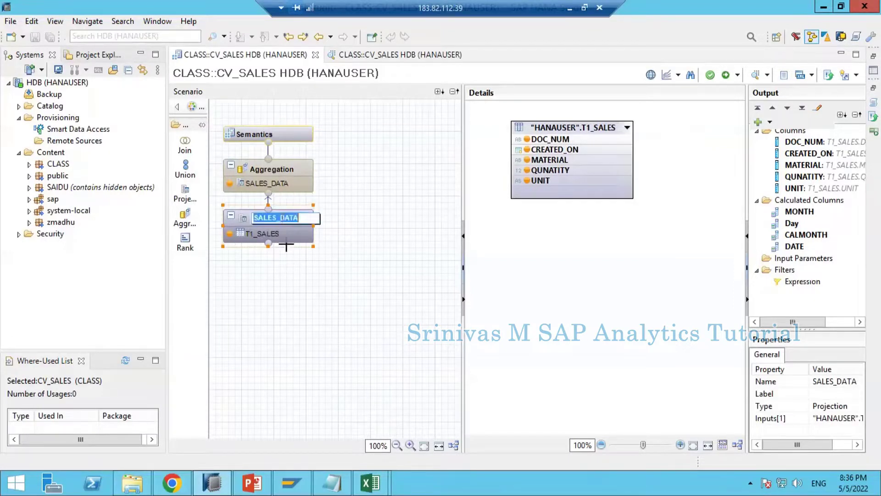
left_click(287, 254)
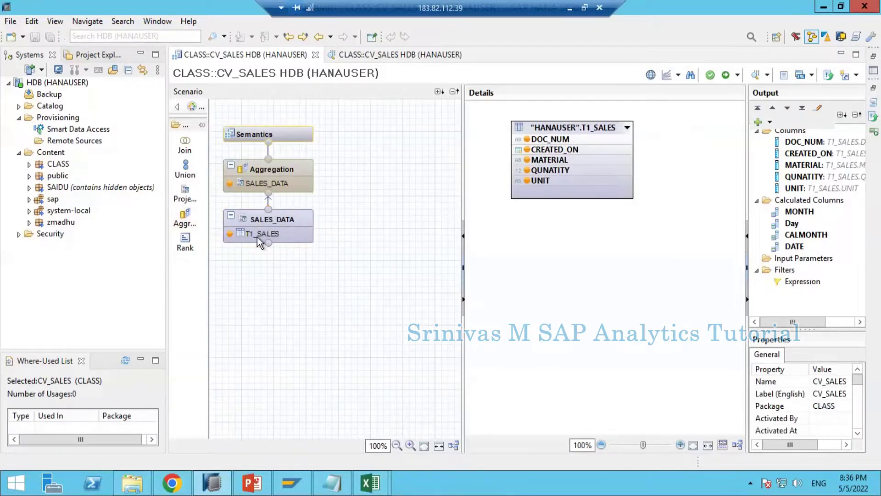
mouse_move(280, 220)
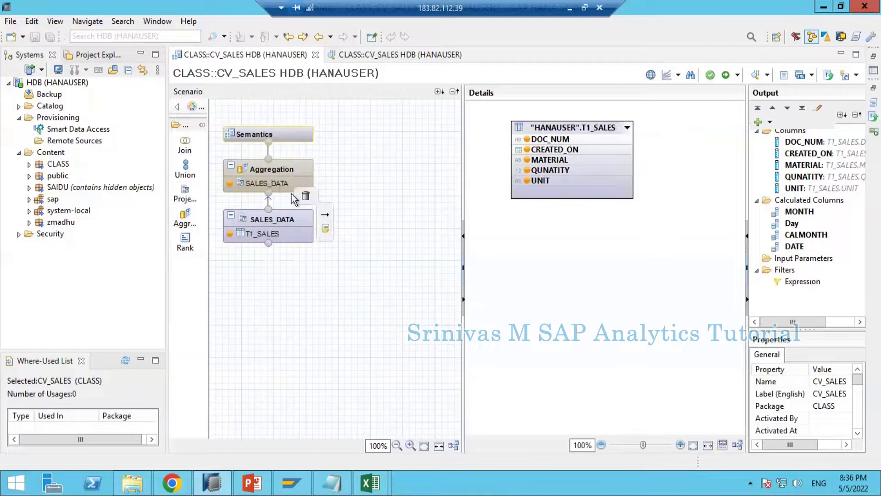
left_click(284, 171)
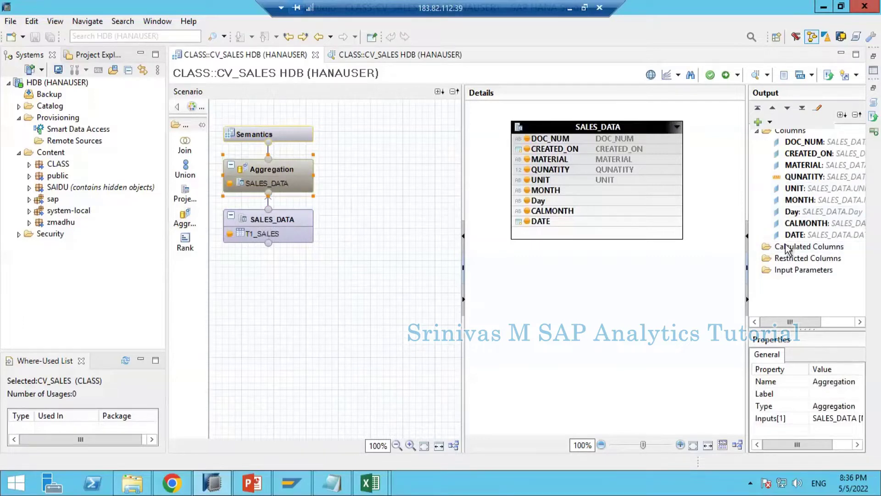
left_click(305, 222)
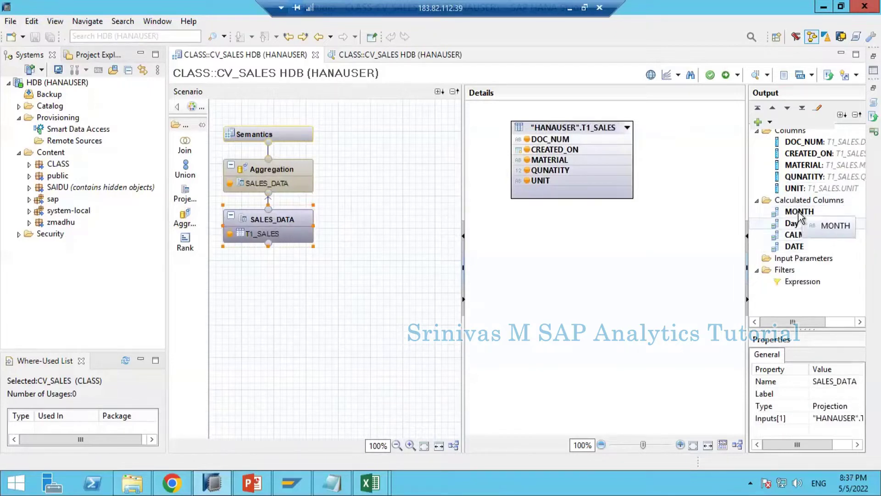
left_click(782, 248)
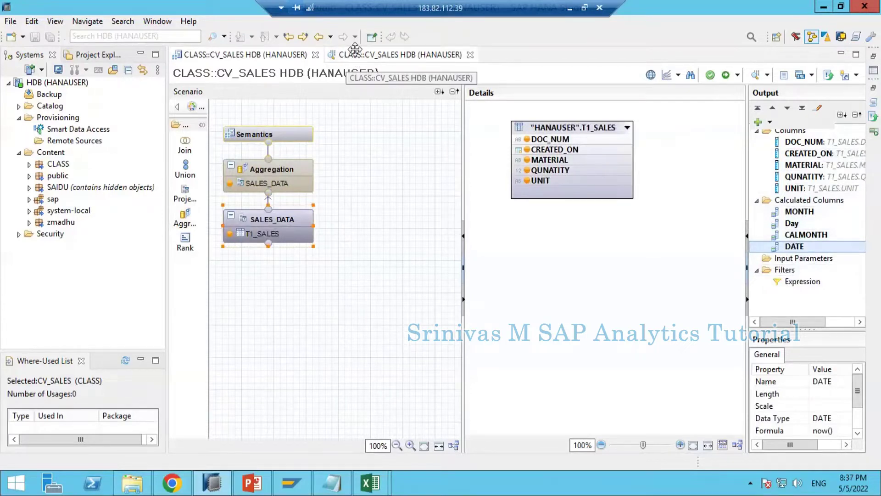
left_click(356, 145)
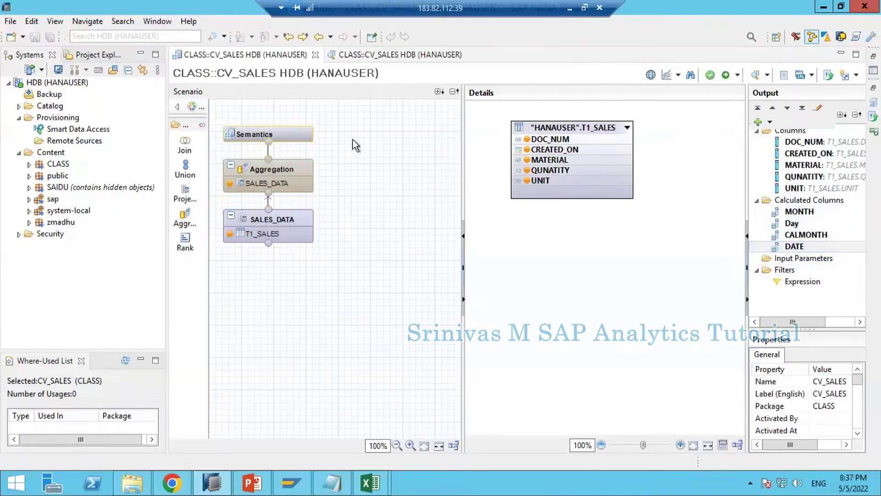
left_click(375, 56)
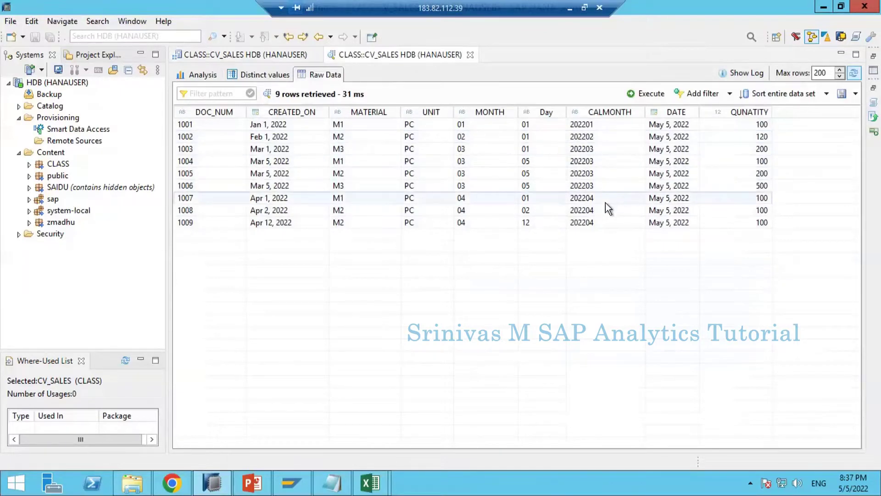
left_click(250, 55)
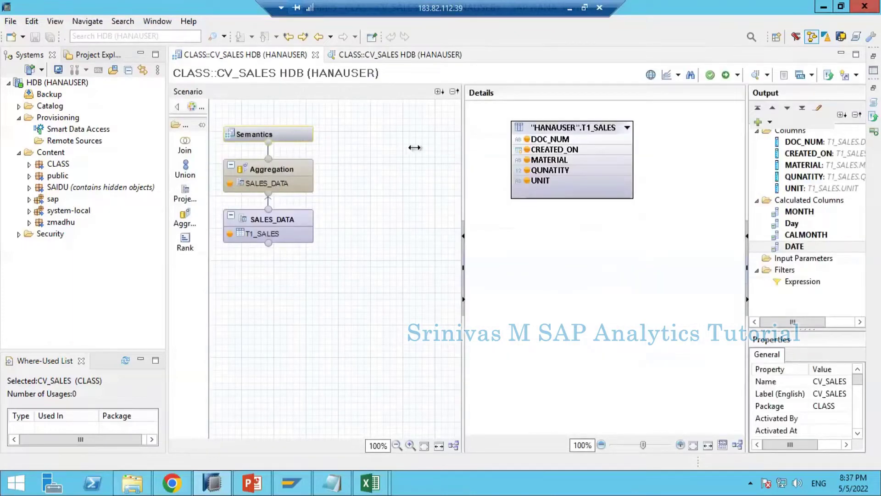
Widen the Details and Output areas of the CV_SALES editor and show the Semantics node's parameters and variables.
left_click_drag(415, 147, 377, 147)
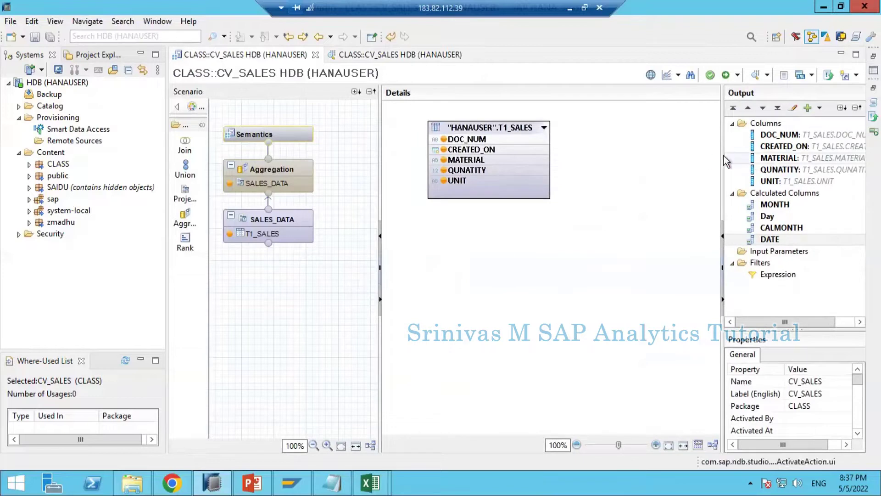
left_click_drag(723, 155, 531, 159)
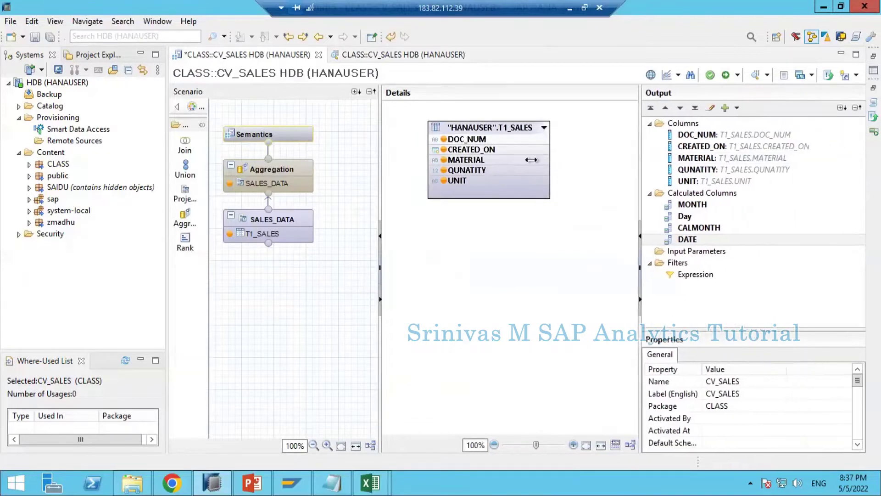
left_click(268, 134)
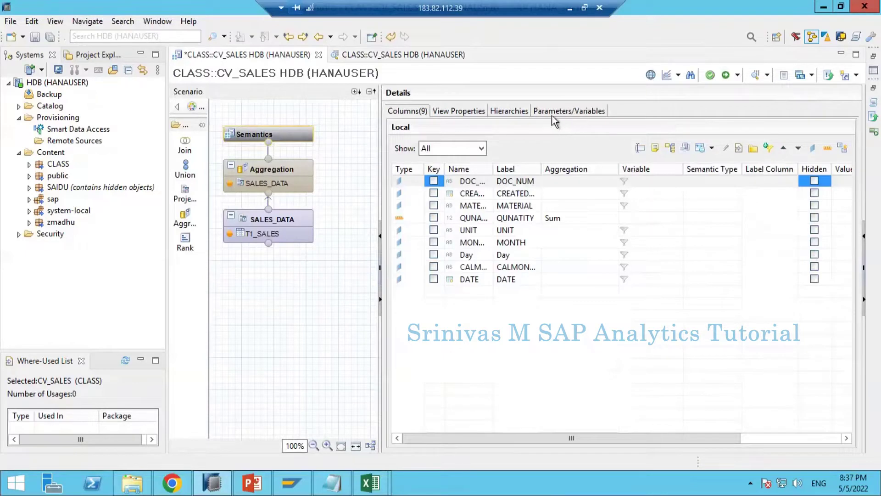
mouse_move(280, 133)
left_click(568, 115)
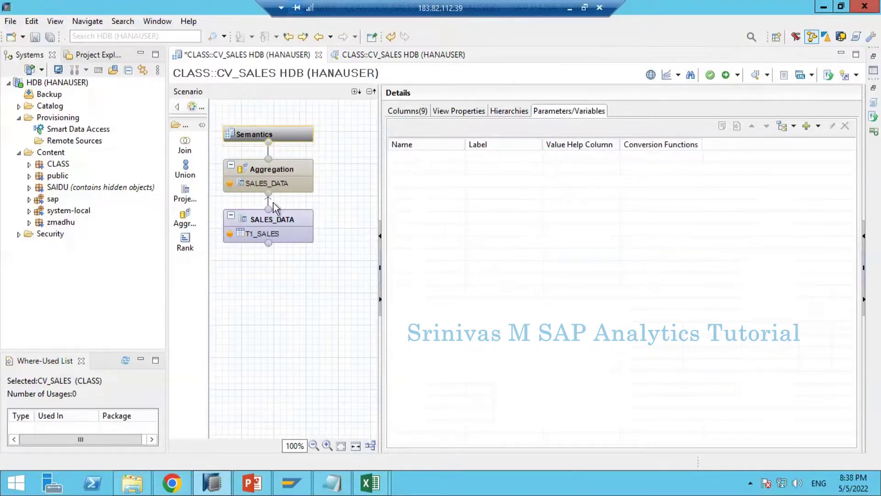
Set the maximum rows of the CV_SALES raw data preview to 5000 and execute it again.
left_click(276, 218)
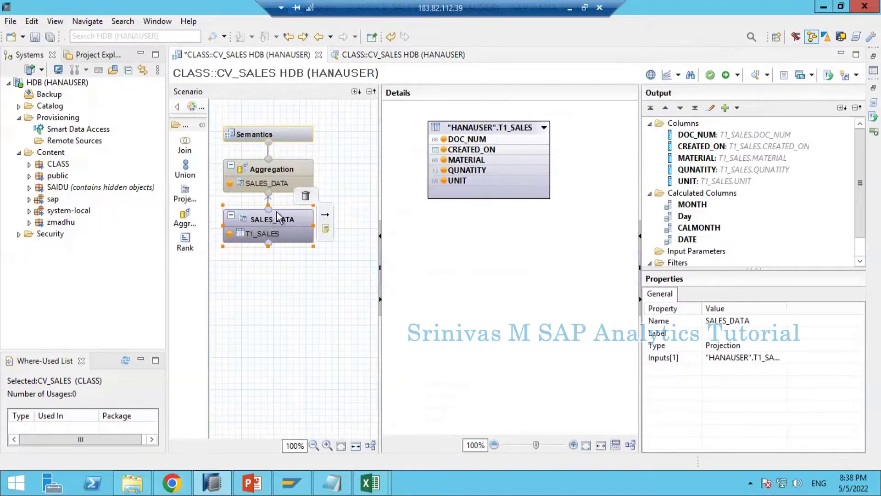
left_click(364, 57)
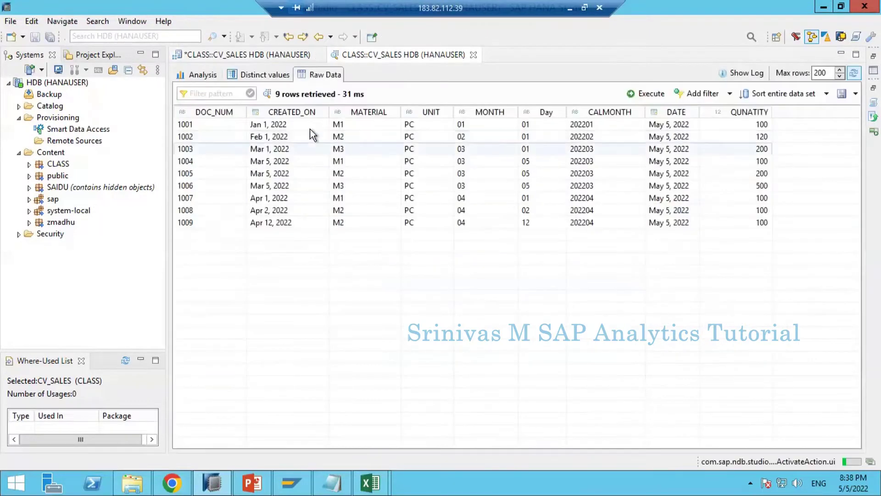
left_click(201, 75)
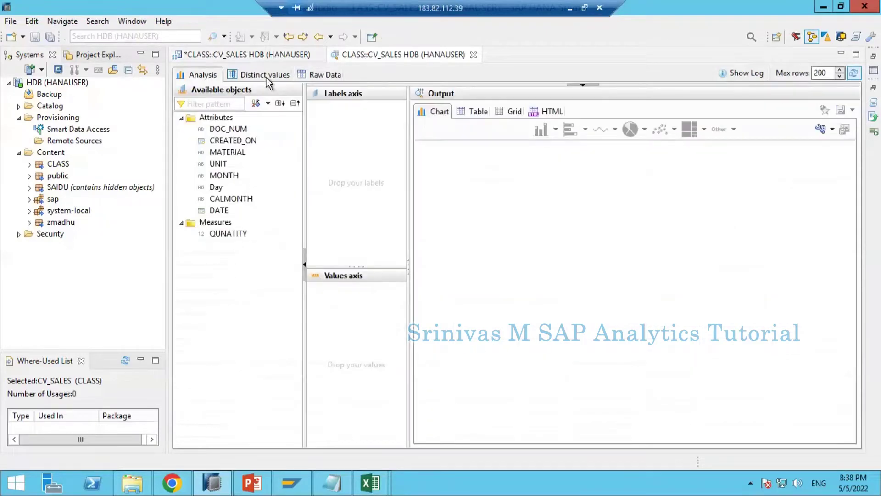
left_click(319, 76)
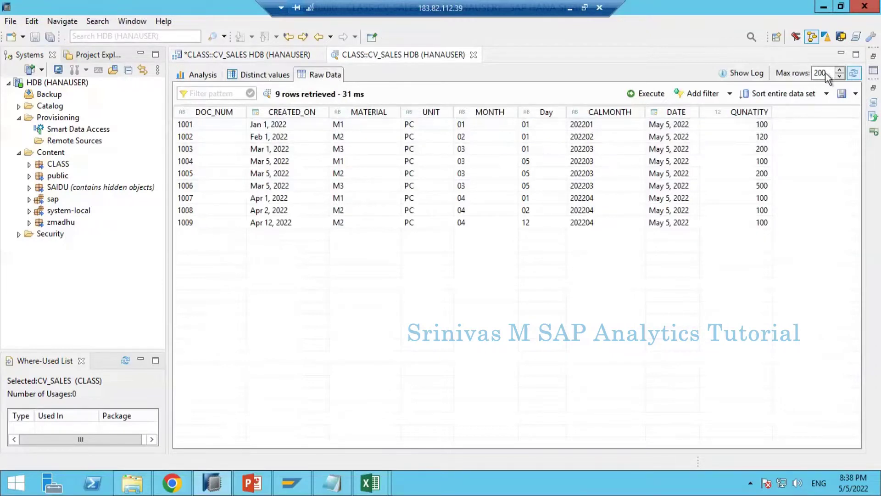
left_click_drag(826, 72, 809, 76)
type("50")
left_click(649, 95)
Activate the CV_SALES calculation view and check its raw data preview.
key("ctrl+Page_Up")
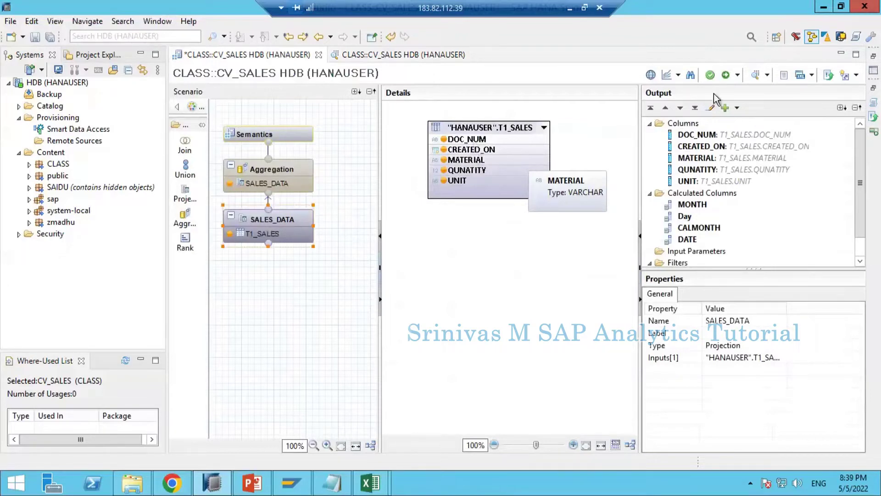
left_click(726, 75)
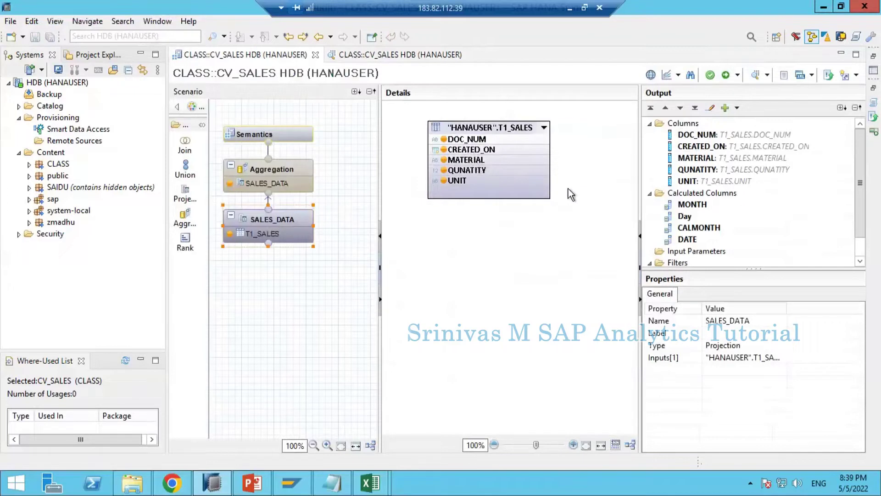
left_click(413, 59)
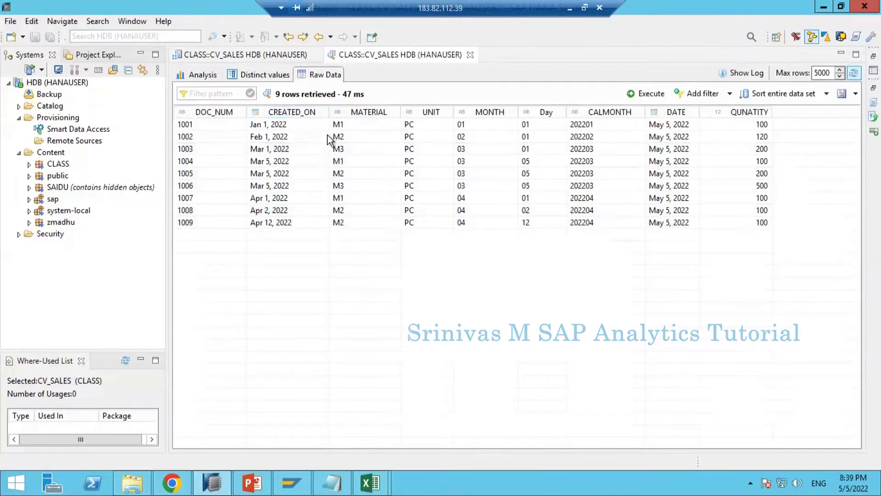
Compare the output columns of the SALES_DATA projection with those of the Aggregation node.
left_click(277, 56)
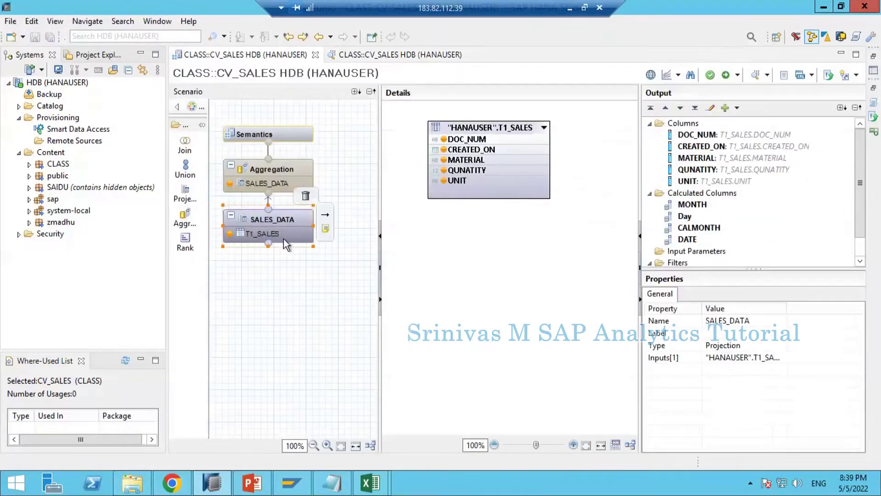
mouse_move(274, 239)
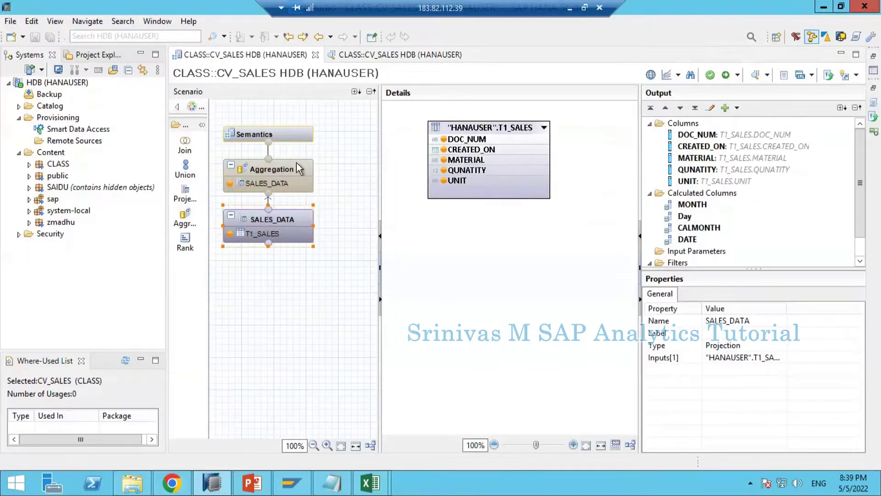
left_click(298, 174)
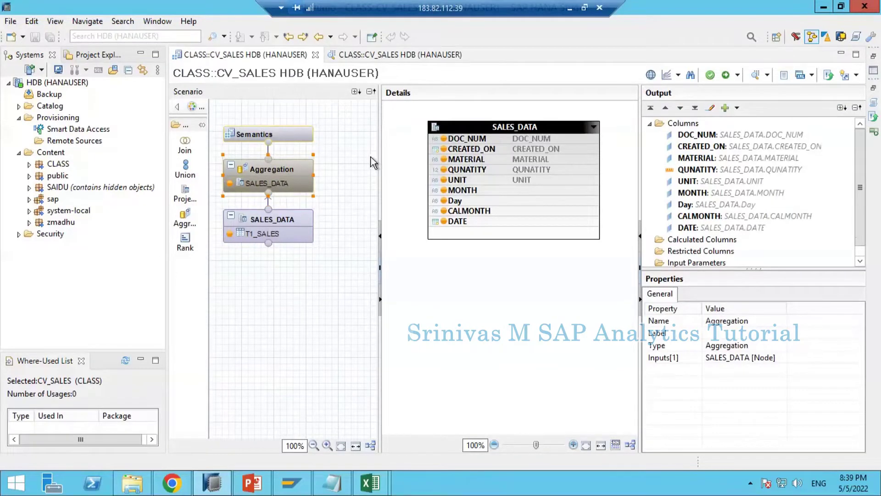
left_click(276, 219)
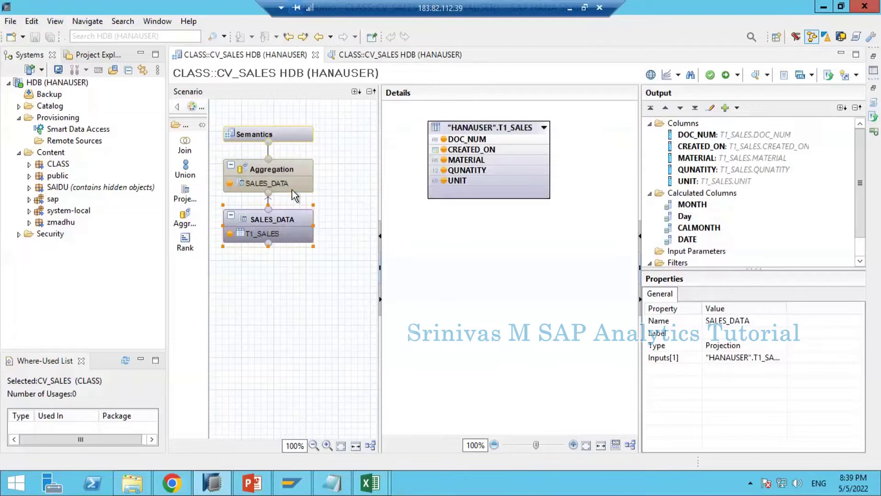
left_click(280, 169)
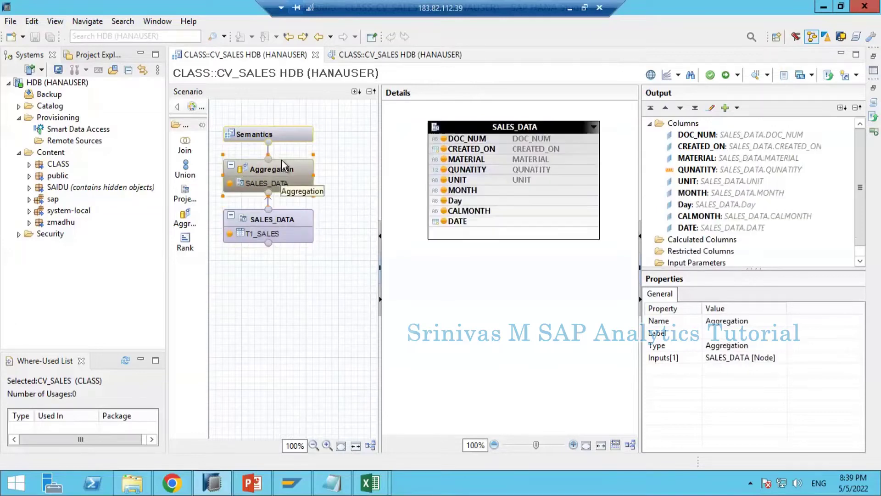
Create a new variable in the Semantics node with the name and label VAR_MATERIAL.
left_click(290, 134)
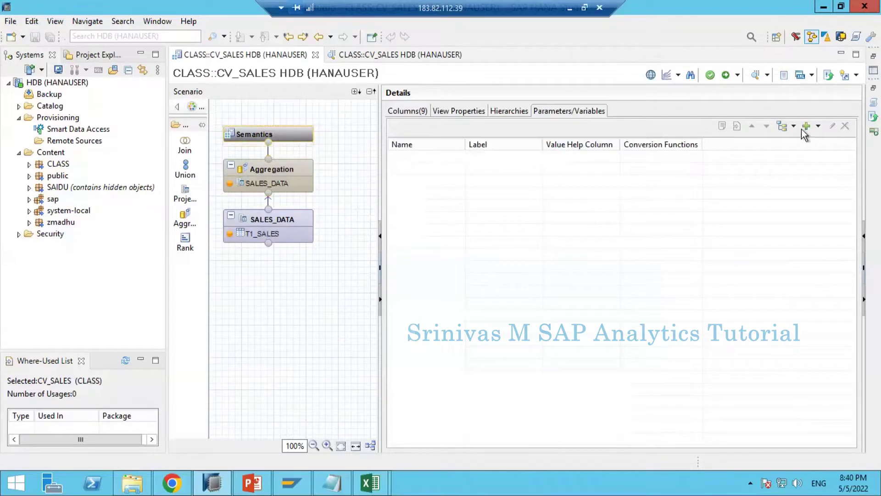
left_click(819, 129)
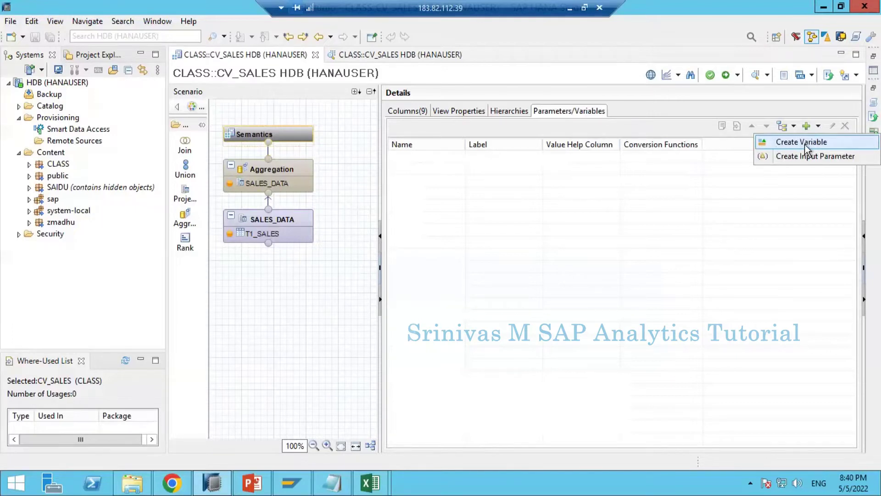
left_click(805, 144)
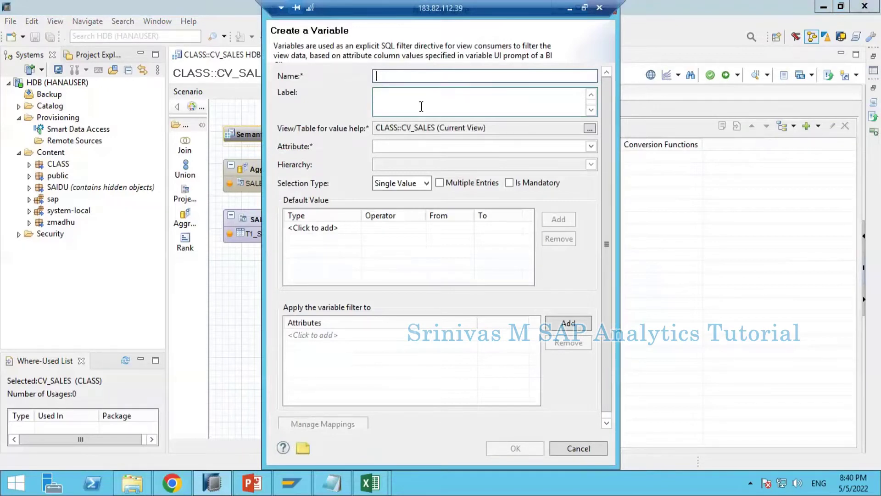
type("VAR_<")
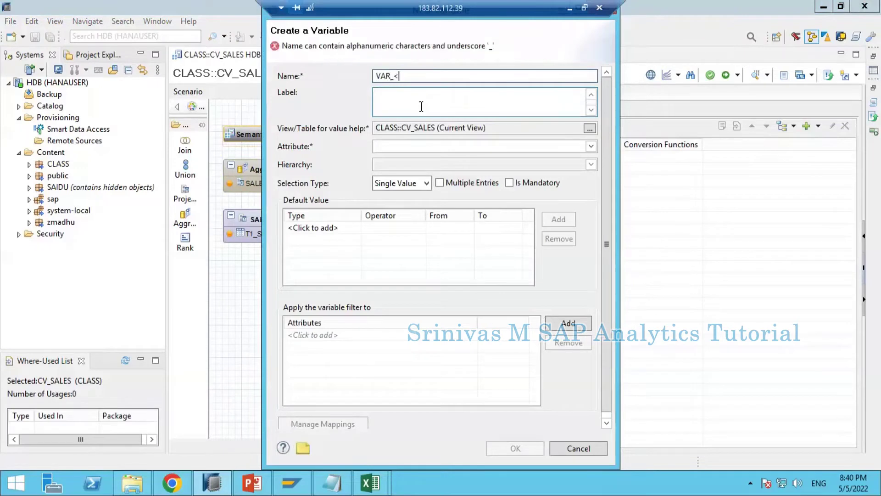
key("BackSpace")
type("MAT")
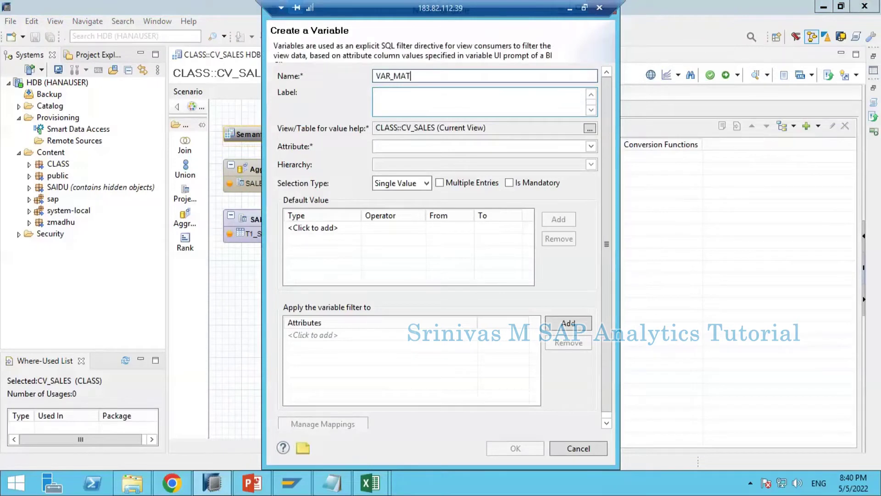
type("ERIAL")
key("Tab")
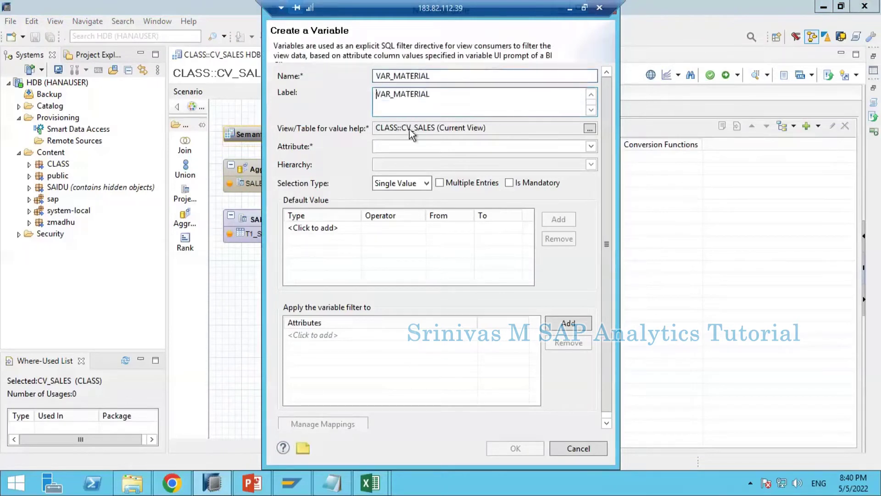
Assign the MATERIAL attribute to the variable and choose Single Value as its selection type.
left_click(394, 147)
left_click(356, 148)
left_click(404, 147)
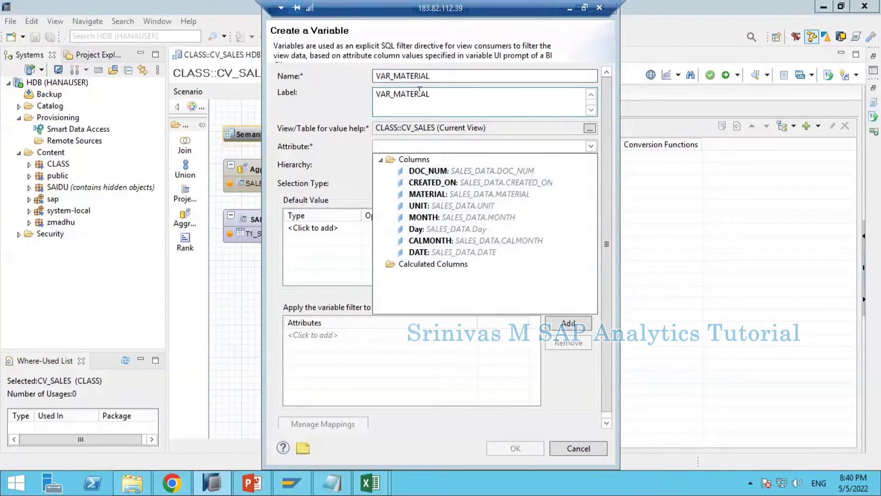
left_click(423, 194)
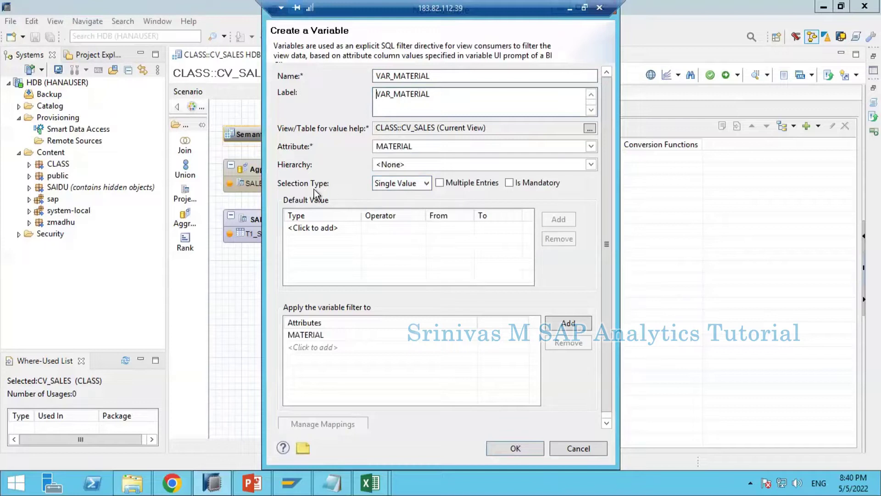
left_click(404, 183)
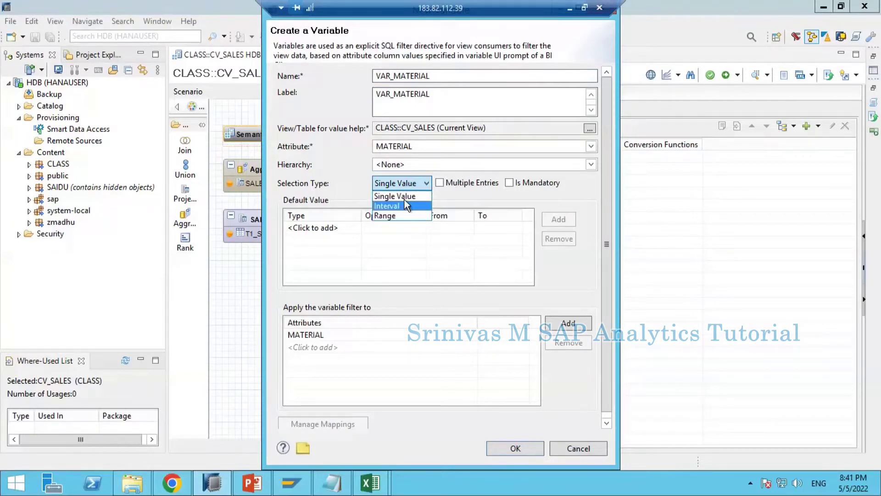
left_click(390, 196)
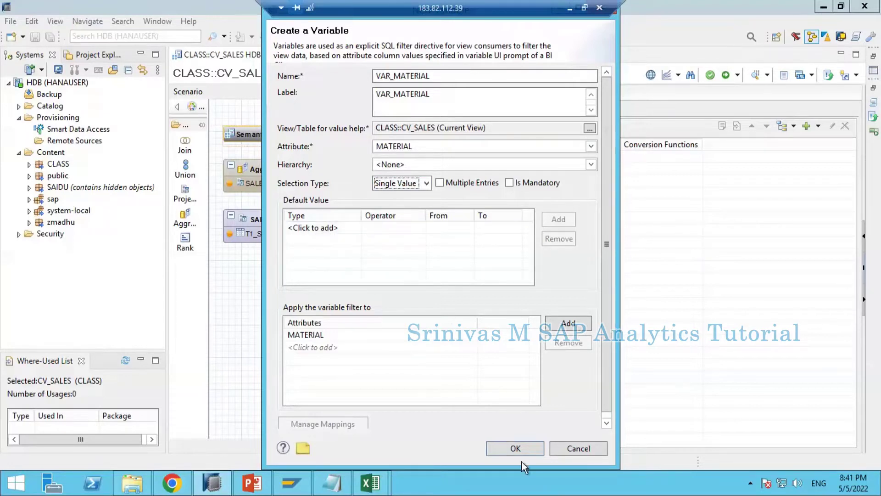
Confirm the new VAR_MATERIAL variable and check its assignment to MATERIAL in the Semantics columns, widening the Variable column.
left_click(515, 448)
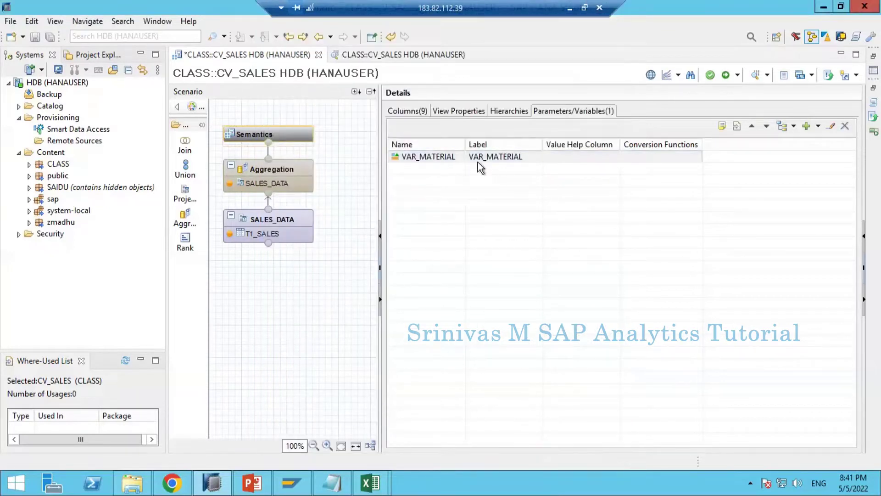
left_click(410, 112)
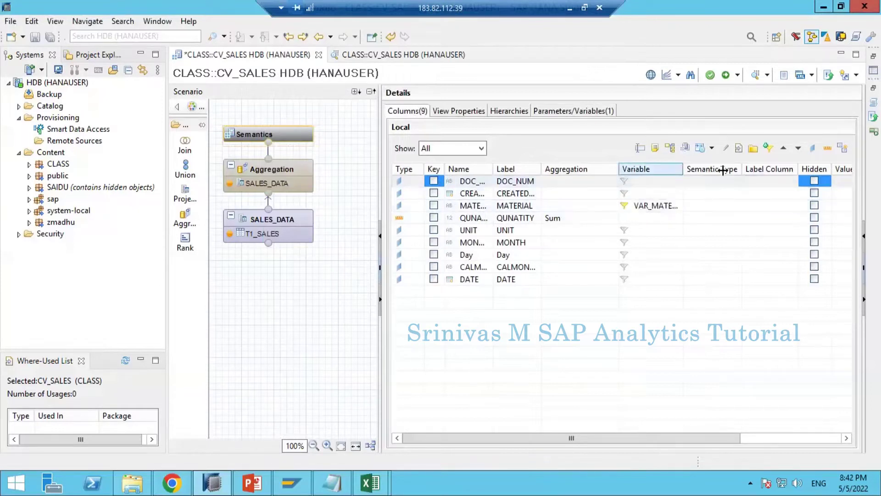
left_click_drag(683, 170, 722, 170)
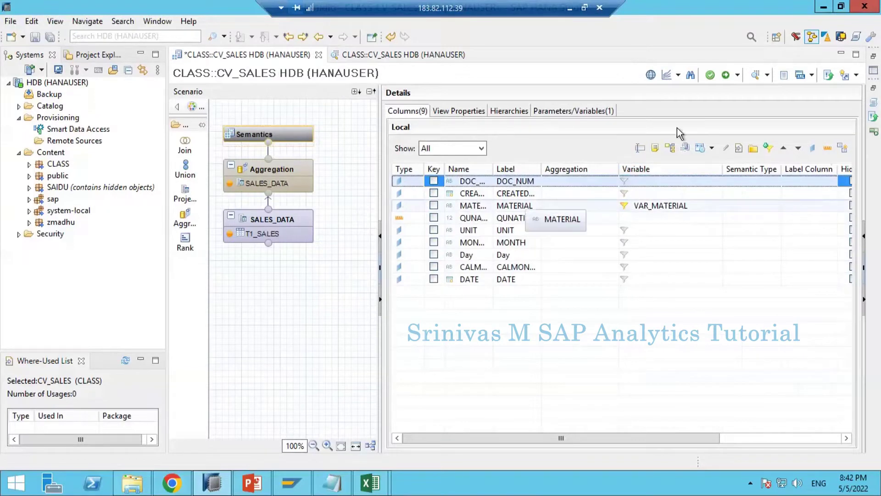
Activate the calculation view and start a fresh data preview, checking the available values for VAR_MATERIAL.
left_click(726, 75)
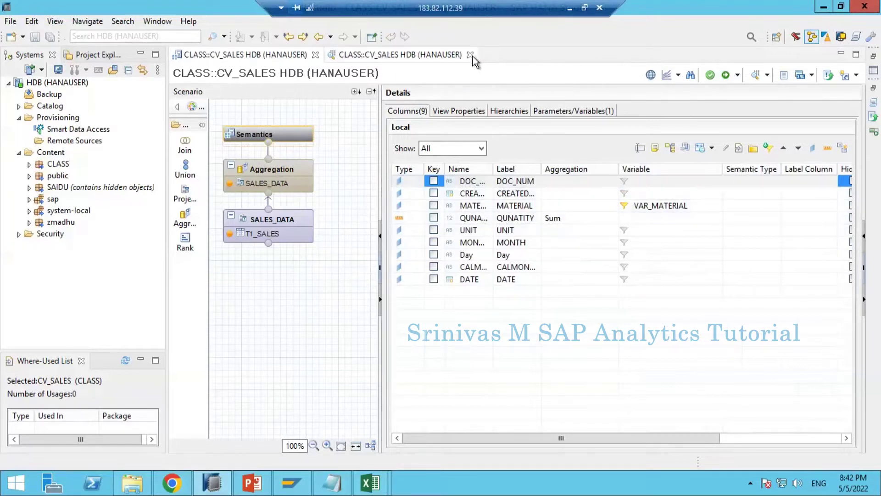
left_click(470, 54)
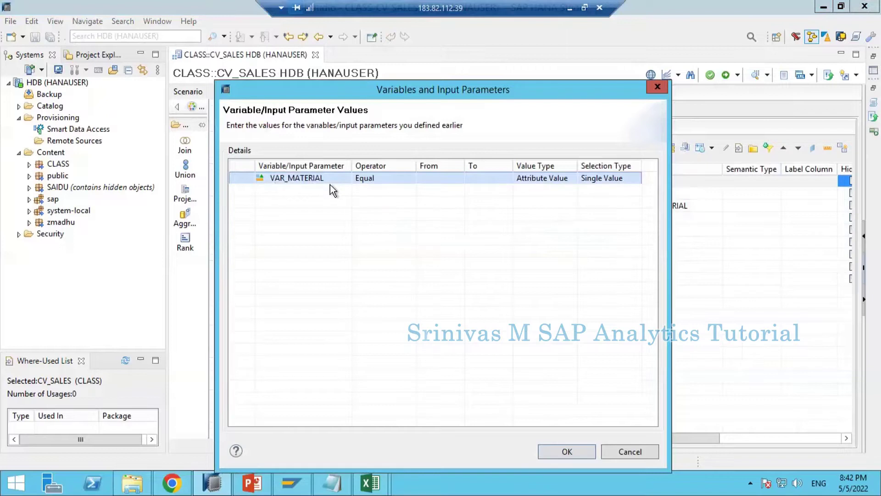
left_click(442, 178)
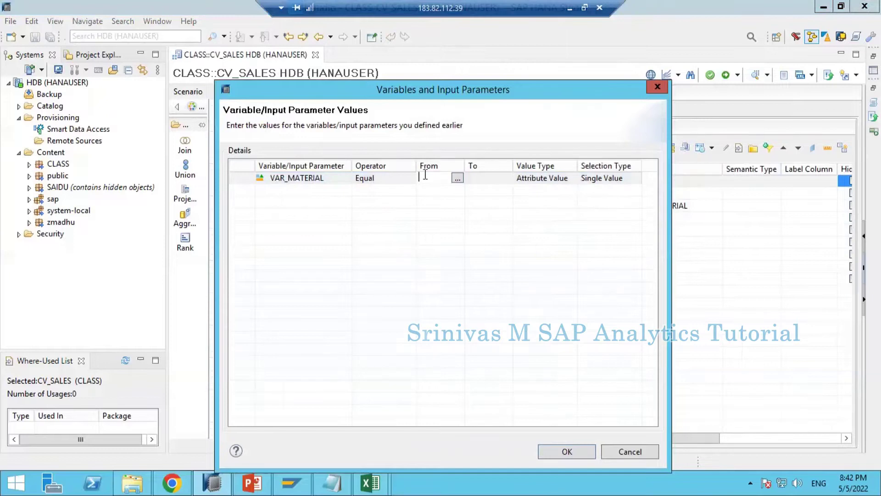
left_click(457, 177)
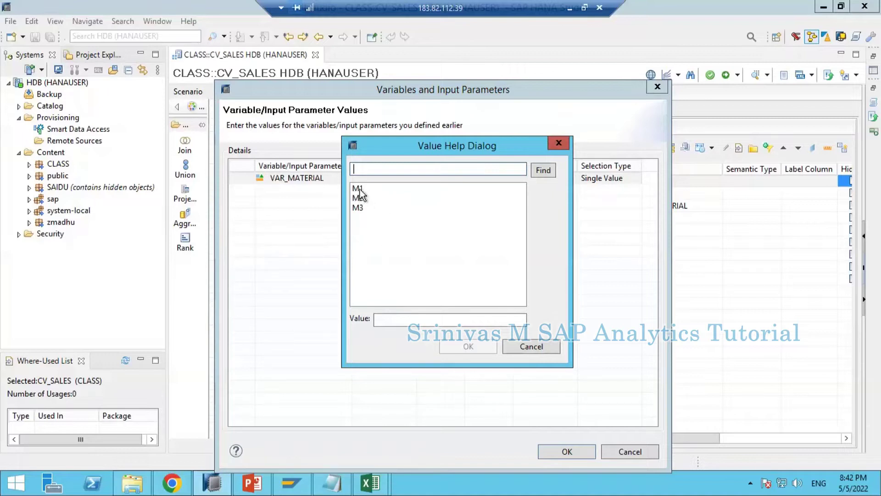
key("Escape")
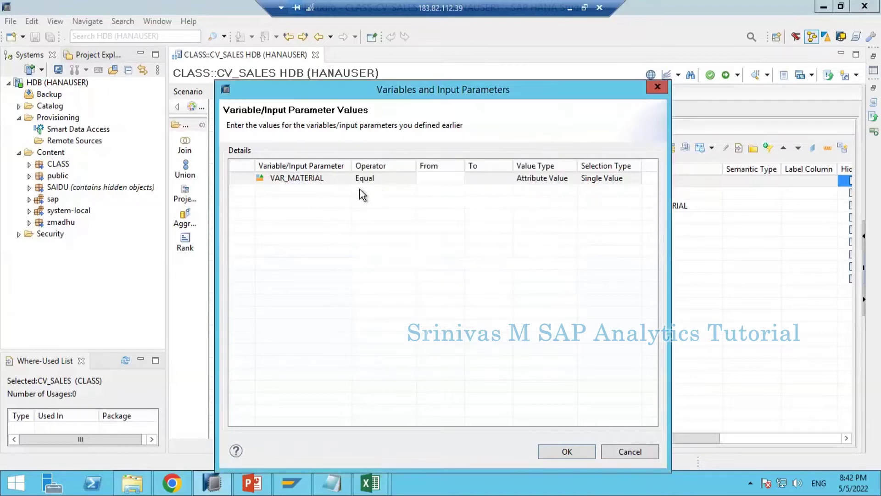
View the raw data with VAR_MATERIAL equal to M1, and again with the variable's value left empty.
left_click(447, 178)
type("M1")
left_click(565, 451)
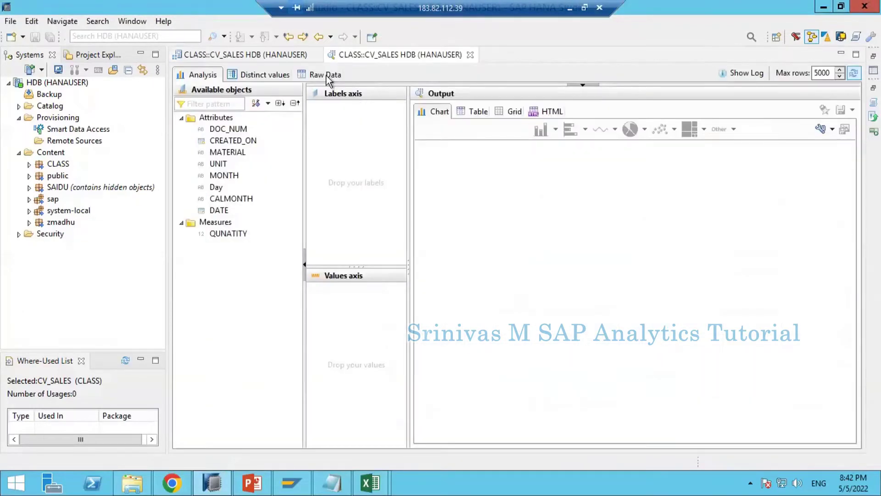
left_click(327, 75)
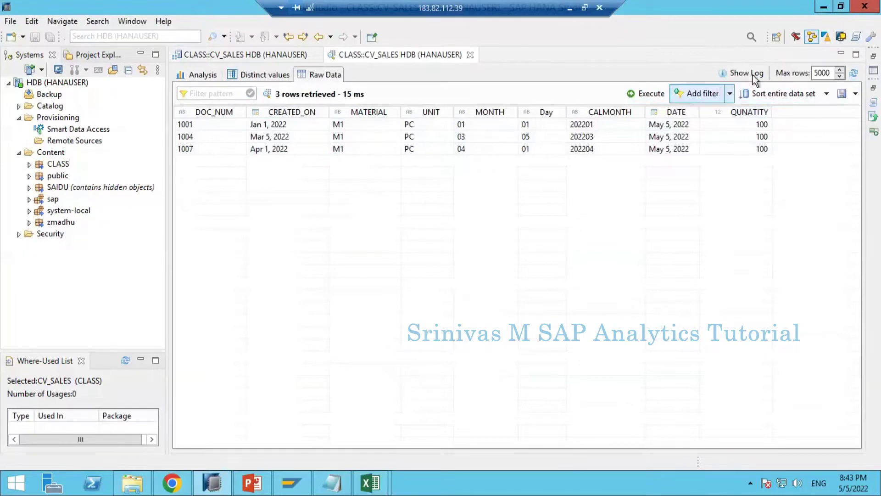
left_click(855, 73)
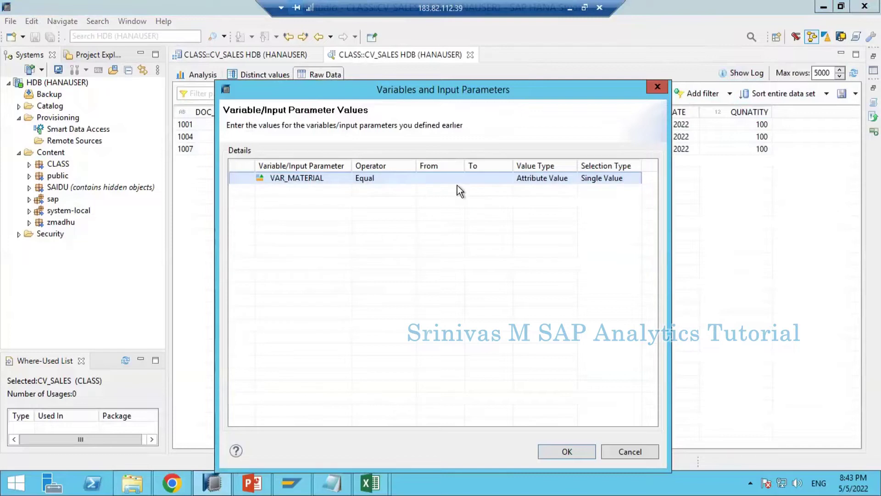
left_click(566, 450)
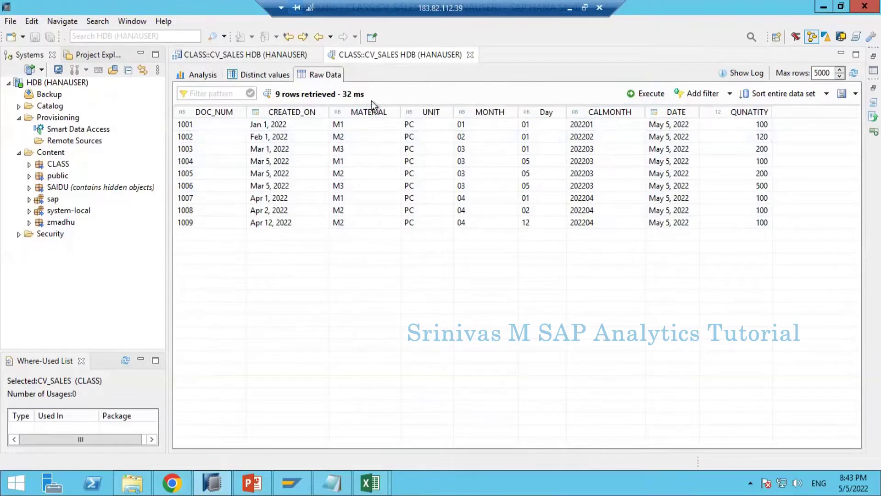
Enable Multiple Entries in the VAR_MATERIAL variable definition and activate the calculation view.
left_click(270, 55)
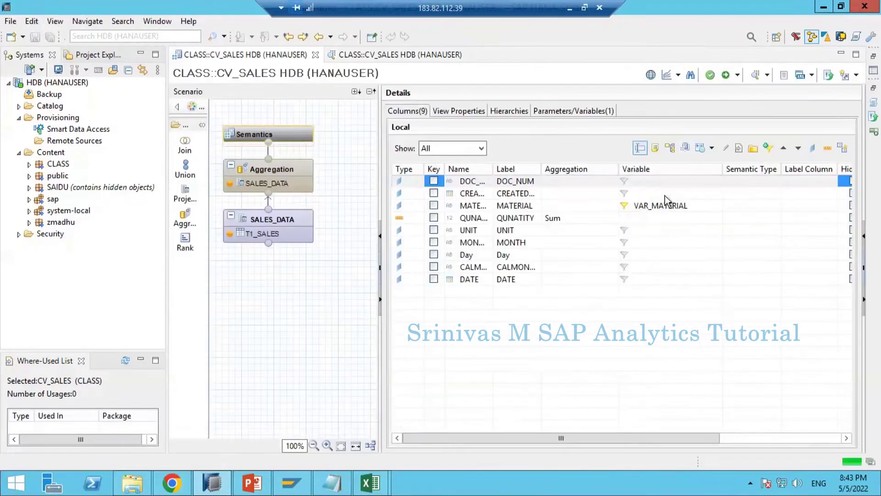
left_click(573, 111)
left_click(498, 161)
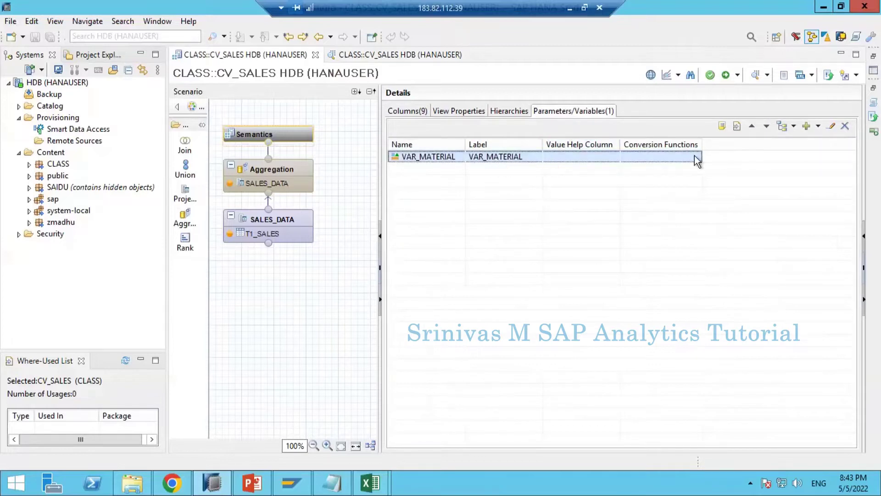
left_click(833, 128)
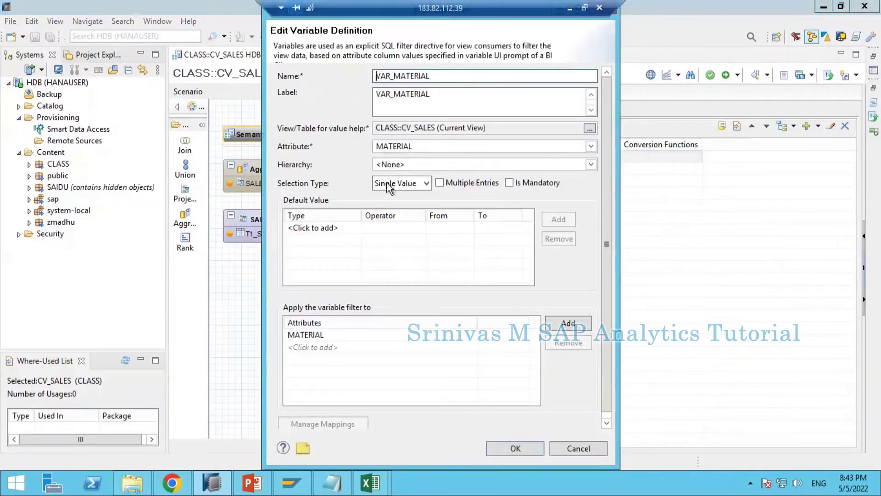
left_click(402, 187)
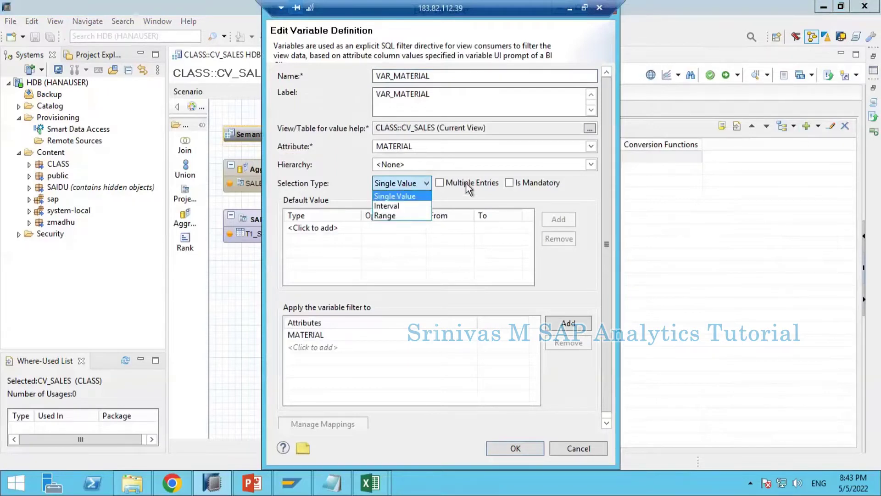
left_click(441, 182)
left_click(439, 183)
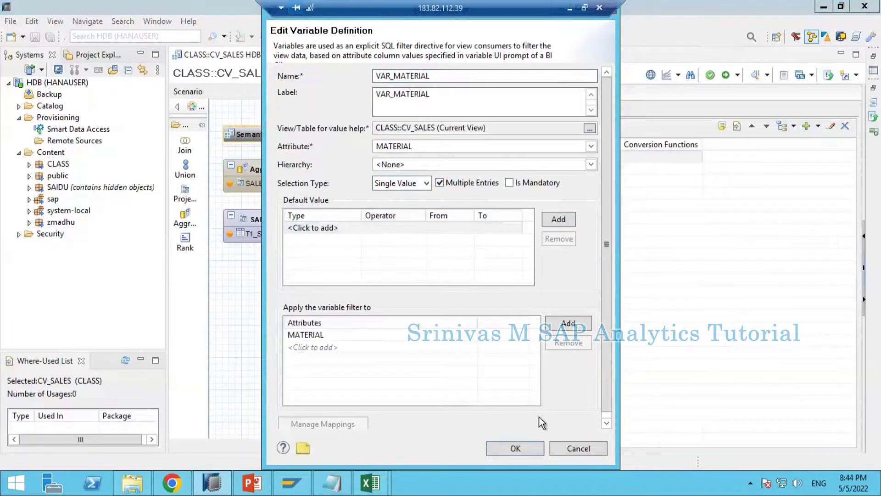
left_click(521, 446)
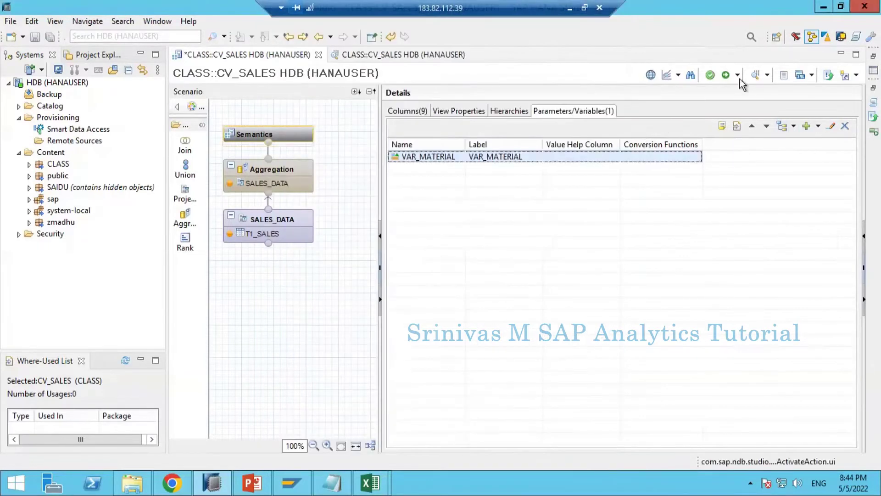
left_click(726, 77)
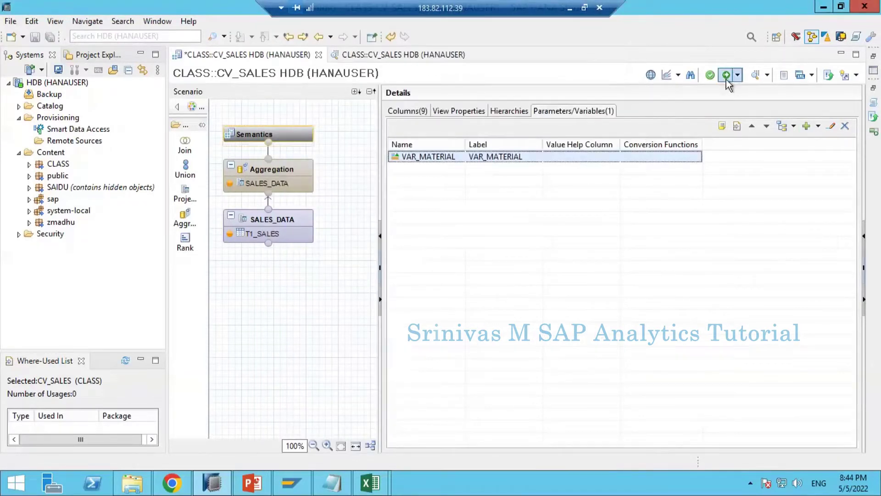
Refresh the raw data preview with two VAR_MATERIAL entries, equal to M1 and equal to M2.
left_click(402, 56)
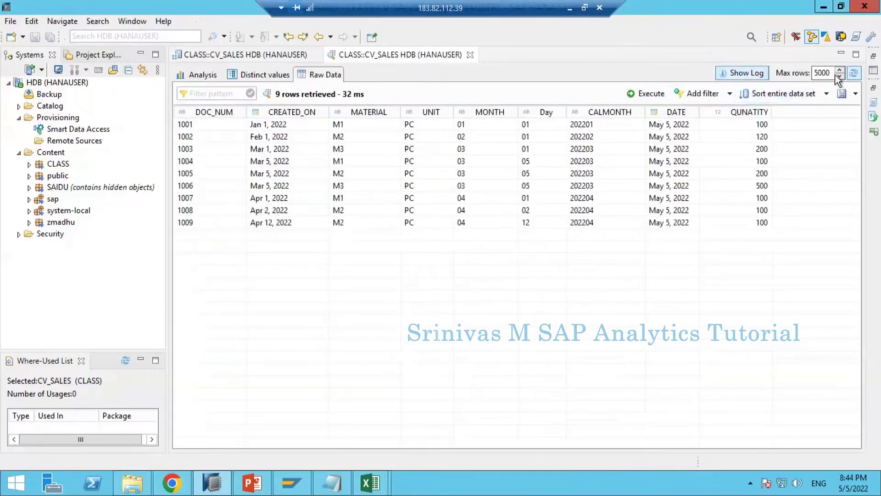
left_click(852, 74)
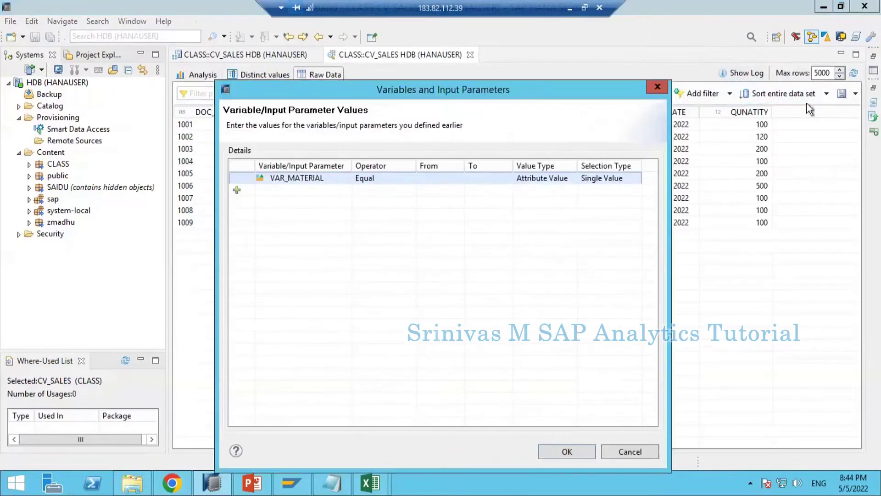
left_click(238, 190)
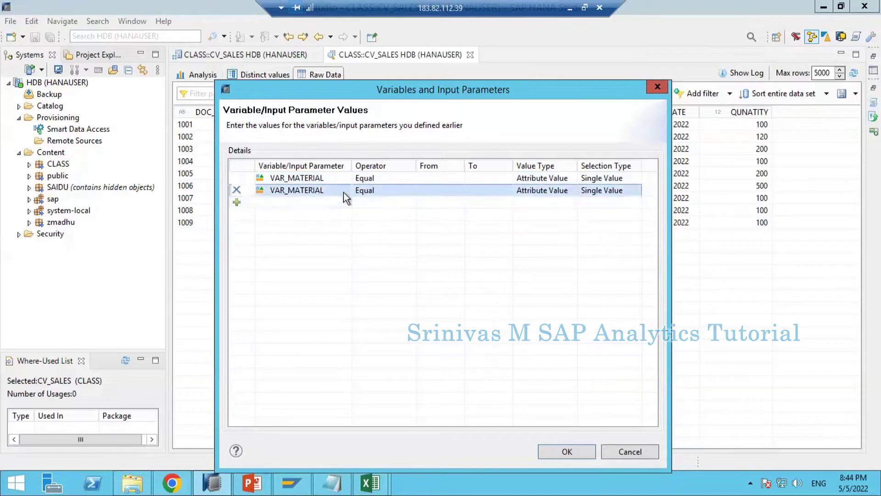
left_click(438, 178)
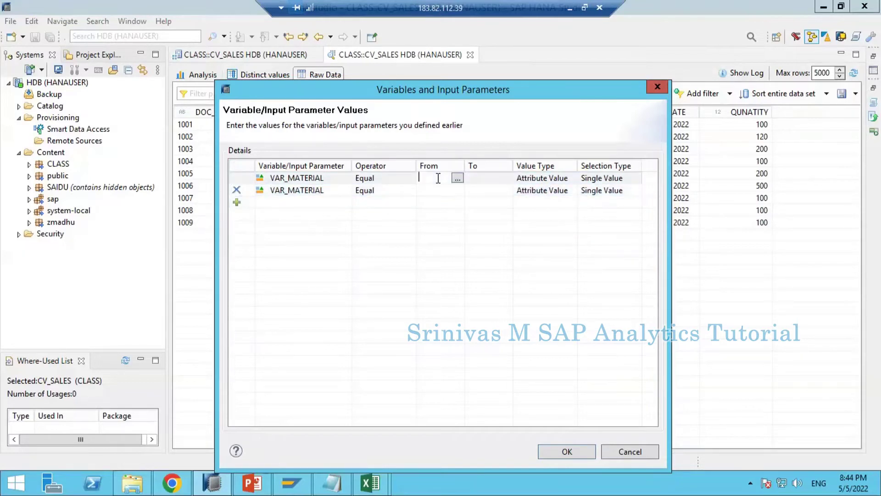
type("M1")
left_click(431, 189)
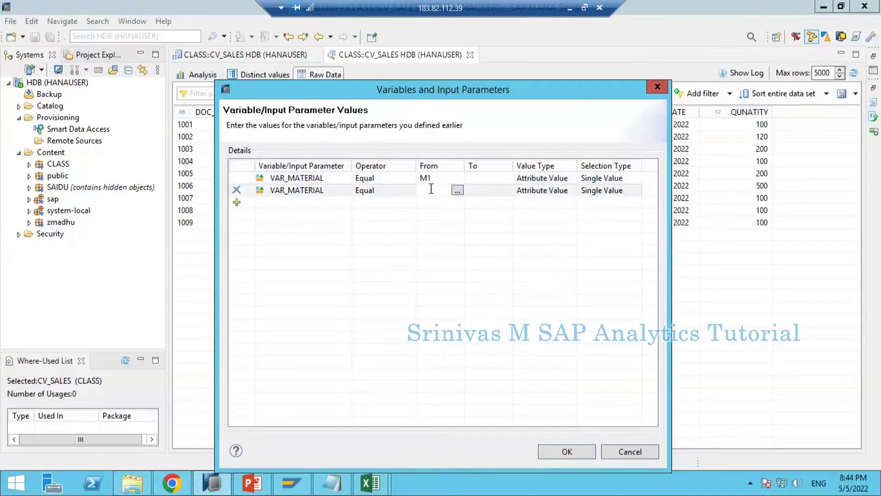
type("M2")
left_click(431, 201)
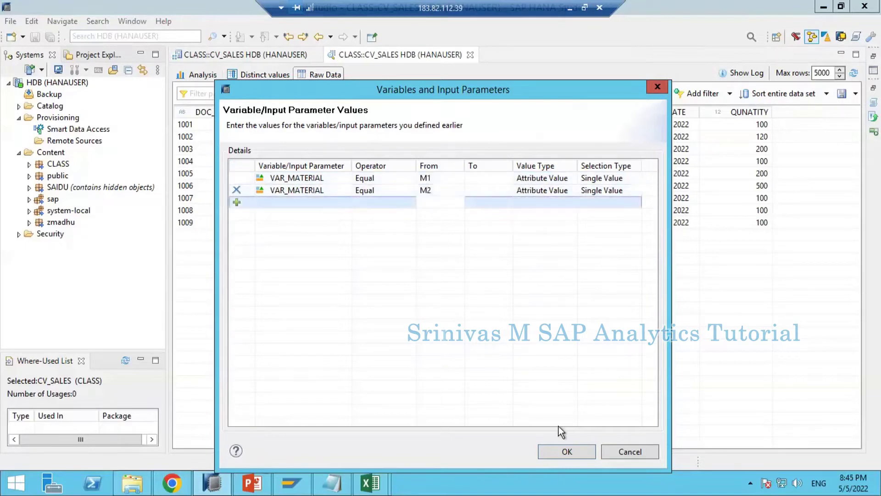
left_click(559, 451)
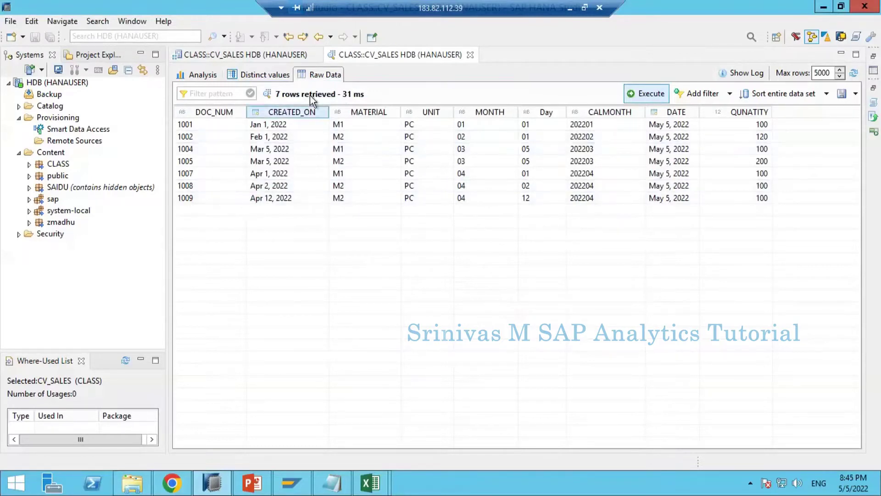
Make the VAR_MATERIAL variable mandatory with Multiple Entries disabled, and activate the calculation view.
left_click(280, 58)
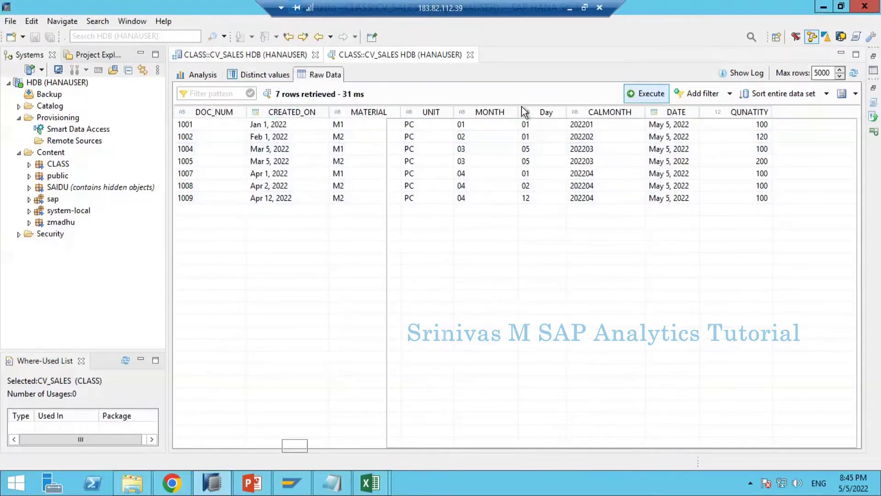
left_click(508, 159)
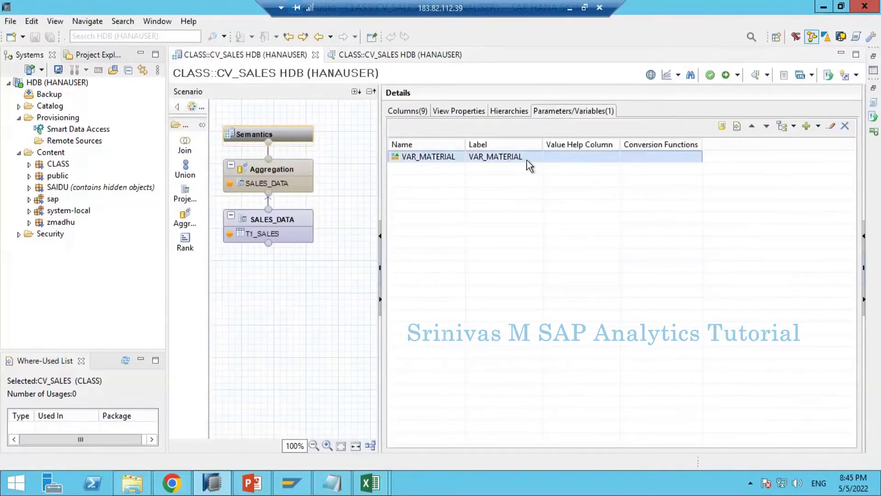
left_click(831, 126)
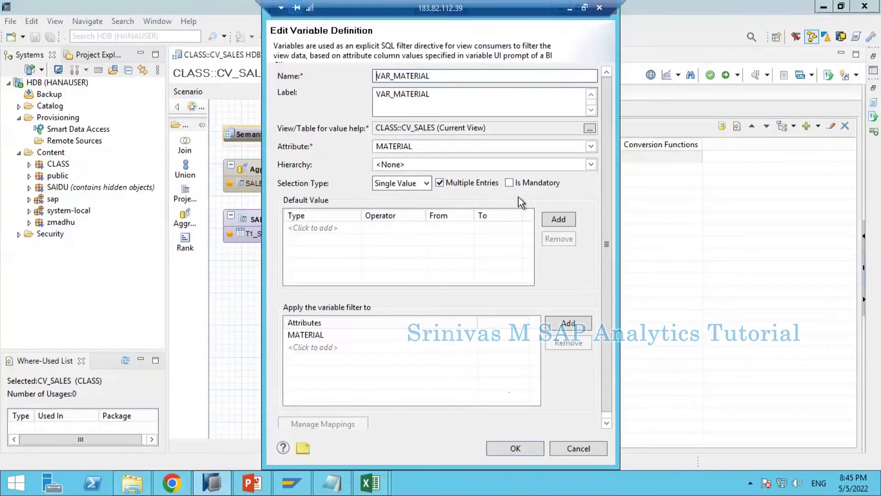
left_click(474, 185)
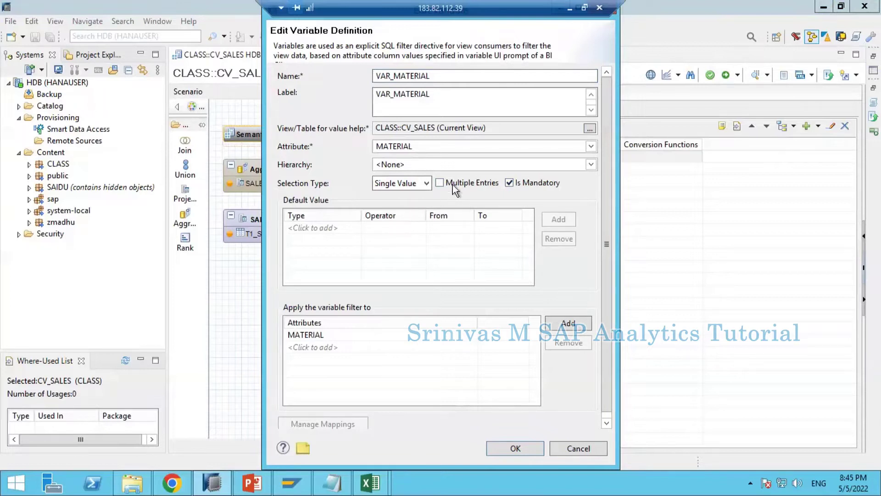
left_click(402, 186)
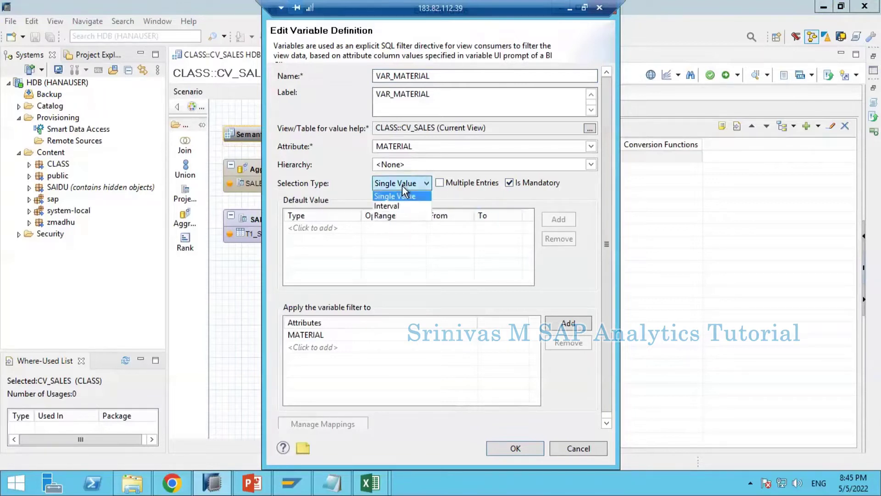
left_click(402, 185)
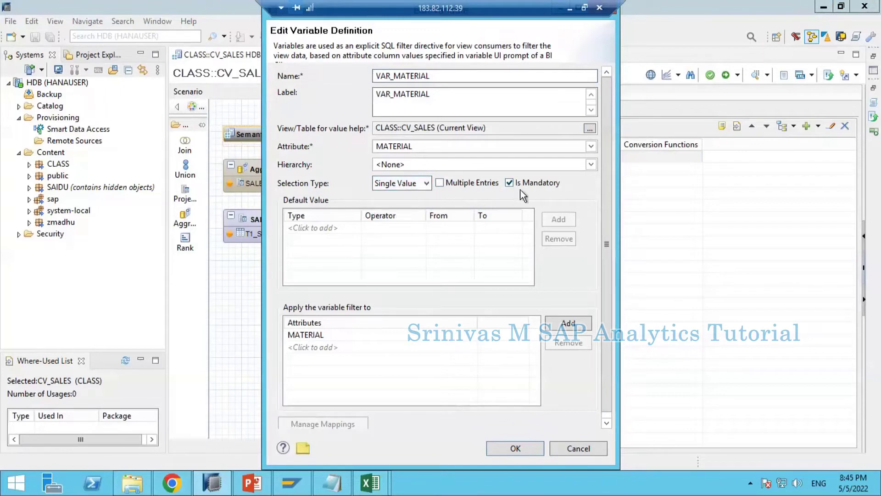
left_click(514, 449)
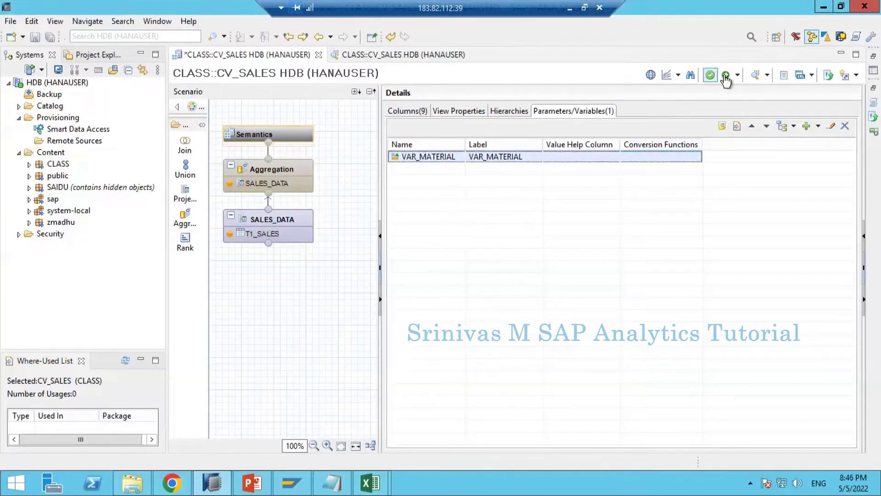
left_click(690, 79)
Refresh the raw data preview, submitting the mandatory VAR_MATERIAL variable without a value and again with the value M1.
left_click(432, 55)
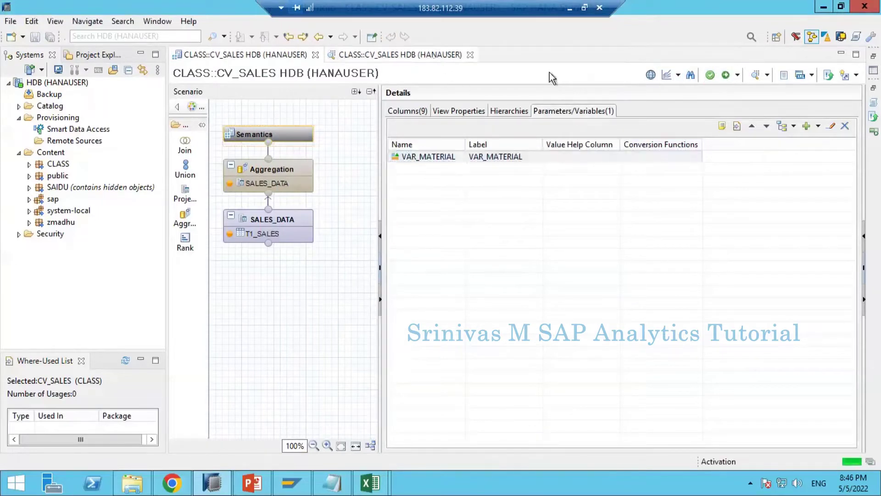
left_click(853, 73)
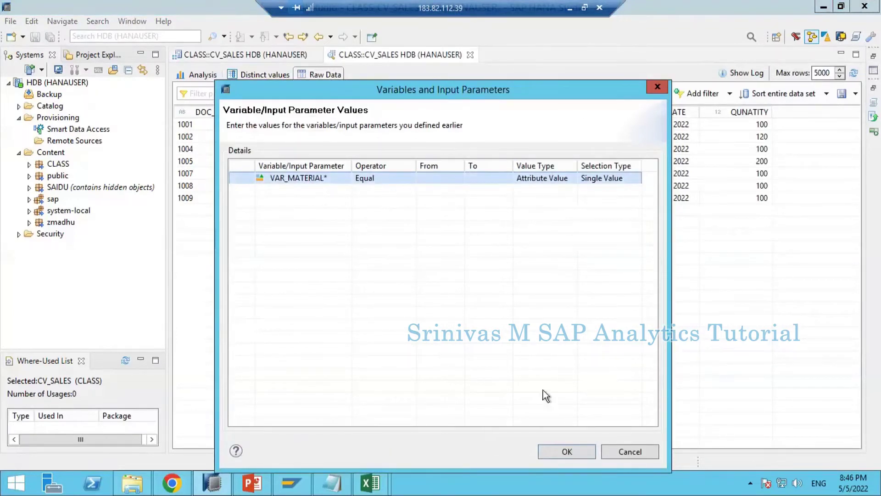
left_click(570, 451)
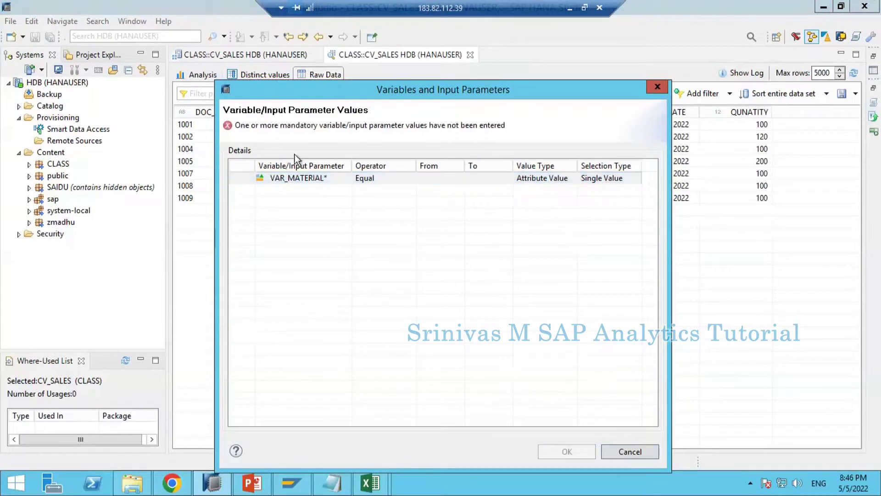
left_click_drag(391, 95, 438, 58)
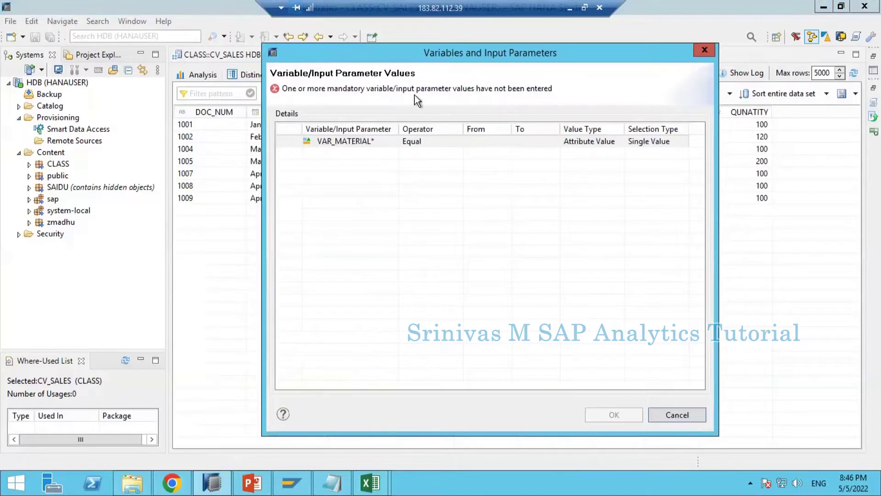
left_click(473, 143)
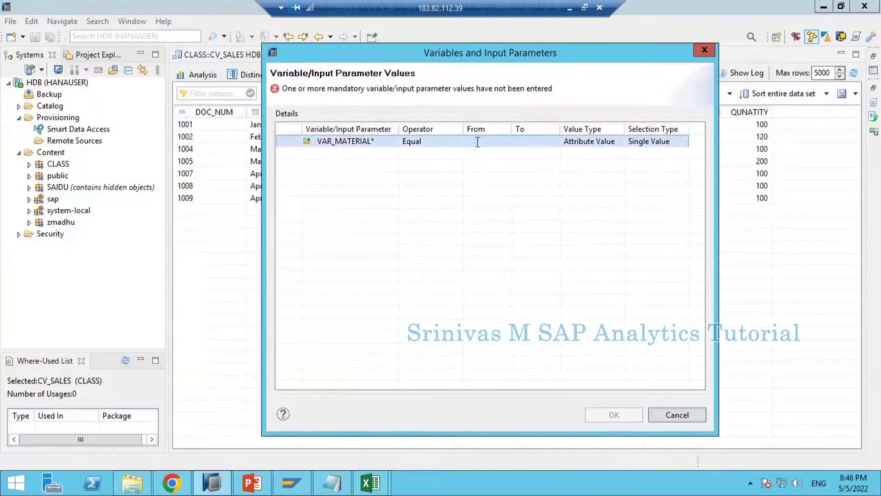
type("M1")
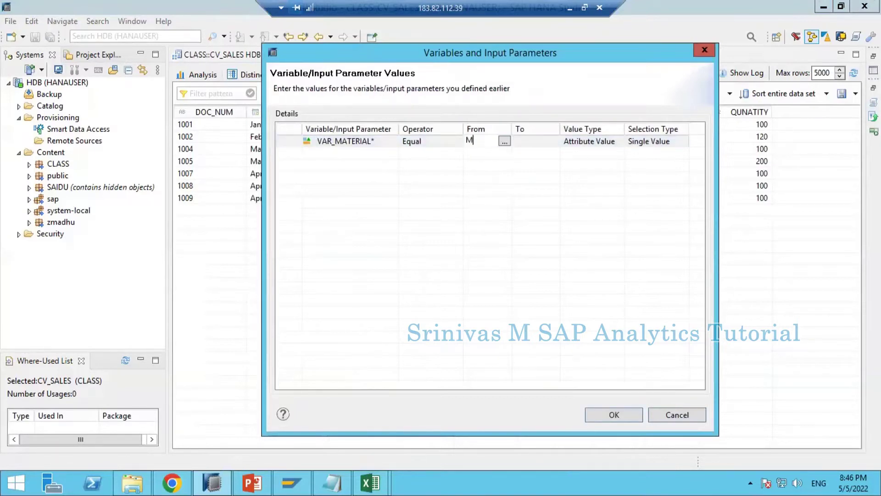
left_click(609, 416)
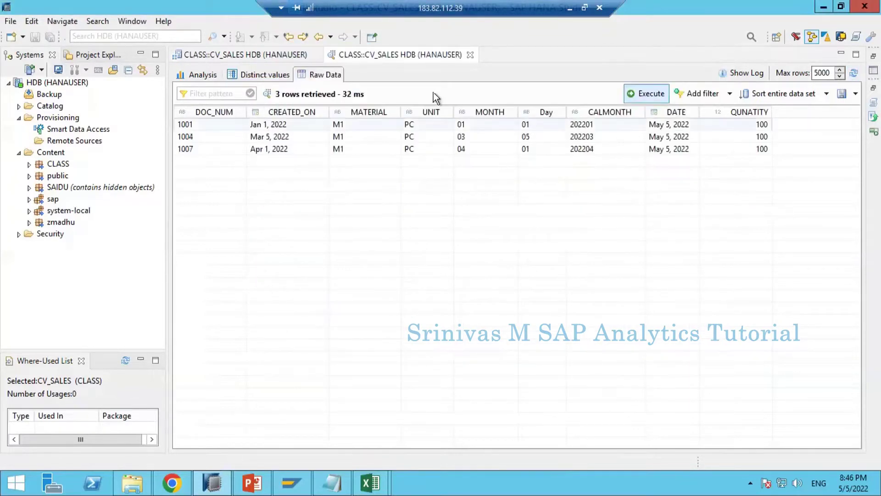
Make the VAR_MATERIAL variable optional by clearing Is Mandatory in its definition, and activate the calculation view.
left_click_drag(214, 53, 601, 133)
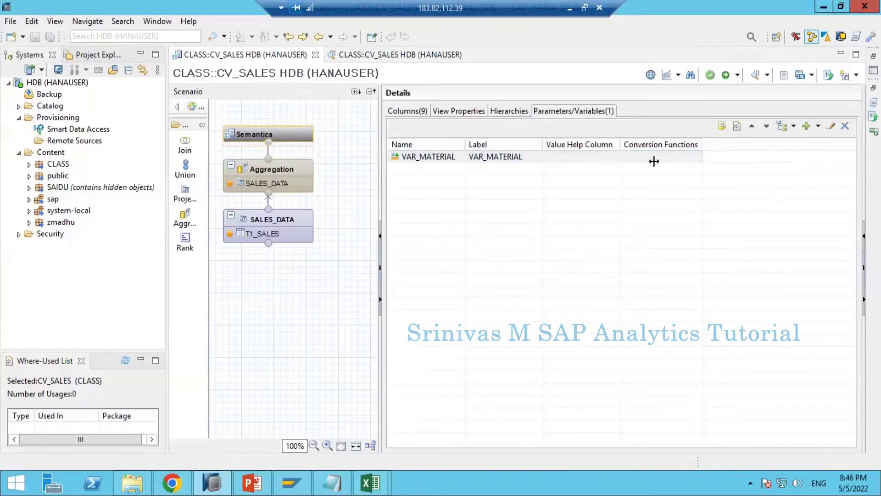
left_click(526, 157)
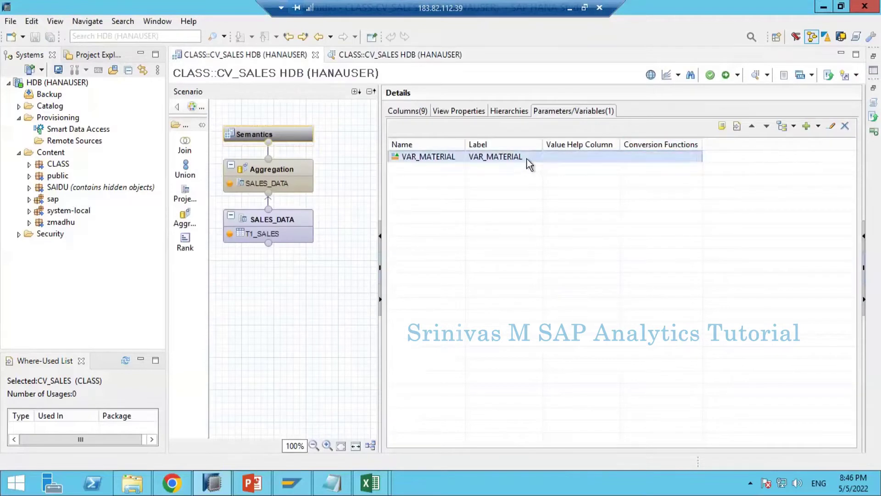
left_click(831, 125)
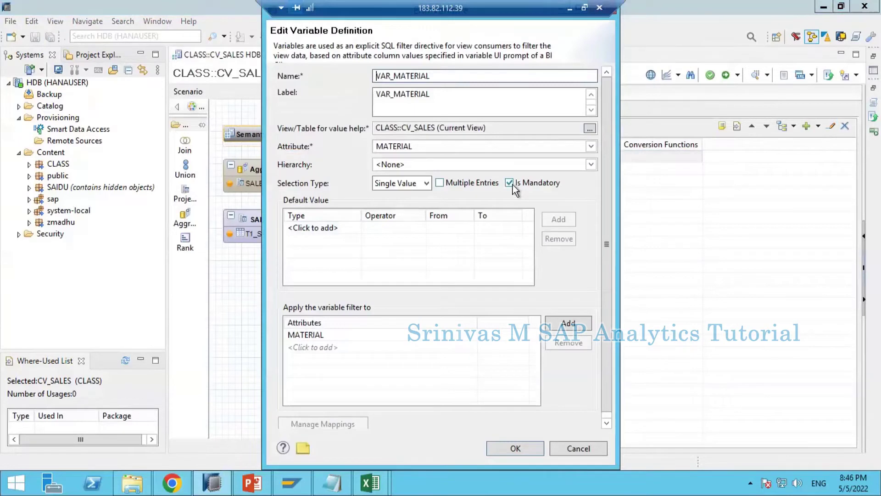
left_click(513, 184)
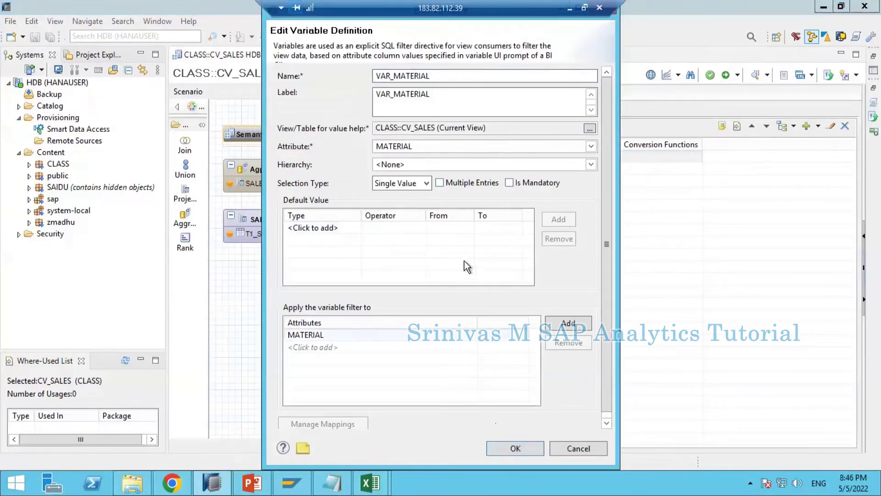
left_click(515, 448)
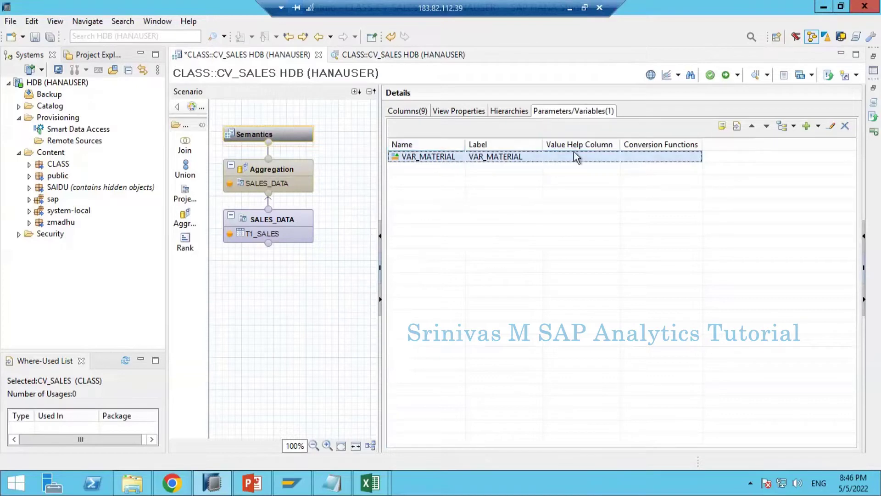
left_click(726, 76)
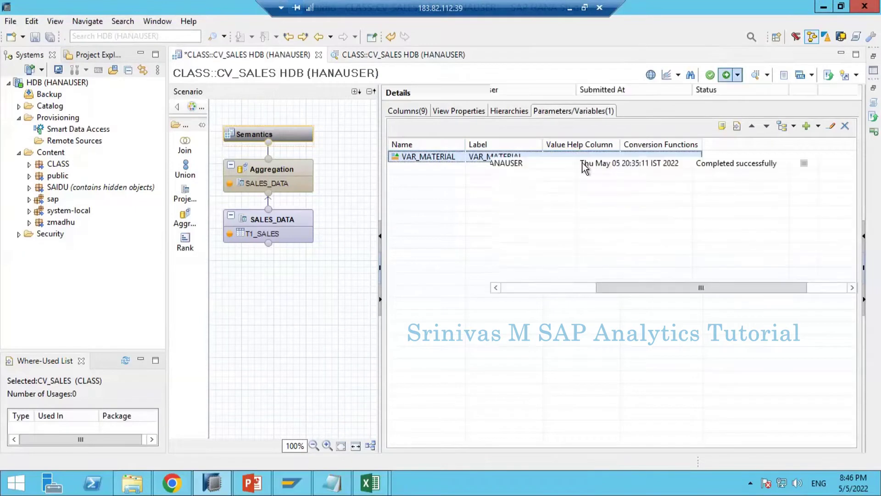
left_click(505, 158)
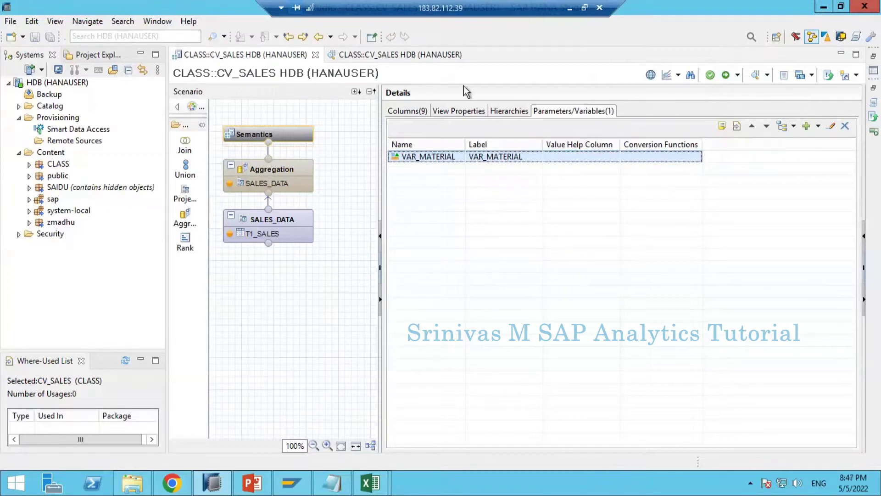
Examine the Semantics columns and variables and the output folders of the Aggregation and SALES_DATA nodes for where variables and input parameters can be defined.
left_click(406, 111)
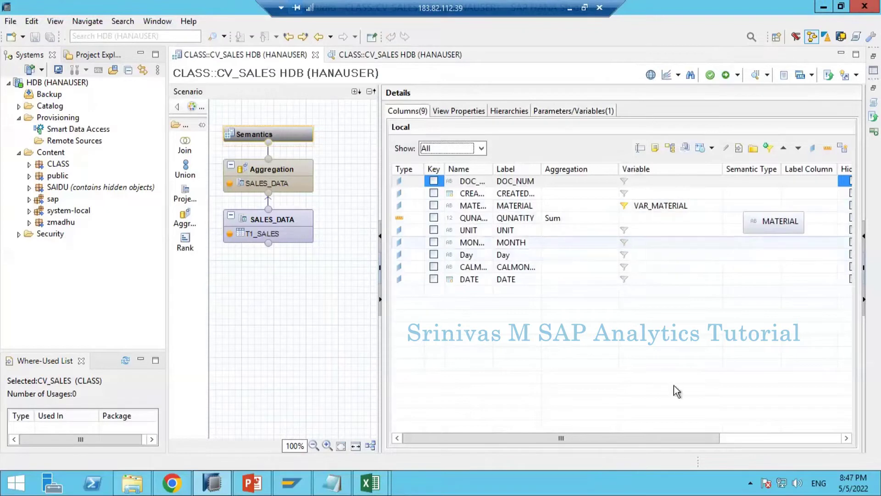
left_click_drag(661, 437, 556, 452)
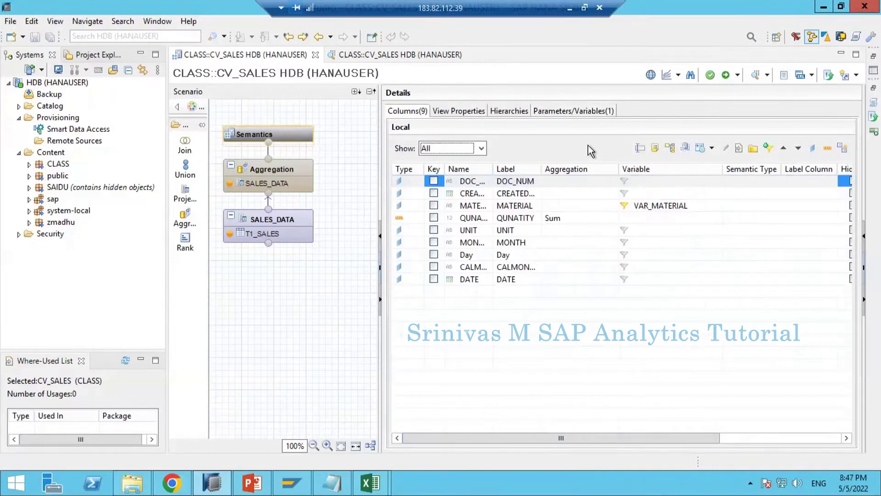
left_click(277, 169)
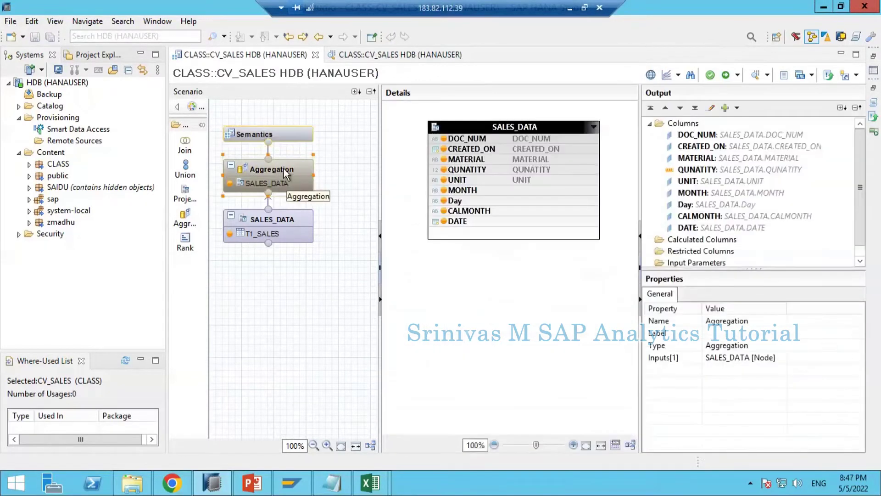
left_click(651, 124)
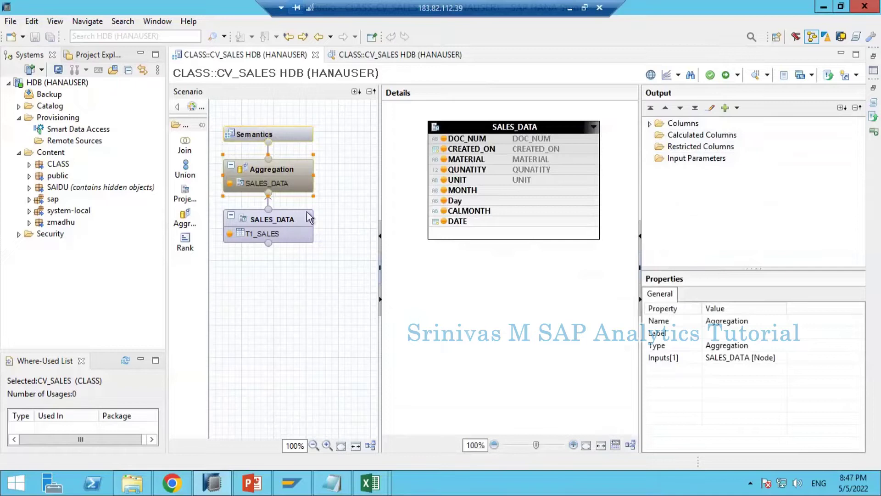
left_click(677, 158)
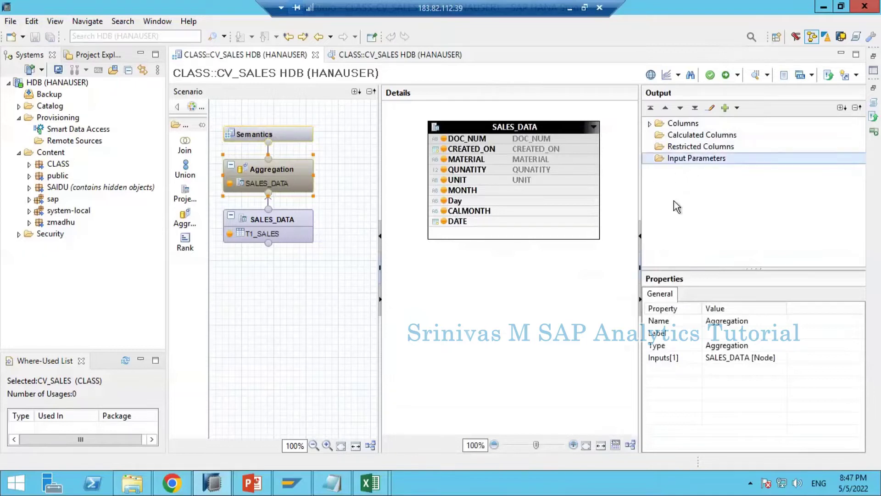
left_click(285, 219)
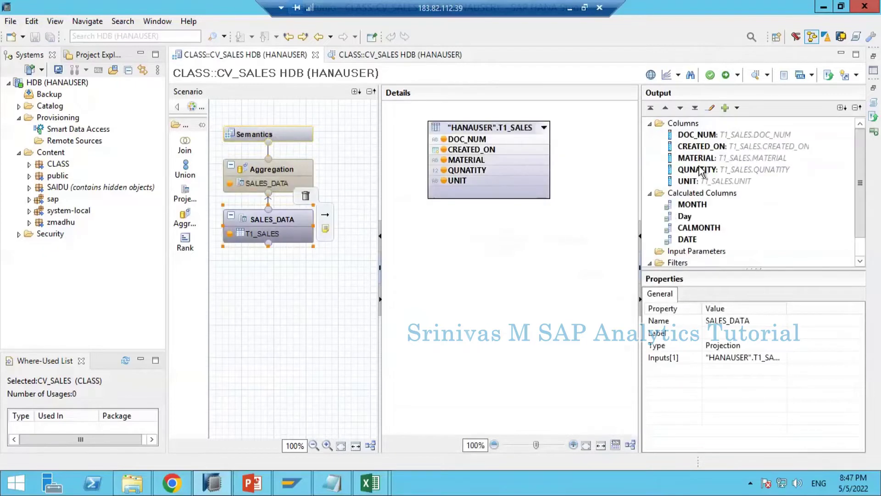
left_click(650, 123)
left_click(650, 134)
mouse_move(310, 222)
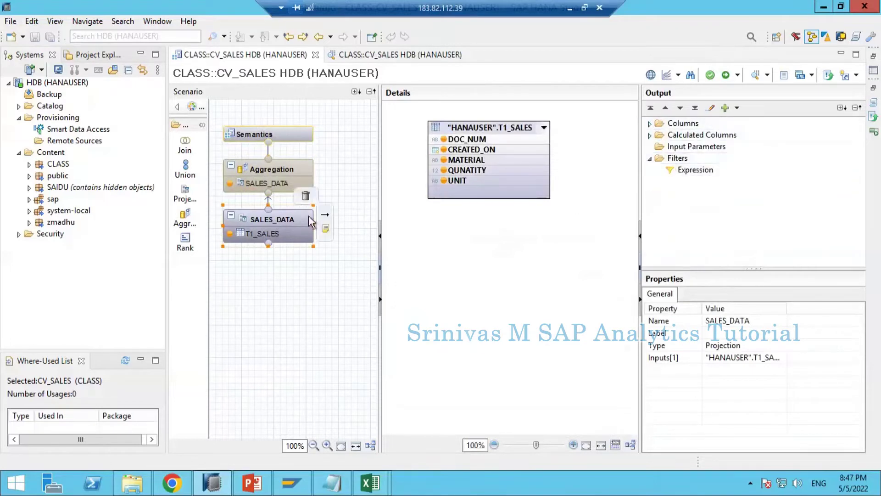
left_click(294, 136)
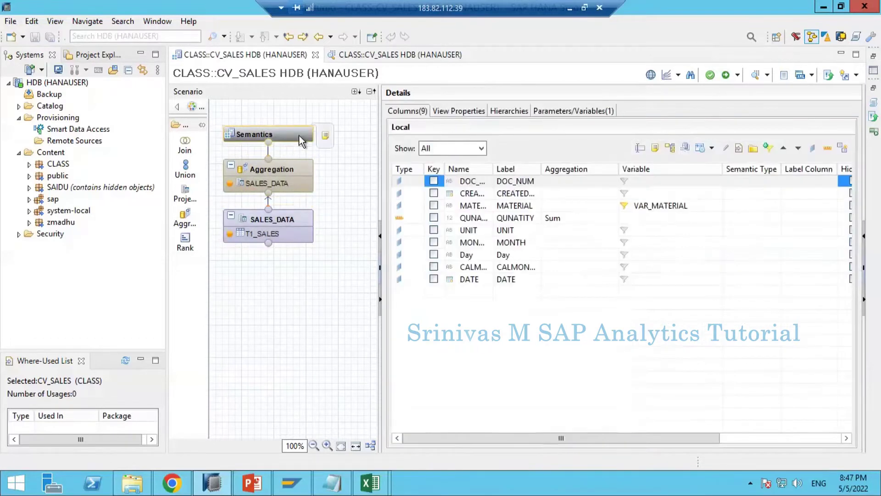
left_click(573, 111)
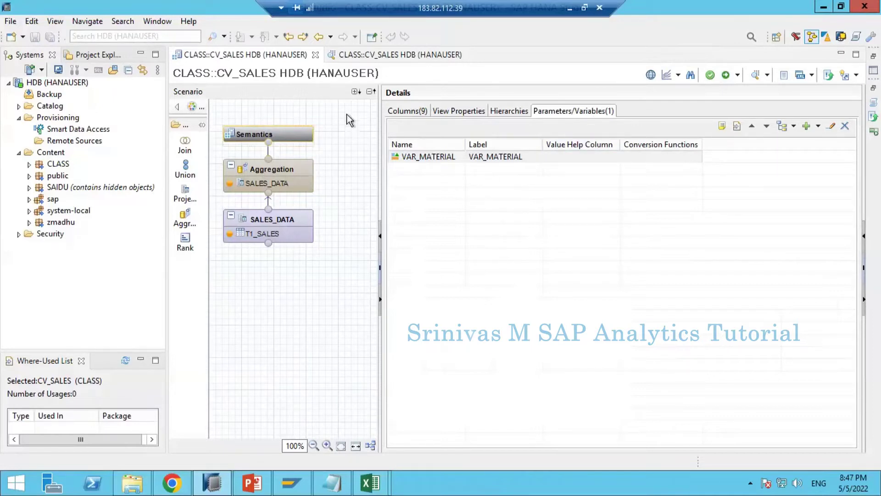
left_click_drag(346, 114, 265, 273)
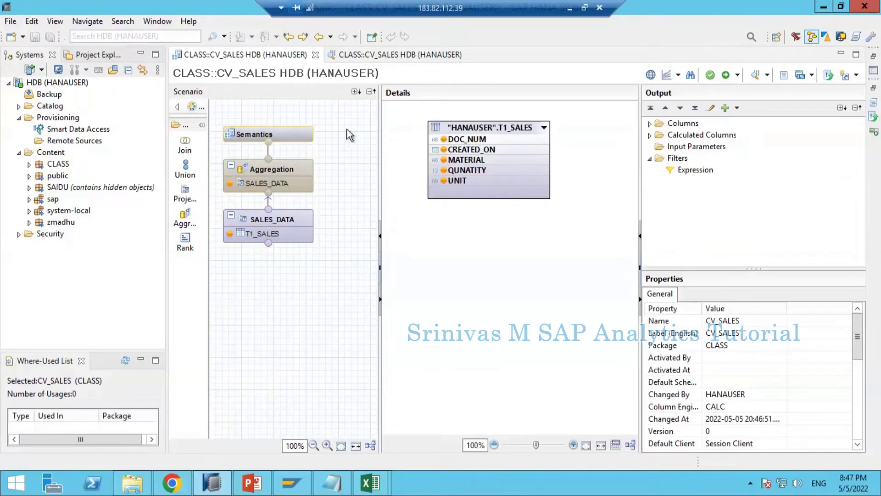
left_click_drag(345, 111, 213, 276)
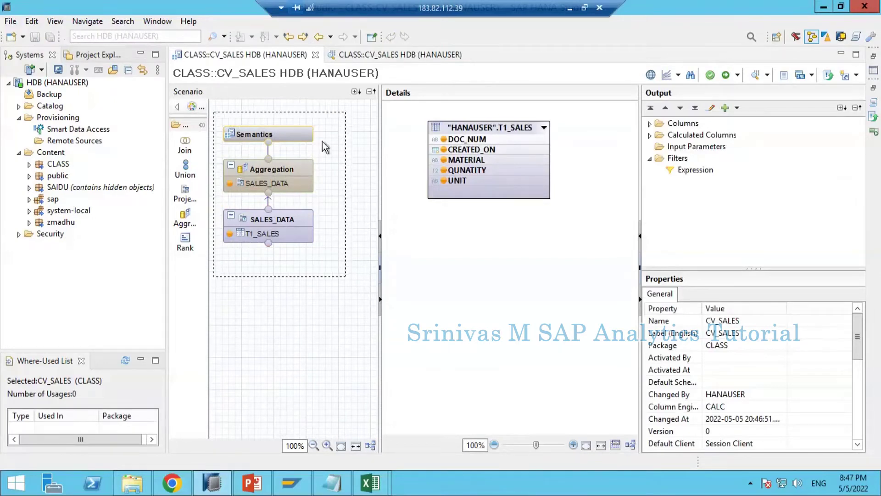
left_click(311, 112)
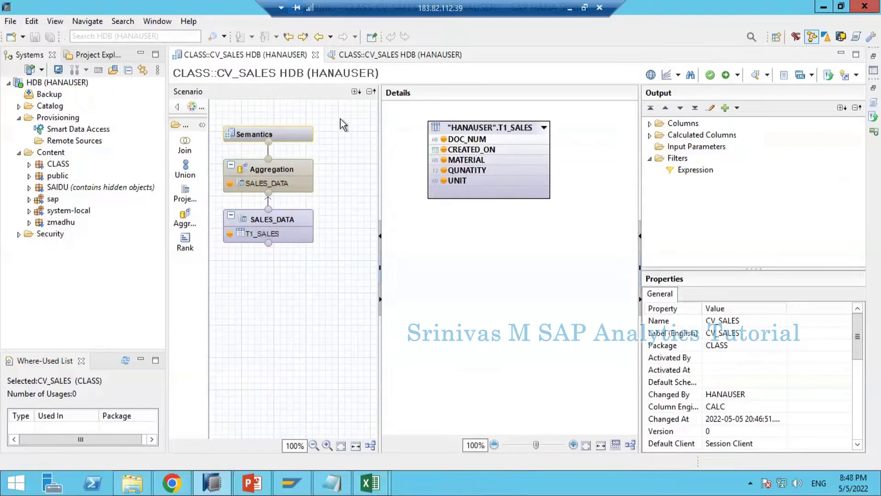
left_click_drag(343, 113, 207, 273)
left_click(414, 201)
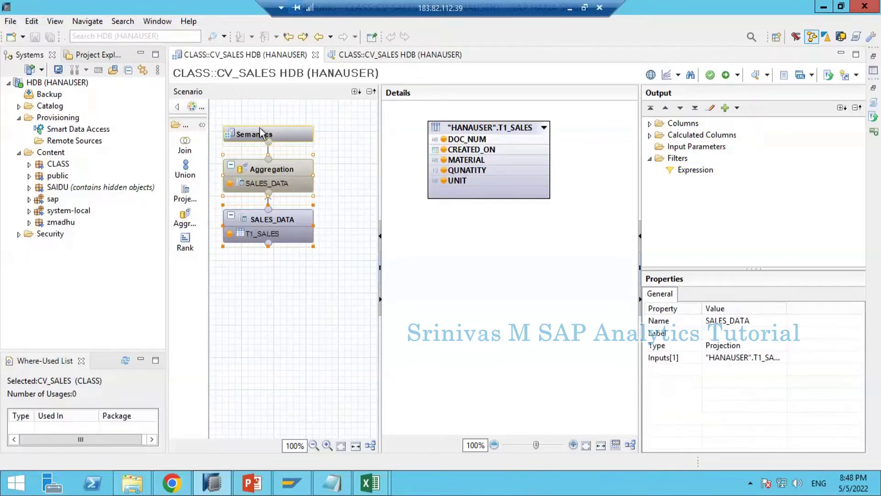
left_click(338, 129)
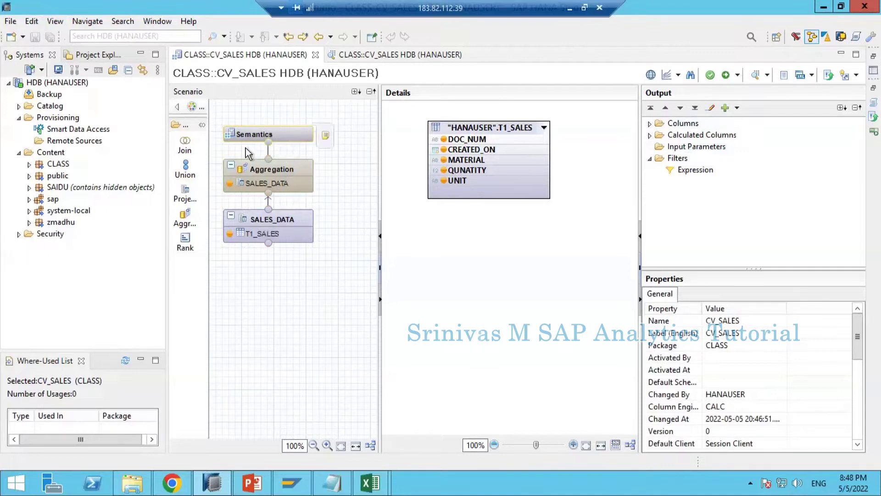
Examine the Semantics node's VAR_MATERIAL entry and the options there for creating a variable or an input parameter.
mouse_move(316, 215)
mouse_move(284, 146)
left_click(291, 130)
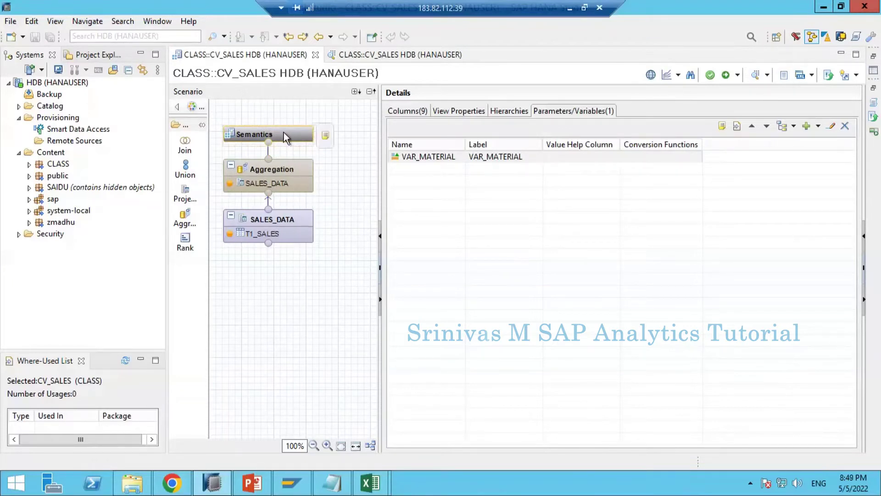
left_click(396, 155)
left_click(568, 125)
mouse_move(291, 135)
left_click(476, 159)
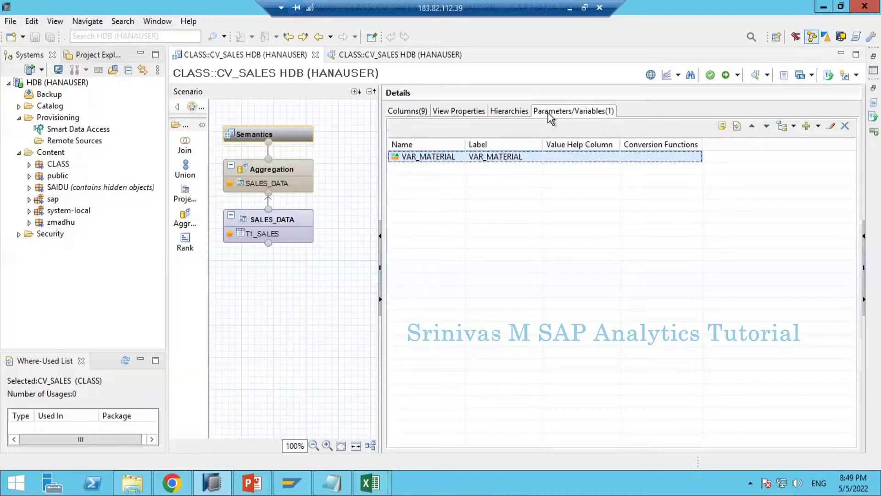
left_click(818, 130)
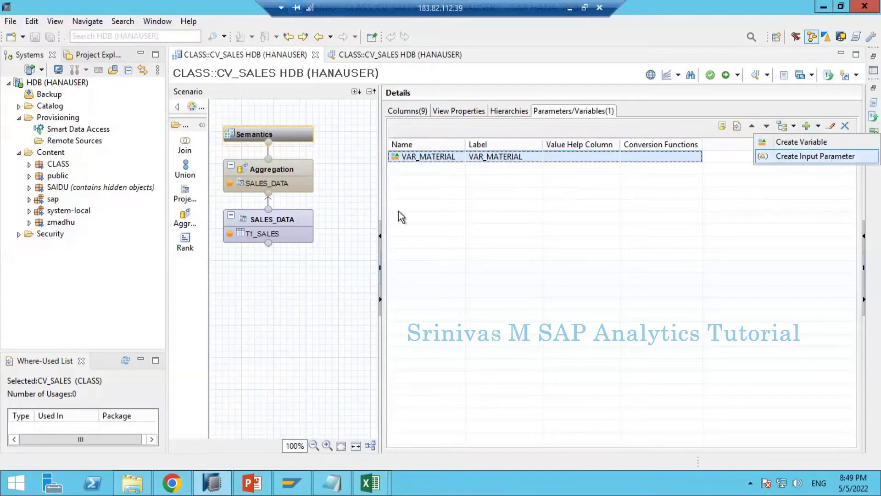
Check the Input Parameters folder in the SALES_DATA and Aggregation nodes, and return to the Semantics node's variables.
left_click(278, 219)
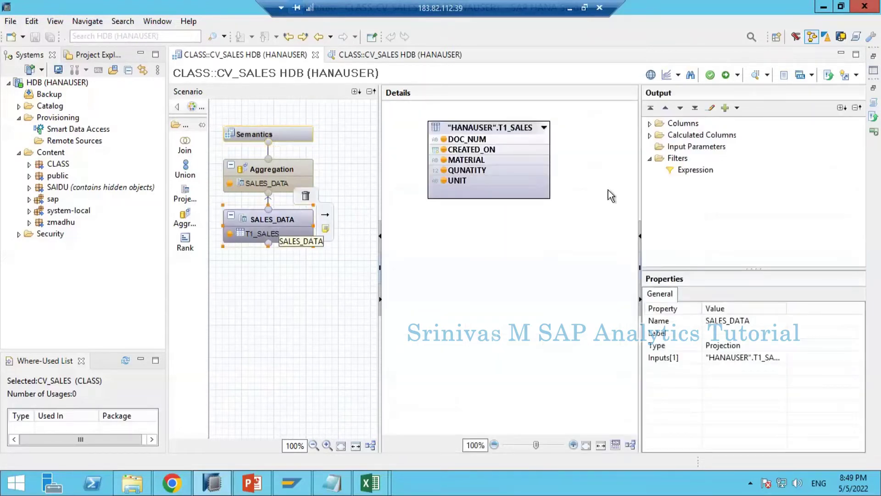
left_click(673, 146)
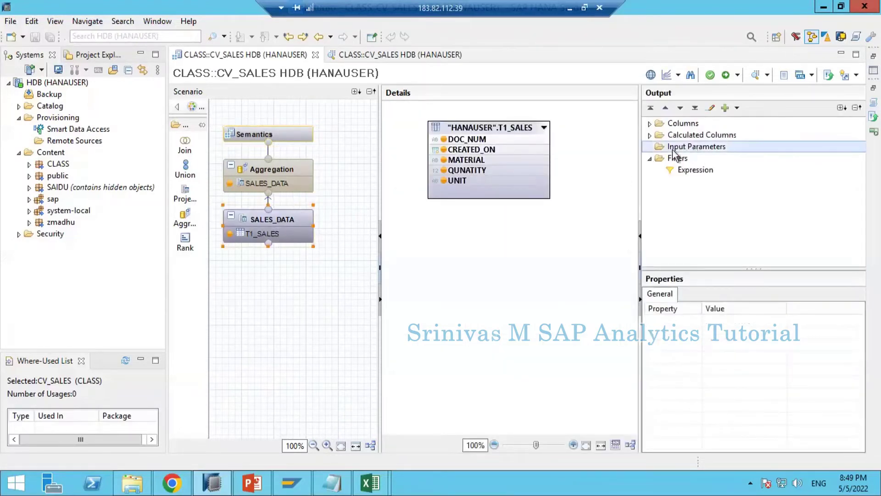
left_click(301, 163)
left_click(672, 161)
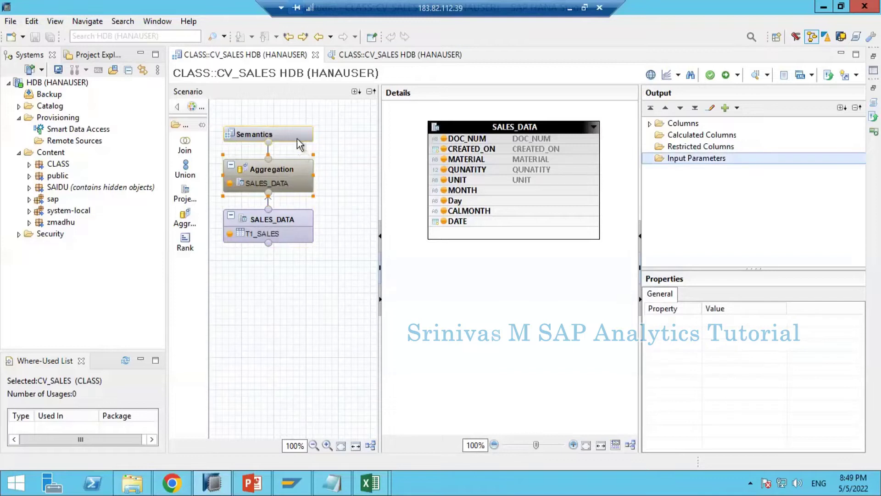
mouse_move(283, 215)
left_click(293, 134)
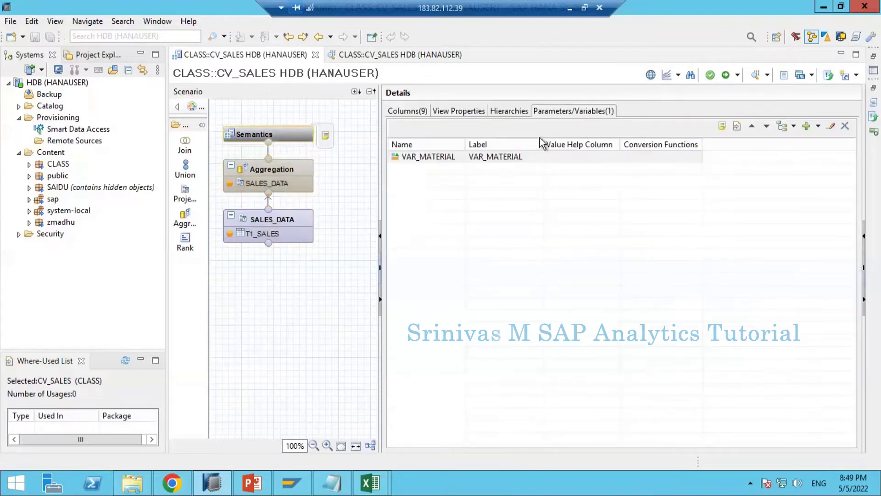
Examine the SALES_DATA projection node, its T1_SALES source and its Input Parameters folder.
left_click(291, 219)
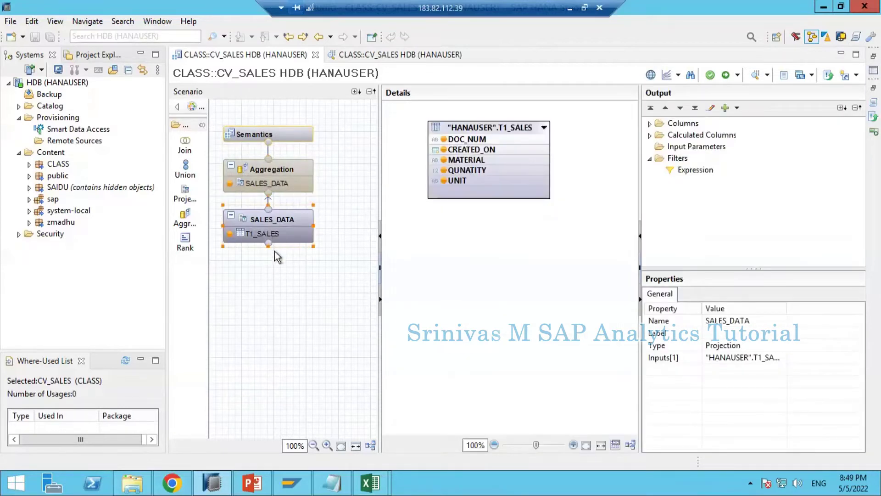
left_click(707, 147)
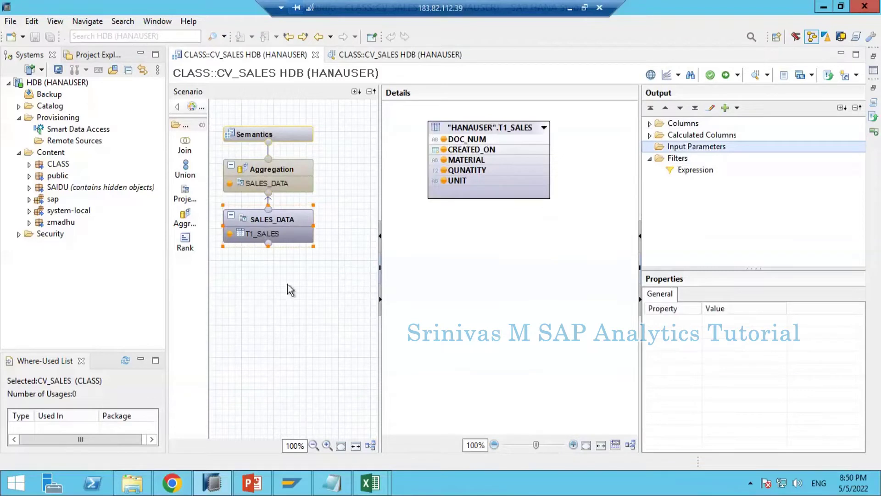
left_click(276, 277)
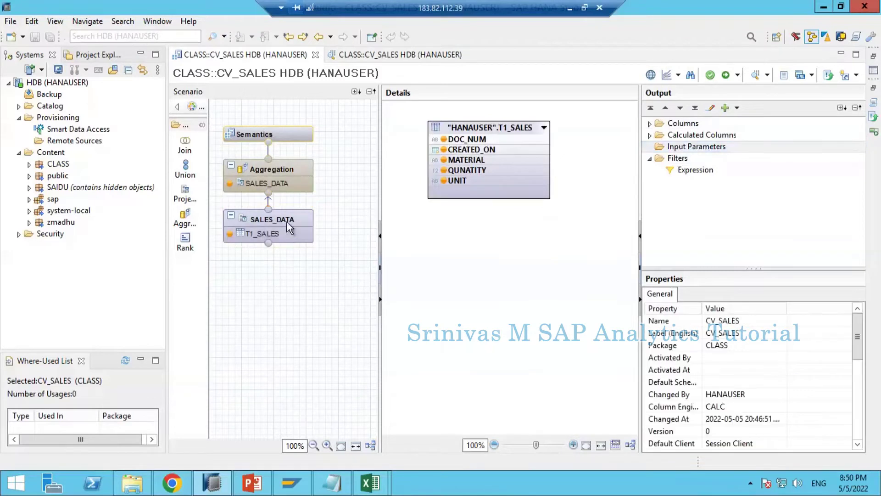
left_click(288, 222)
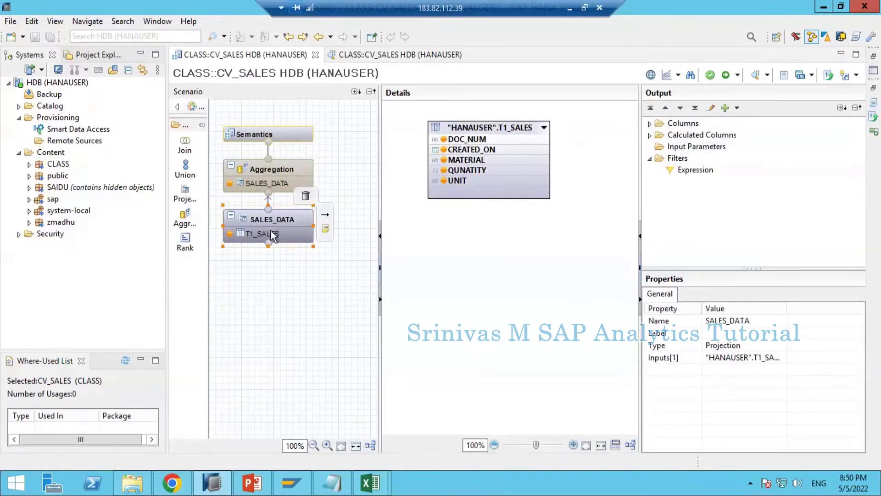
left_click(288, 222)
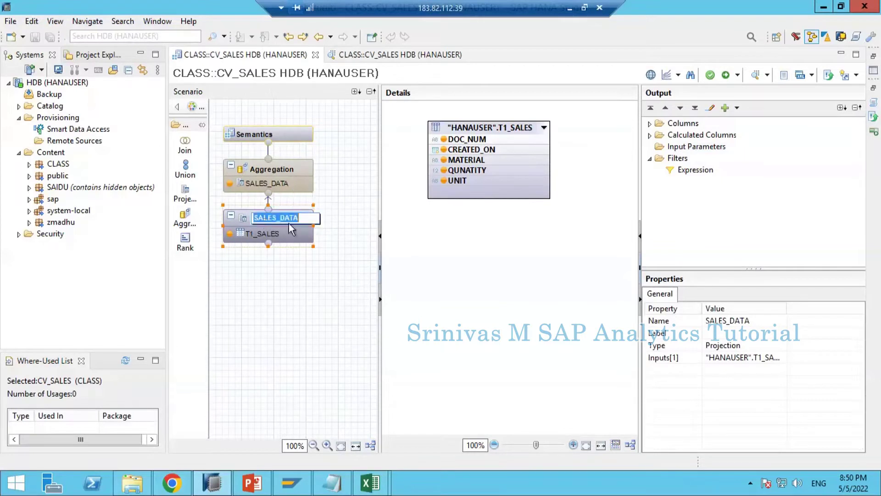
left_click(290, 257)
left_click(684, 147)
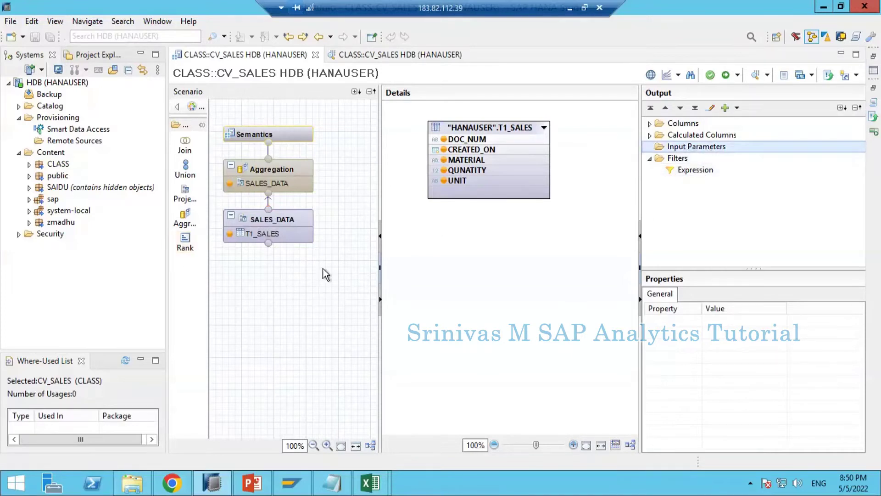
left_click_drag(333, 288, 225, 203)
left_click(271, 232)
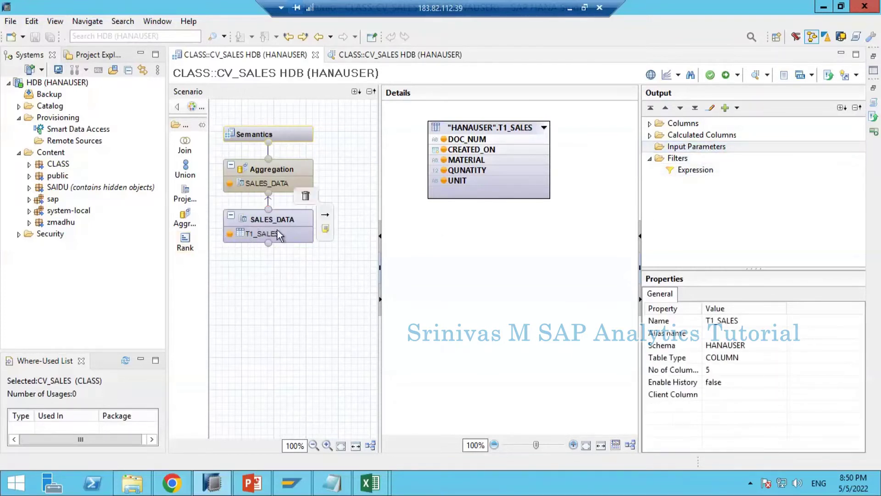
Compare the Semantics node's variable list with the Input Parameters folder of the SALES_DATA node.
left_click(259, 129)
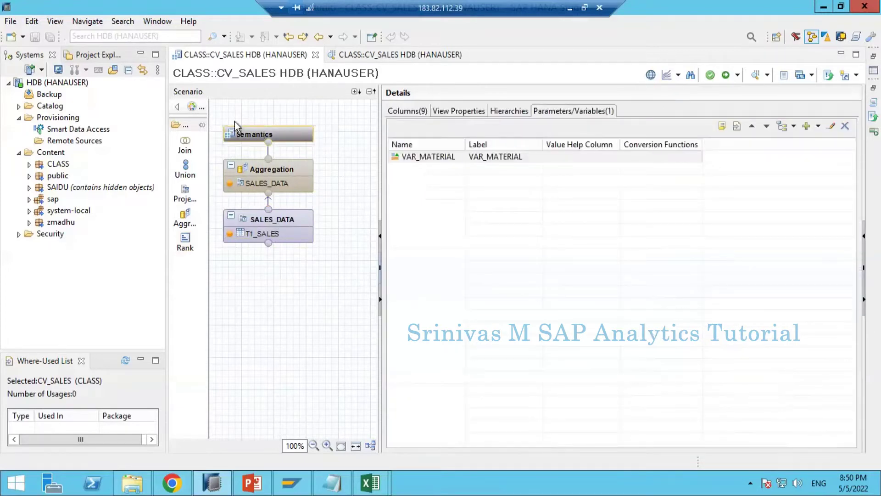
left_click_drag(217, 106, 343, 286)
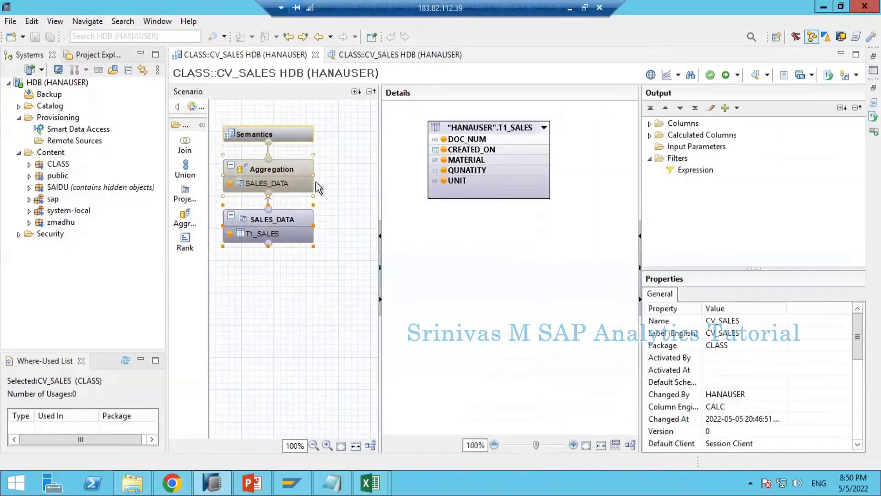
left_click(316, 139)
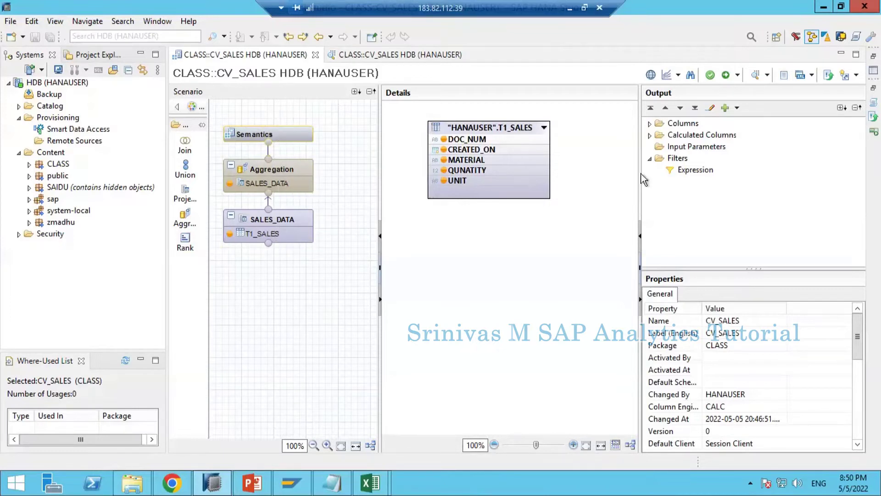
left_click(673, 149)
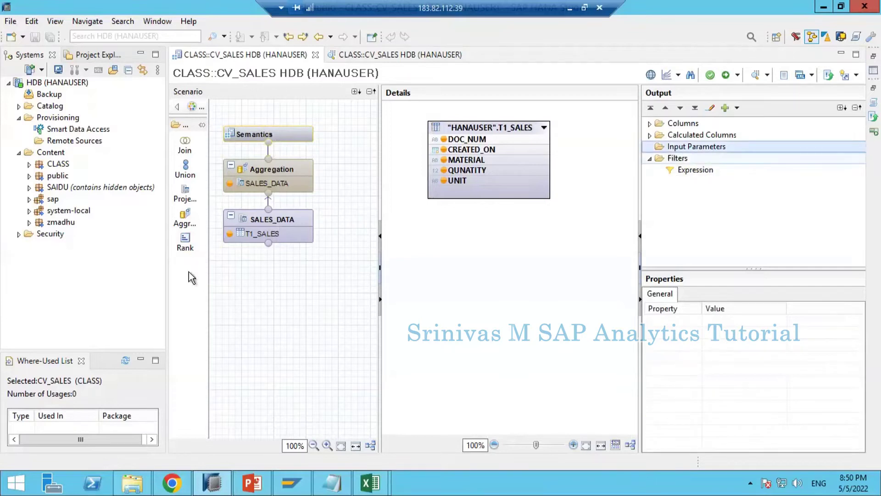
left_click(272, 221)
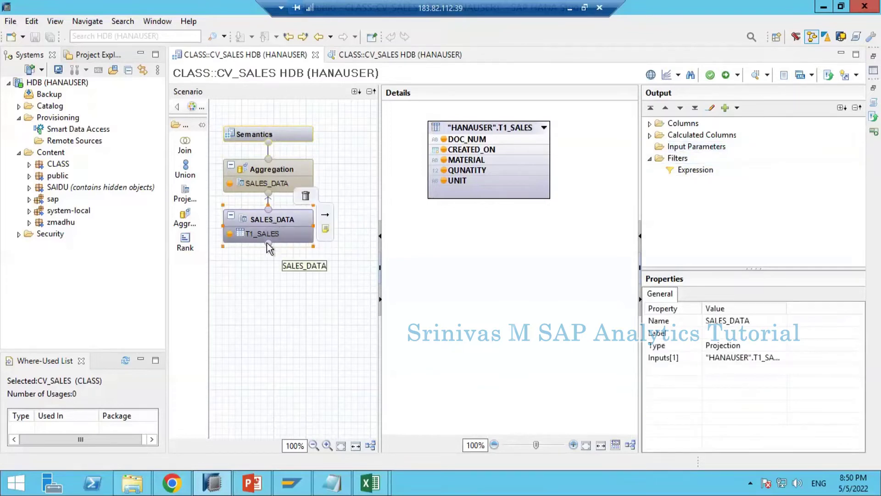
left_click(673, 149)
mouse_move(302, 135)
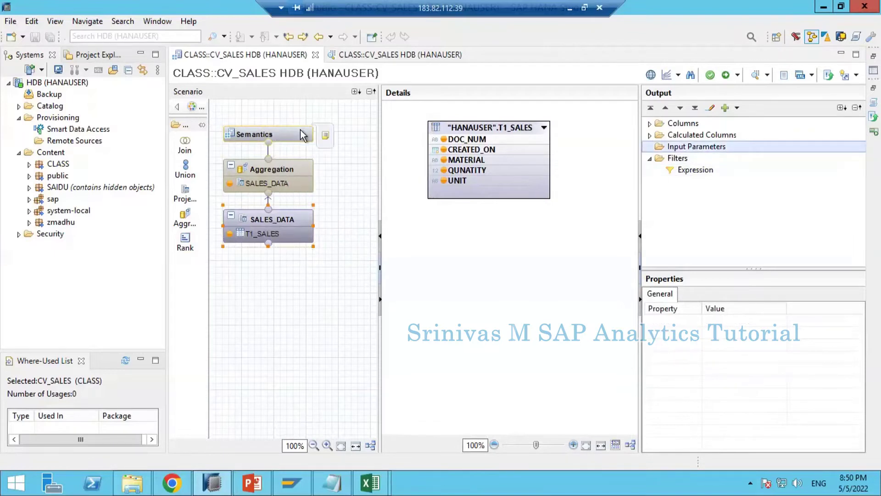
mouse_move(296, 241)
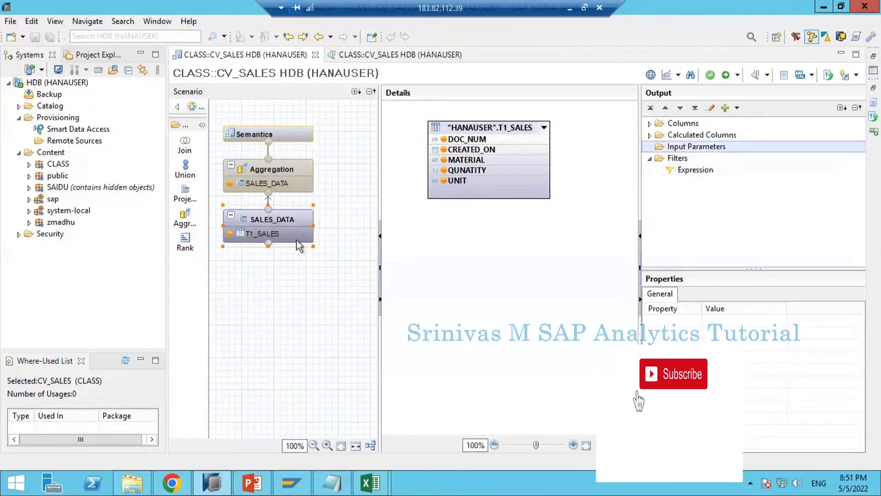
left_click(282, 221)
left_click(278, 221)
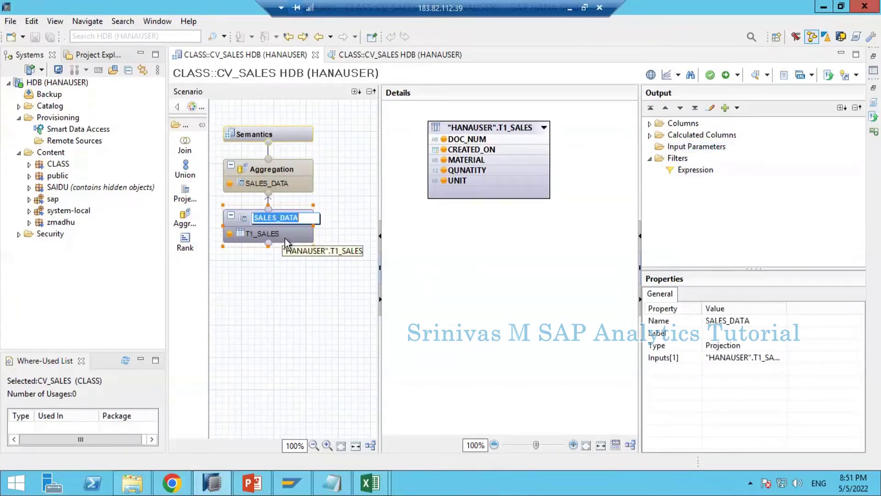
left_click(342, 218)
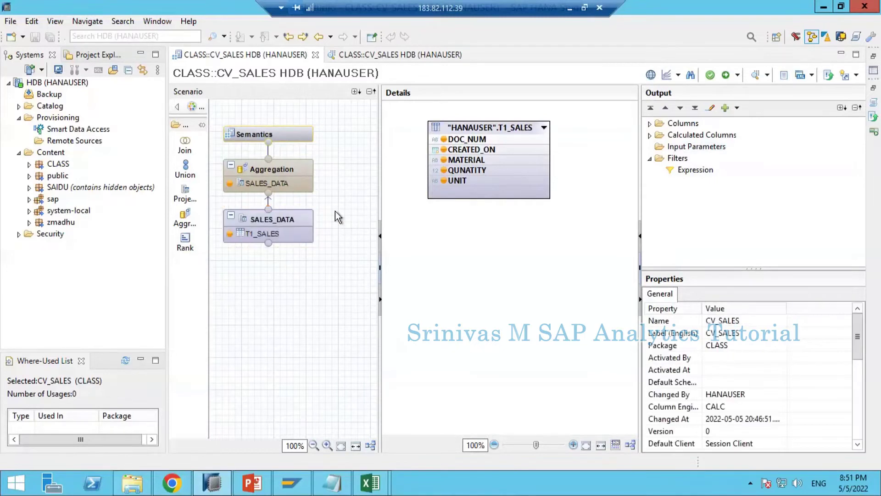
mouse_move(319, 210)
left_click_drag(345, 195, 217, 257)
left_click(283, 219)
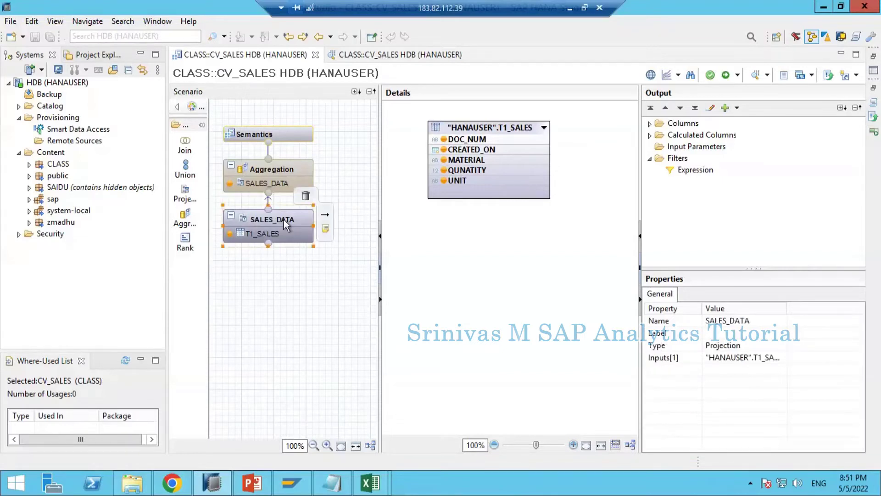
left_click(282, 282)
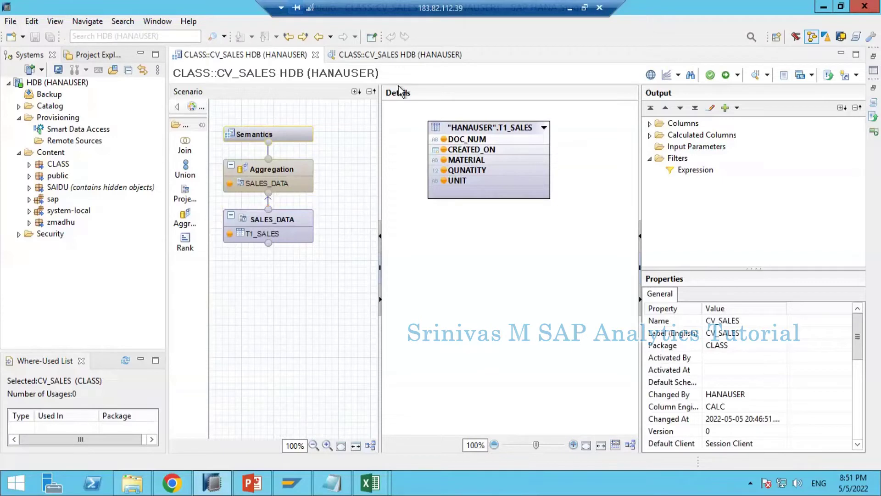
Refresh the CV_SALES raw data preview, leaving the VAR_MATERIAL value empty in the variable prompt.
left_click(390, 54)
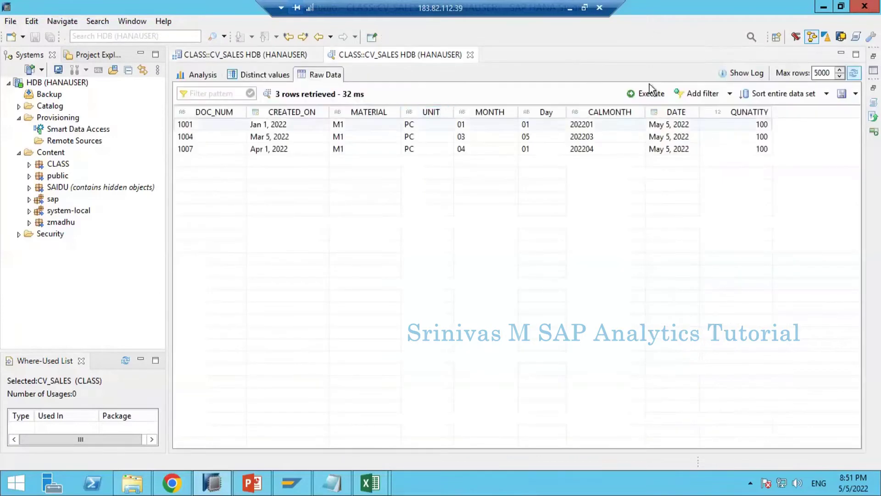
left_click(854, 73)
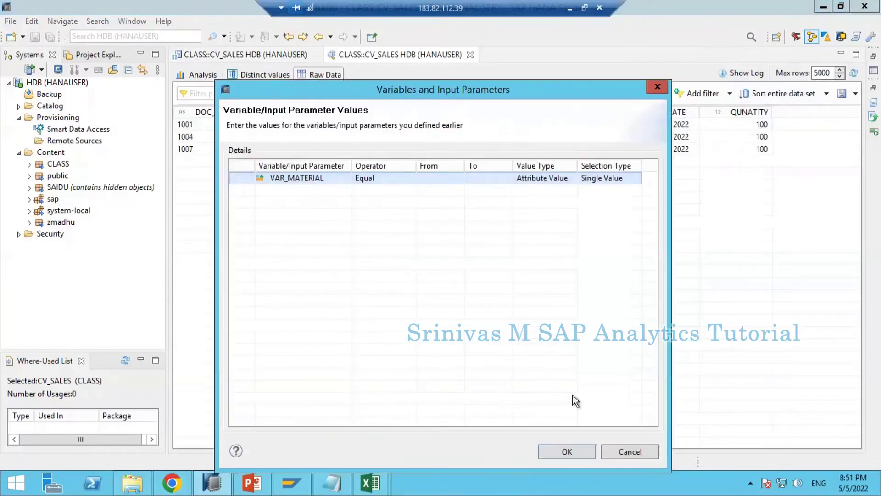
left_click(568, 452)
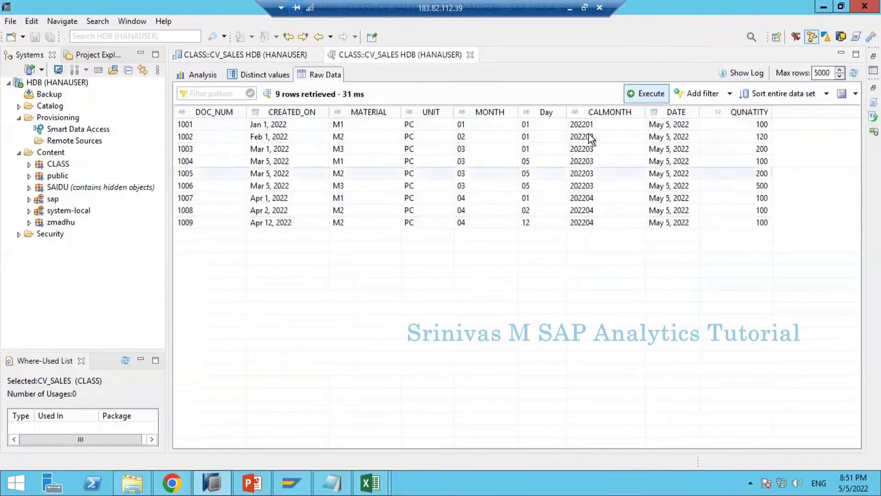
left_click(595, 203)
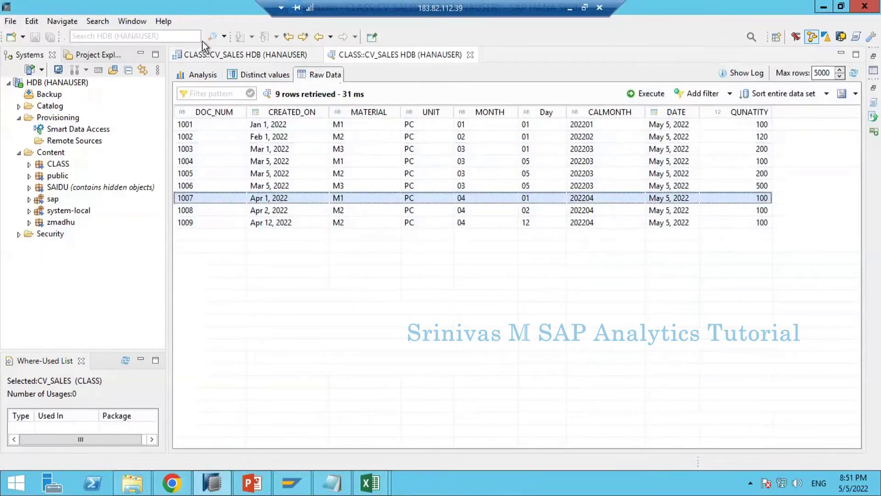
Compare the previewed CV_SALES rows with the VAR_MATERIAL variable in Semantics and with the SALES_DATA projection node.
left_click(225, 52)
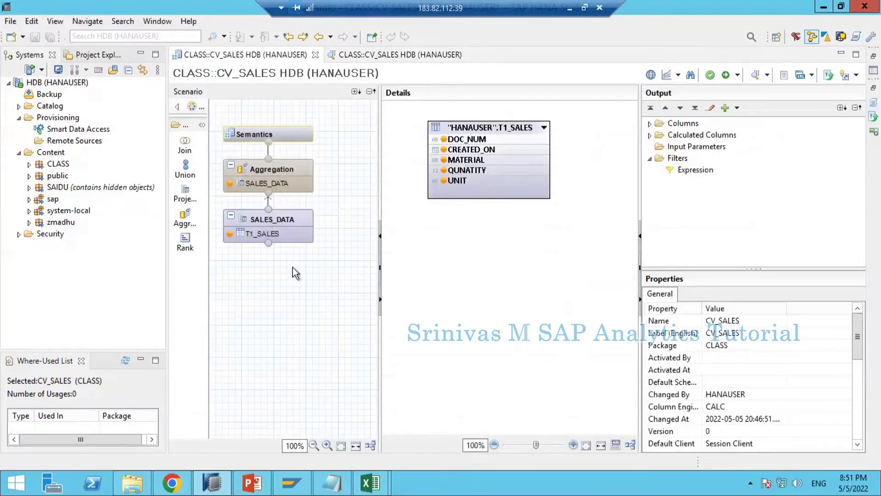
left_click(269, 131)
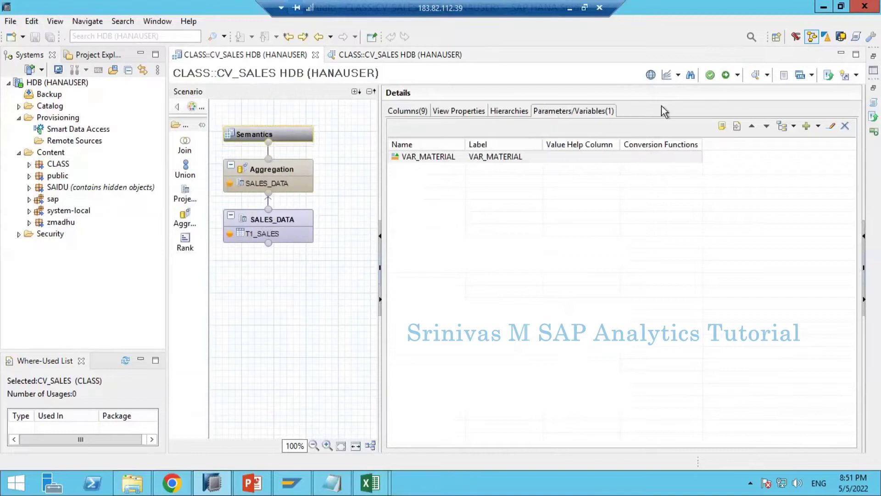
left_click(391, 54)
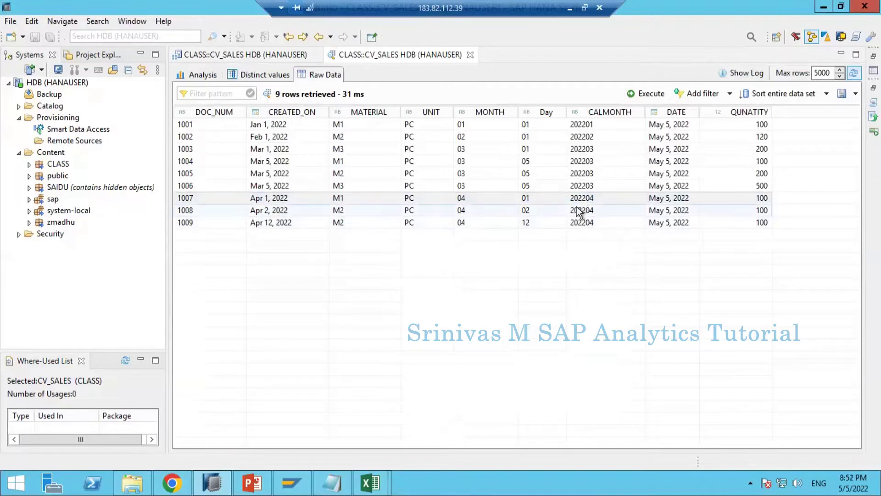
left_click(615, 199)
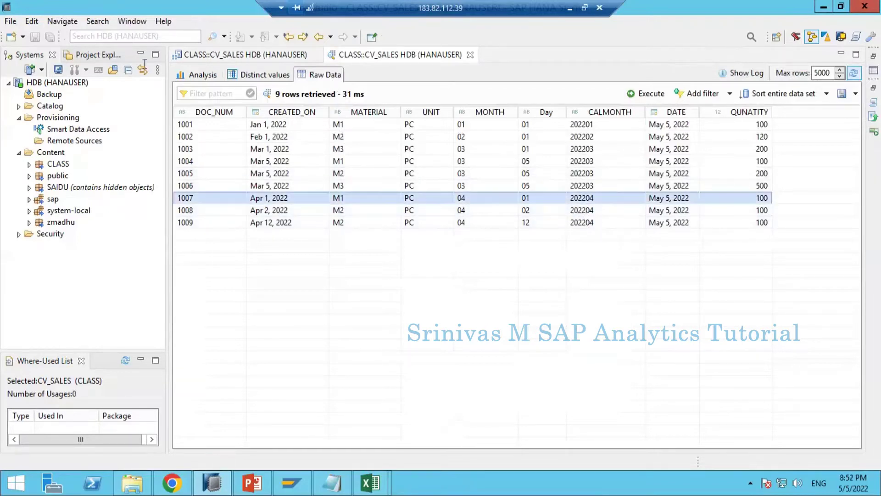
left_click(248, 56)
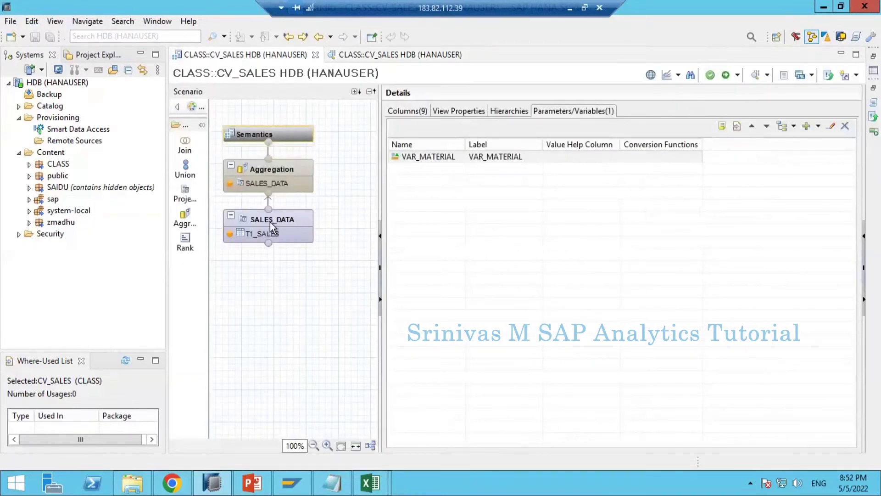
left_click(270, 221)
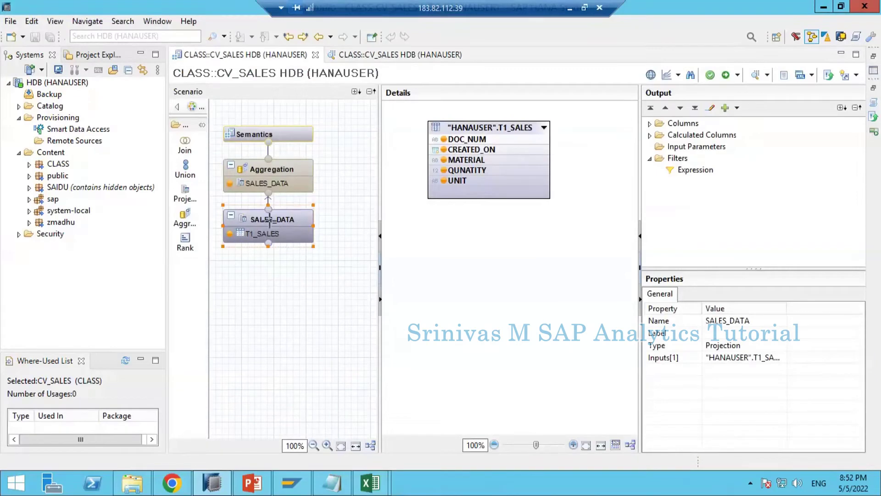
left_click(423, 57)
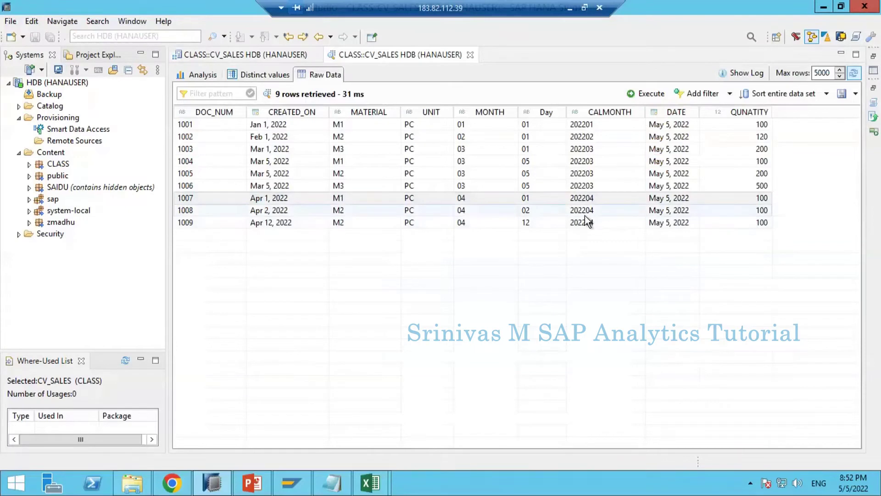
left_click(262, 54)
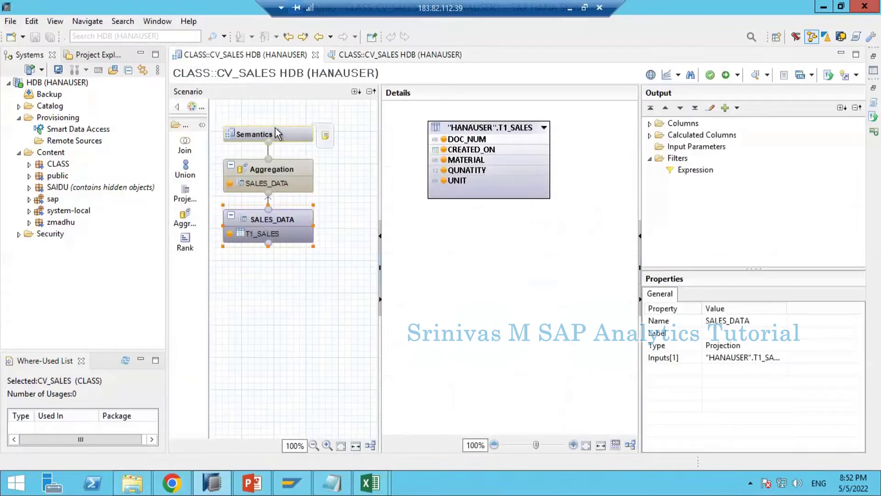
Review the SALES_DATA node's Input Parameters folder against the Semantics node's variables, and return to the SALES_DATA node.
left_click(311, 272)
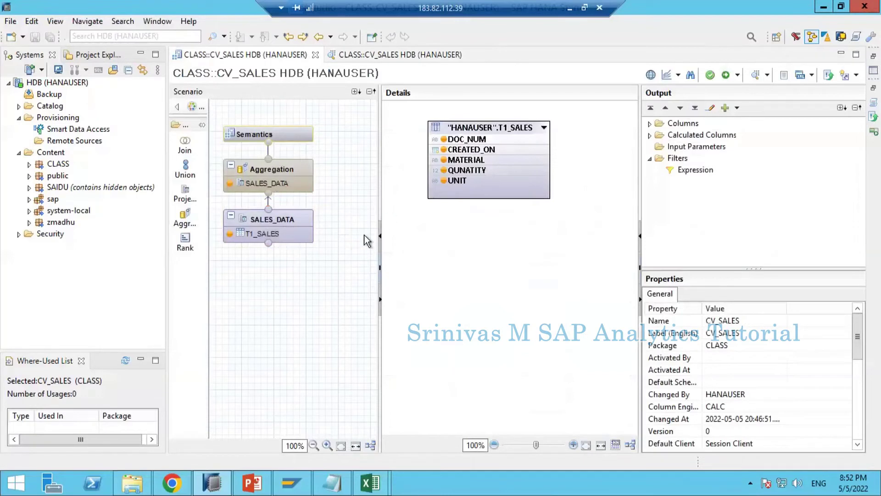
left_click(678, 146)
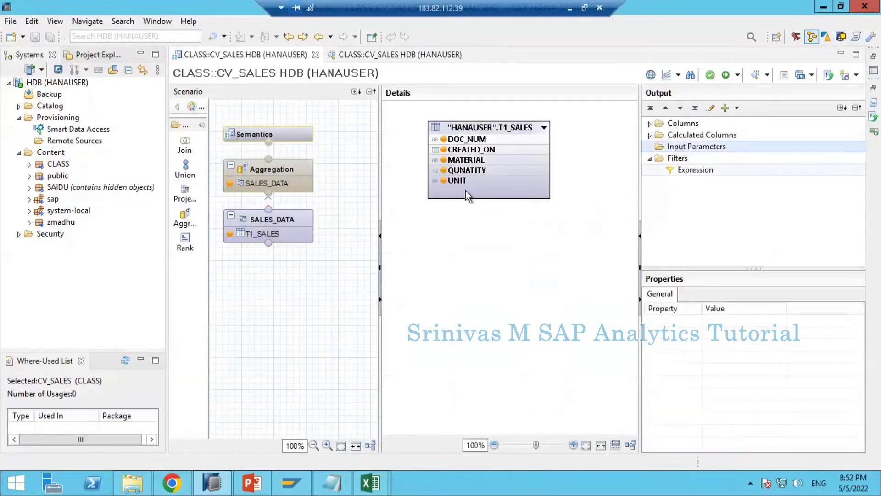
left_click_drag(331, 277, 214, 200)
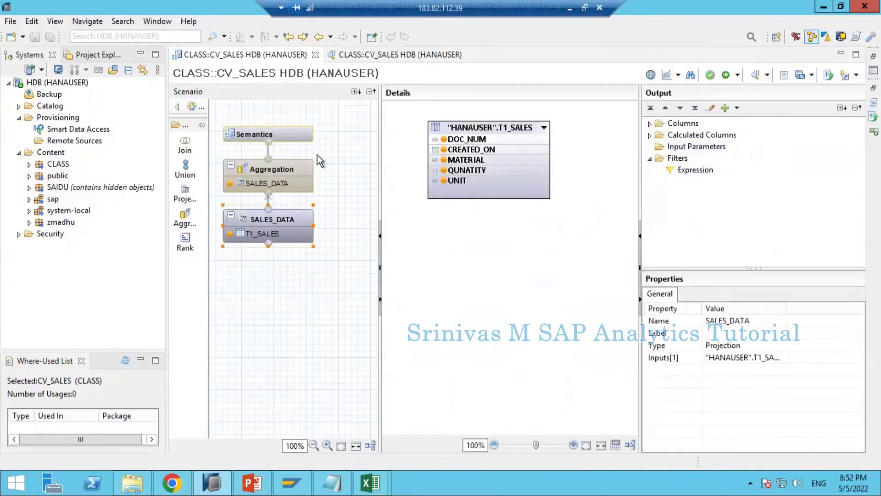
left_click(304, 137)
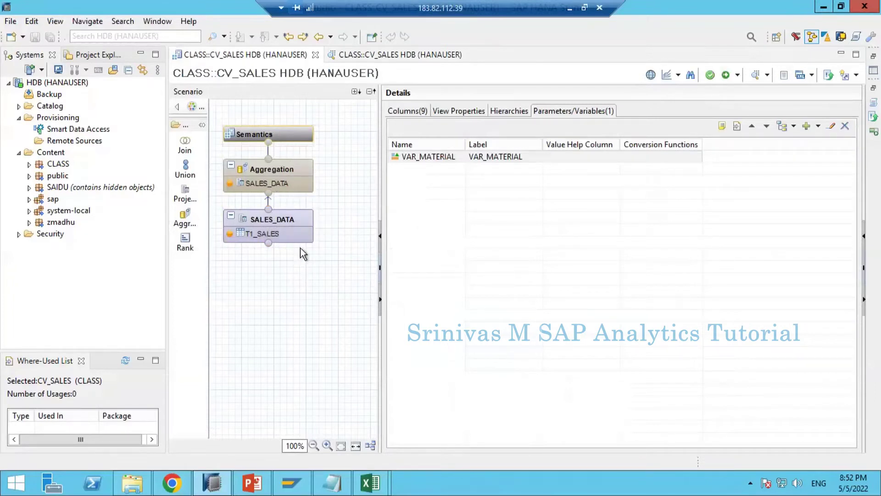
left_click(296, 218)
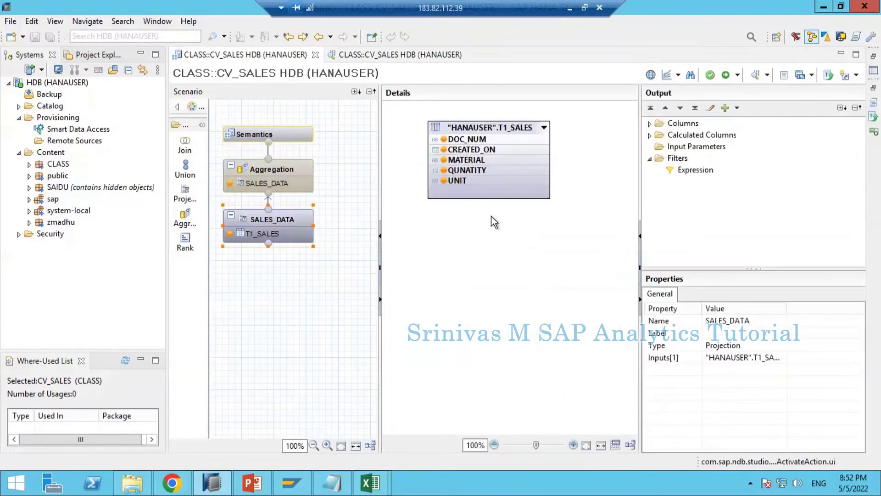
Start a new input parameter in the SALES_DATA projection node, with I_MATERIAL as its name and label.
mouse_move(280, 240)
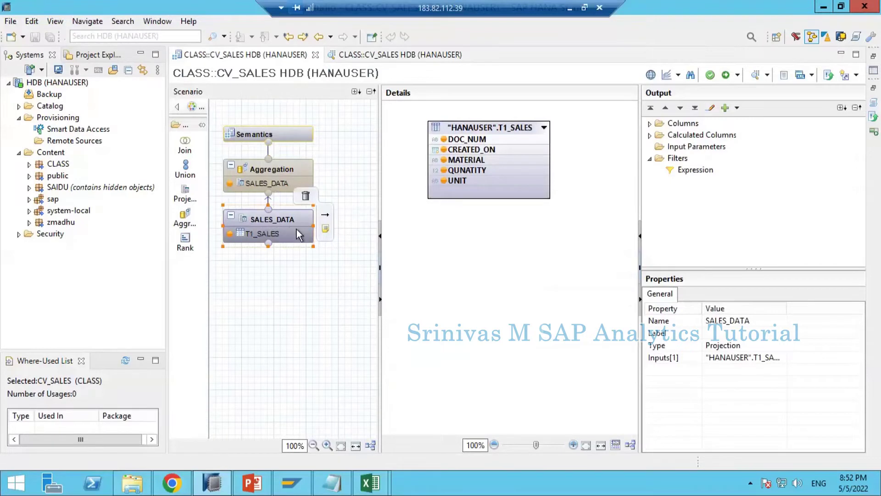
right_click(692, 146)
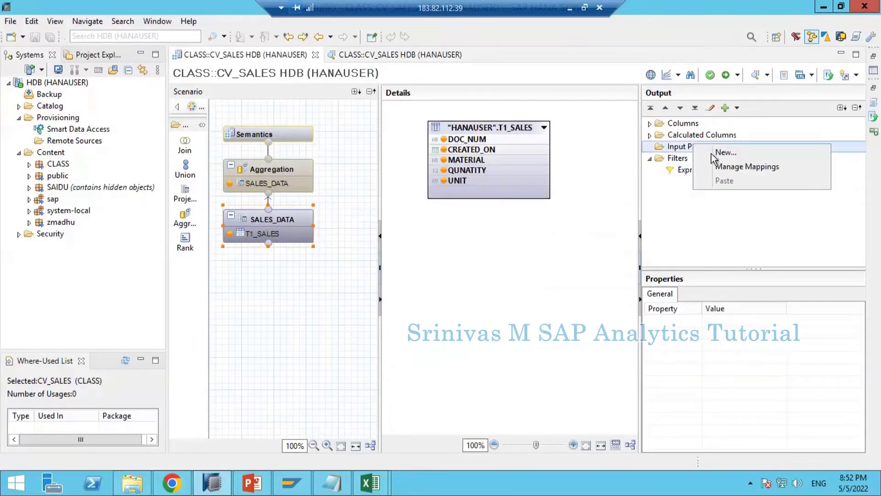
left_click(726, 151)
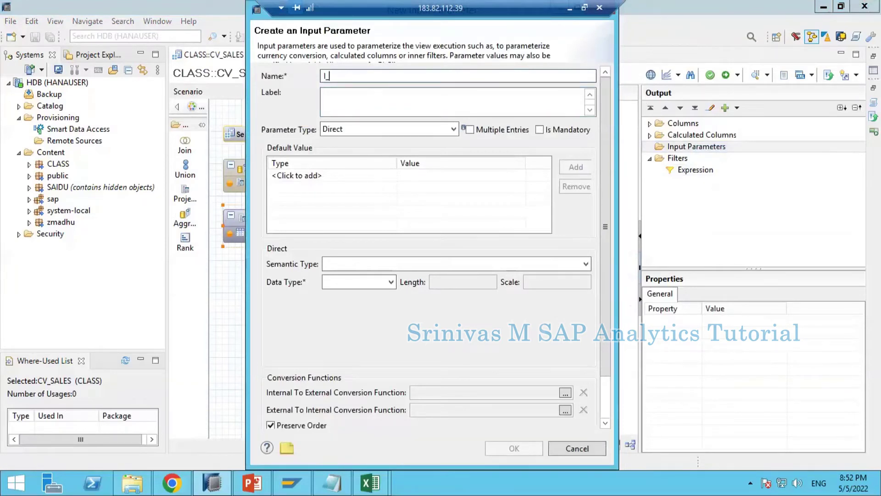
type("I_MATEIR")
type("RI")
key("Tab")
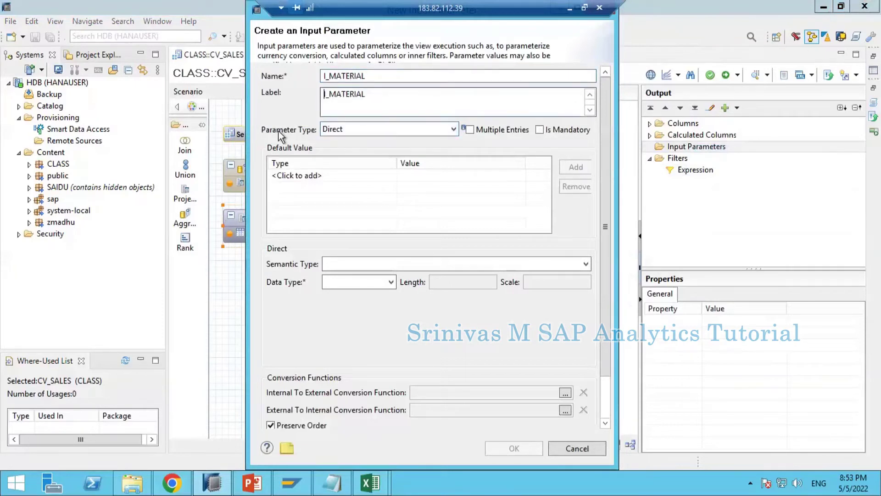
Set the I_MATERIAL parameter type to Column, with MATERIAL of CLASS::CV_SALES as the reference column.
left_click(349, 130)
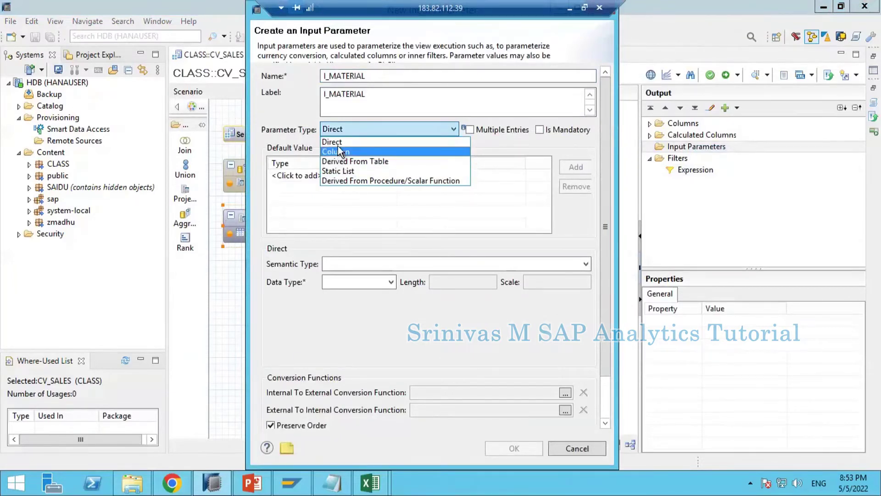
left_click(337, 151)
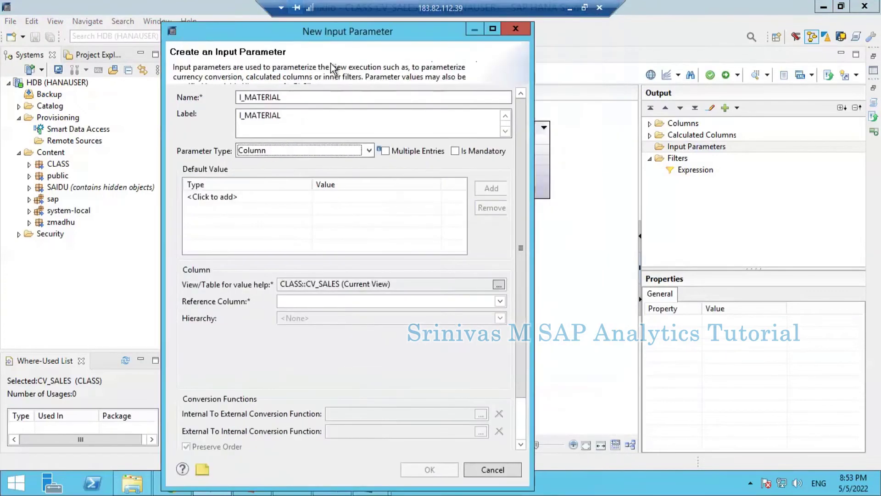
left_click_drag(180, 38, 375, 76)
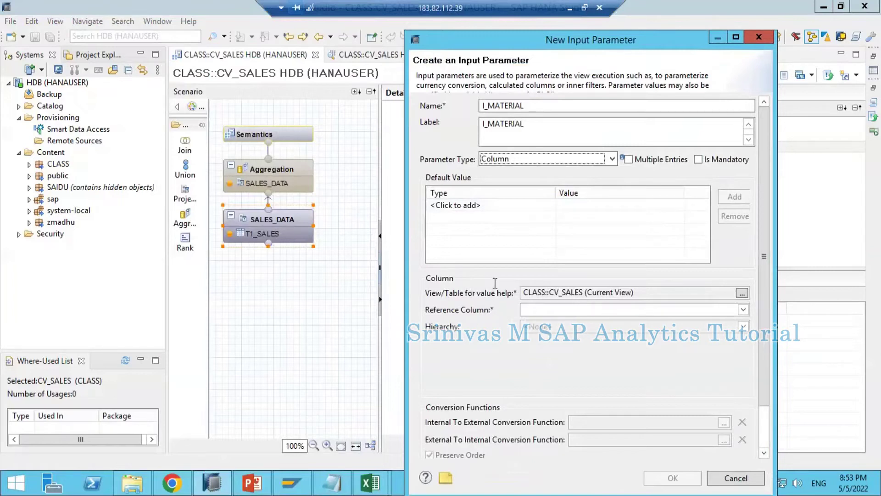
left_click(549, 310)
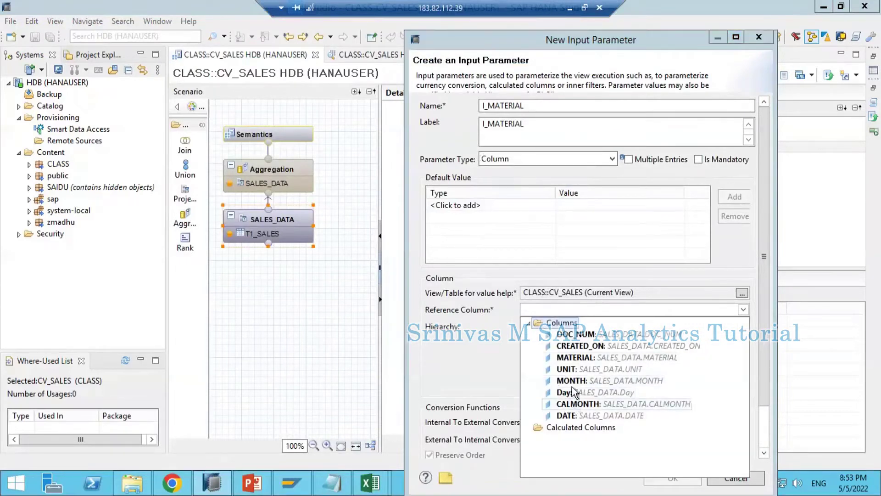
left_click(563, 358)
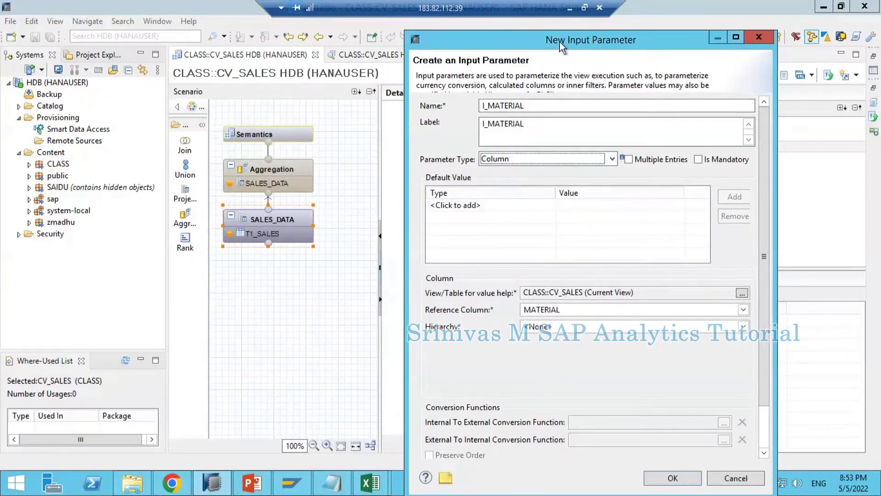
left_click_drag(560, 43, 528, 33)
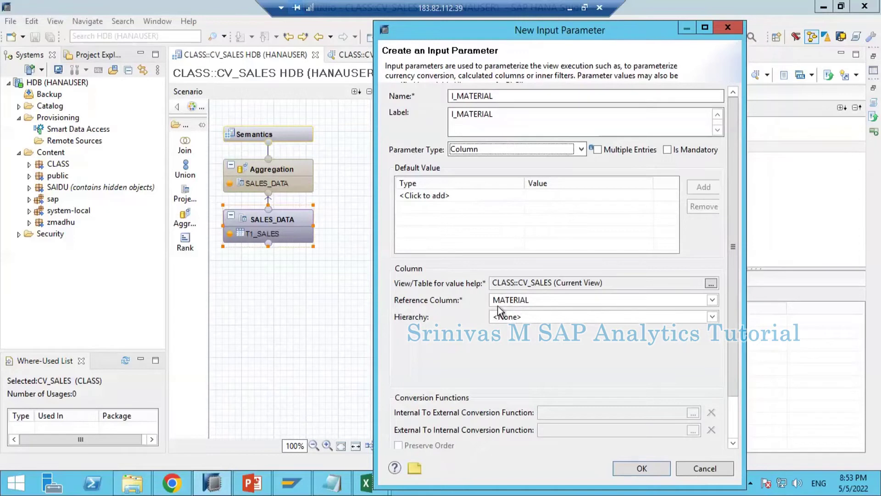
Review the available reference columns and parameter types, keep MATERIAL and Column, and create the I_MATERIAL input parameter.
left_click(523, 303)
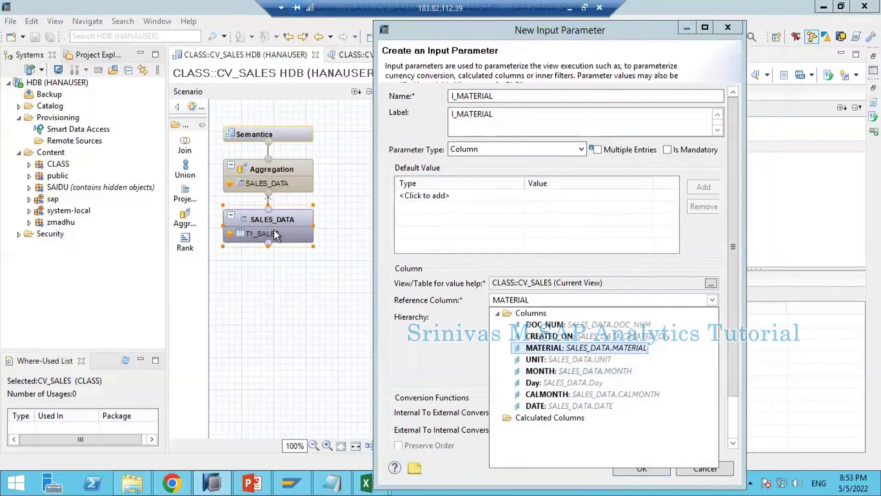
left_click(542, 349)
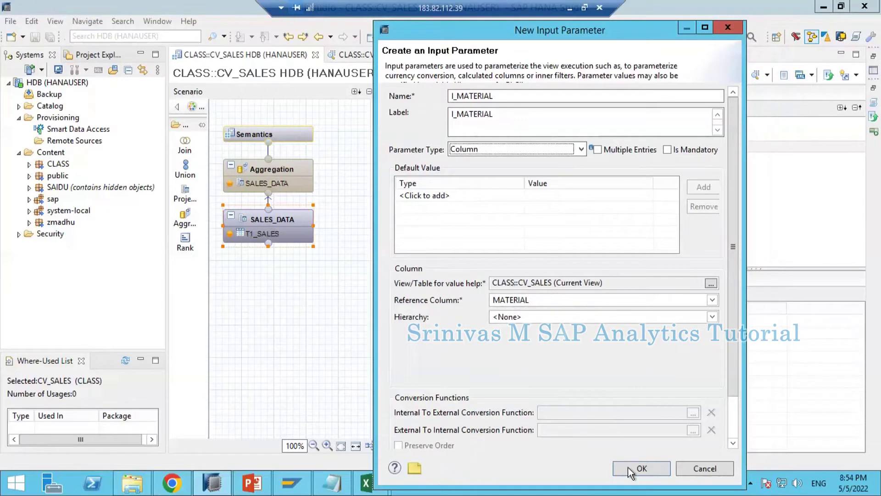
left_click(522, 151)
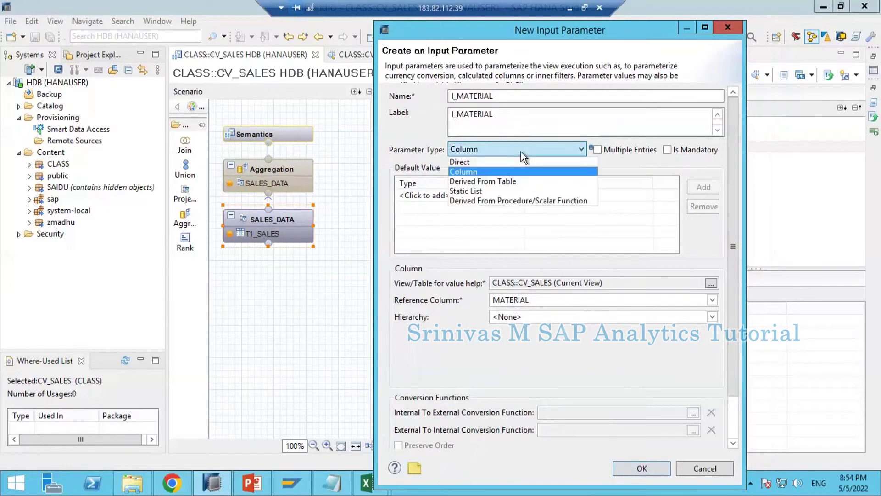
left_click(581, 150)
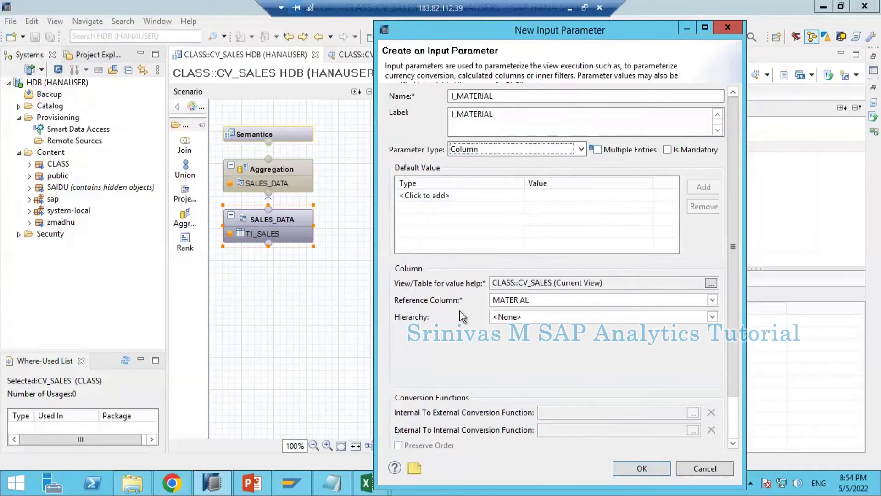
left_click(638, 470)
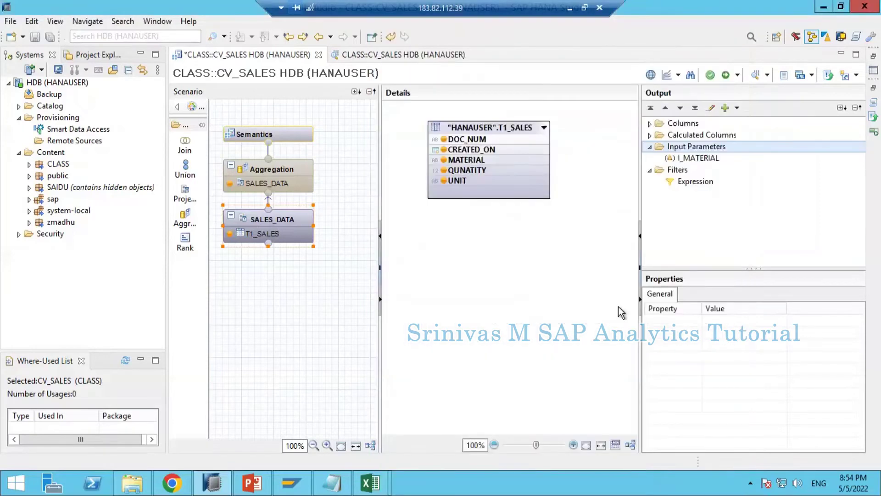
Expand the SALES_DATA output columns and review the definition of the I_MATERIAL input parameter.
left_click(650, 123)
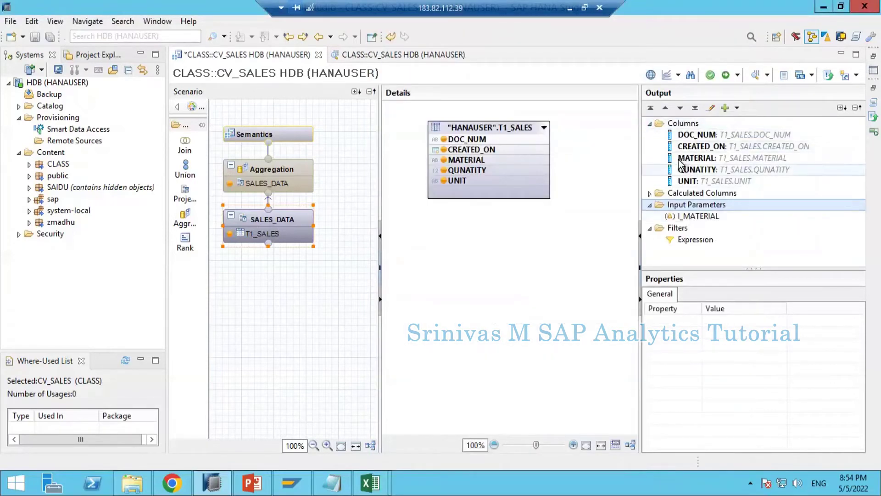
left_click_drag(675, 147, 692, 227)
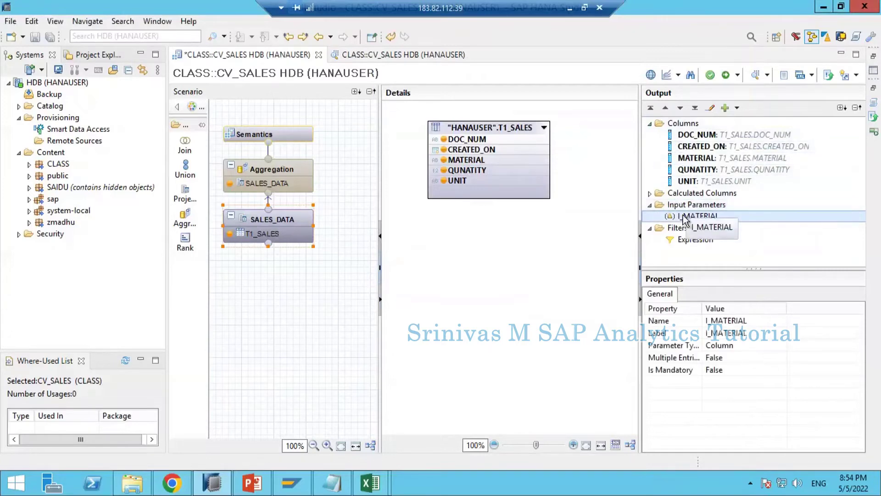
double_click(686, 216)
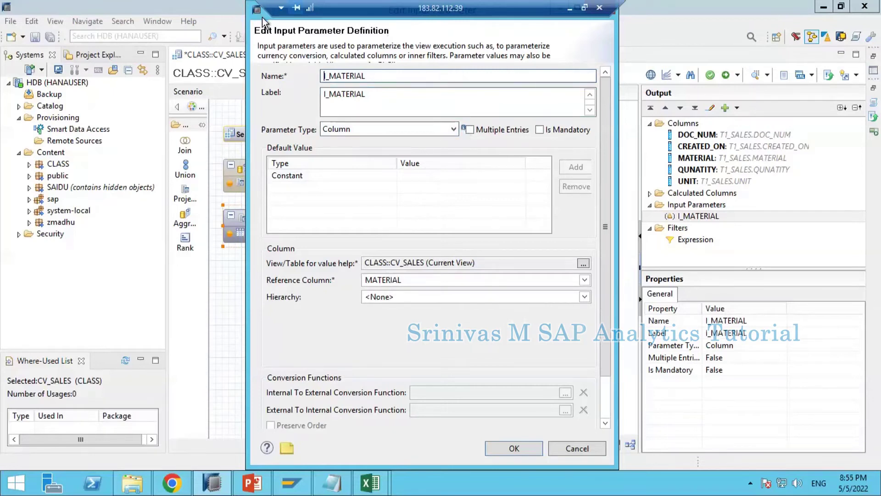
left_click_drag(262, 20, 253, 36)
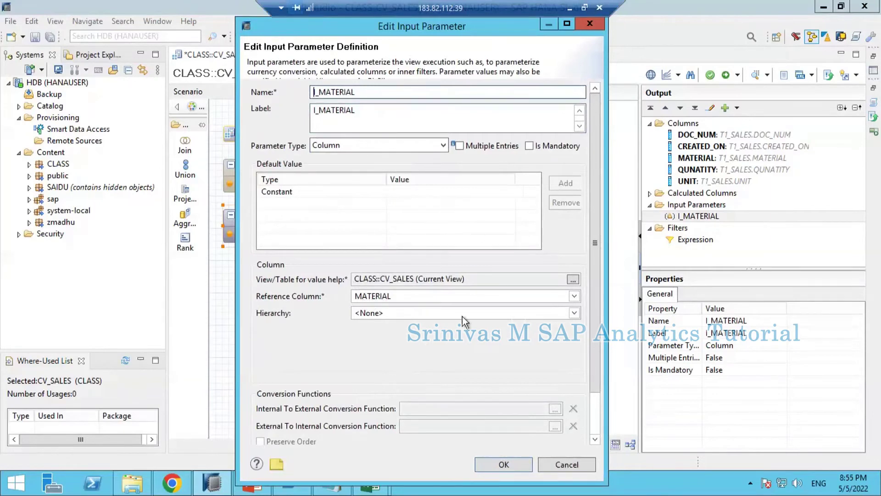
left_click(510, 463)
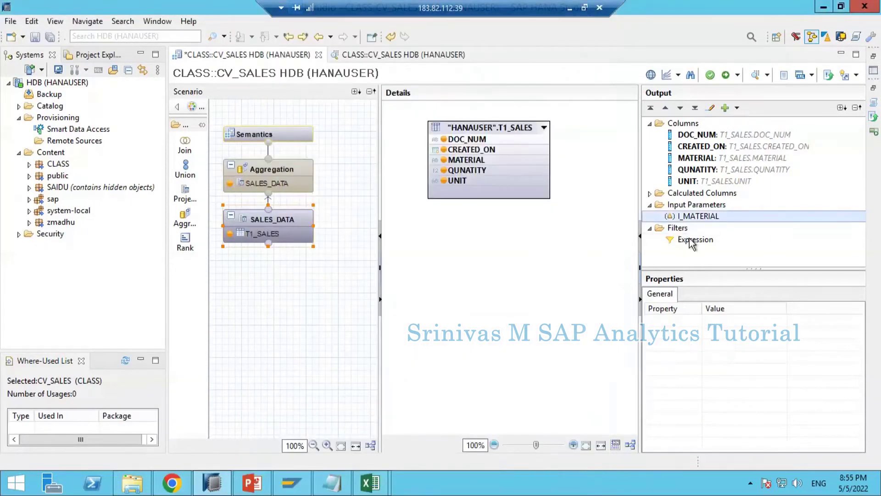
Check the reference column choices in I_MATERIAL's definition against the MATERIAL column of SALES_DATA.
left_click(706, 218)
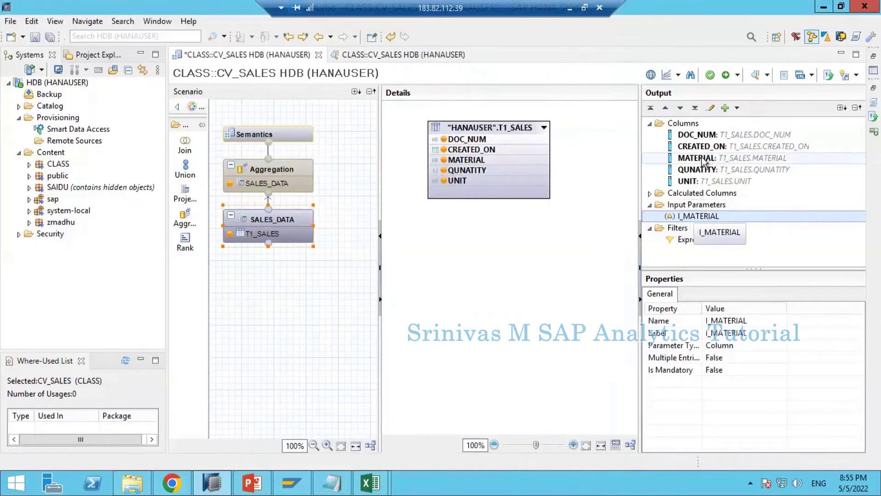
double_click(685, 219)
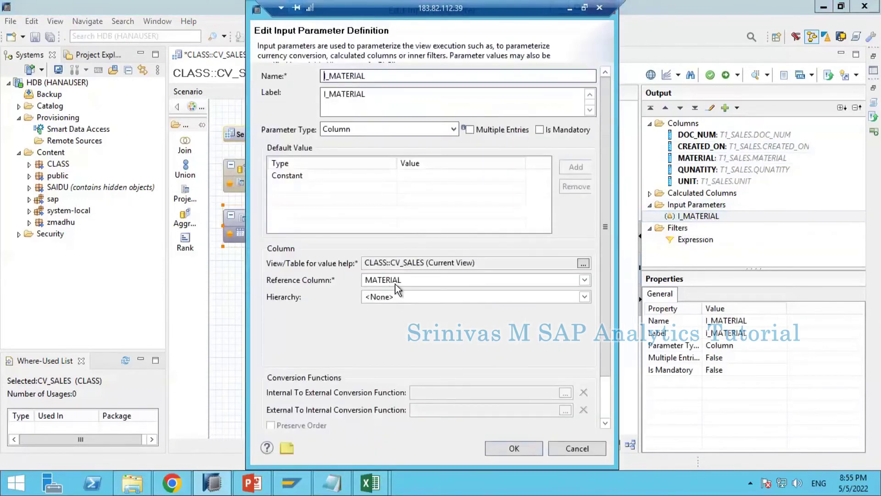
left_click(394, 281)
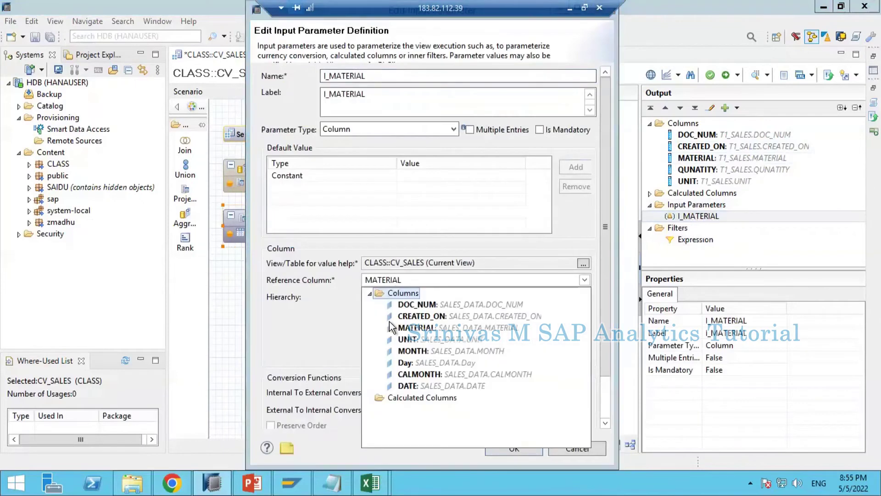
left_click(572, 245)
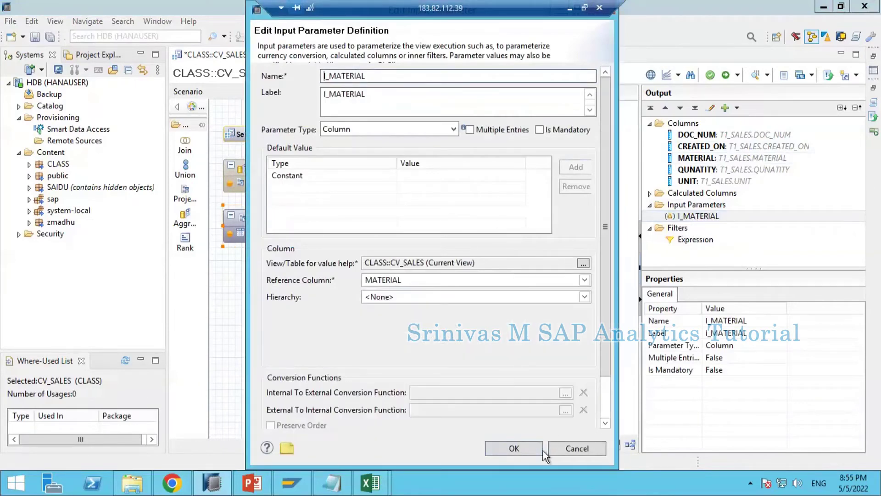
left_click(505, 448)
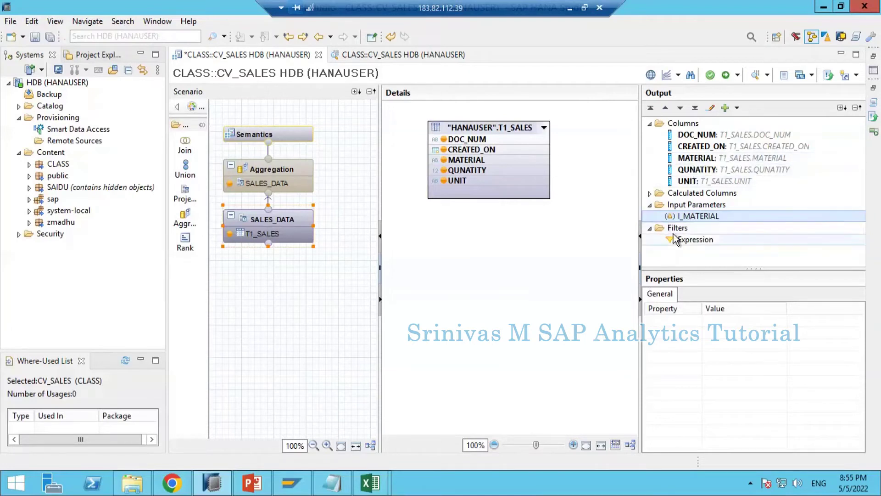
Apply an Equal filter to the MATERIAL column of SALES_DATA, using the input parameter I_MATERIAL ($$I_MATERIAL$$) as its value.
left_click(697, 217)
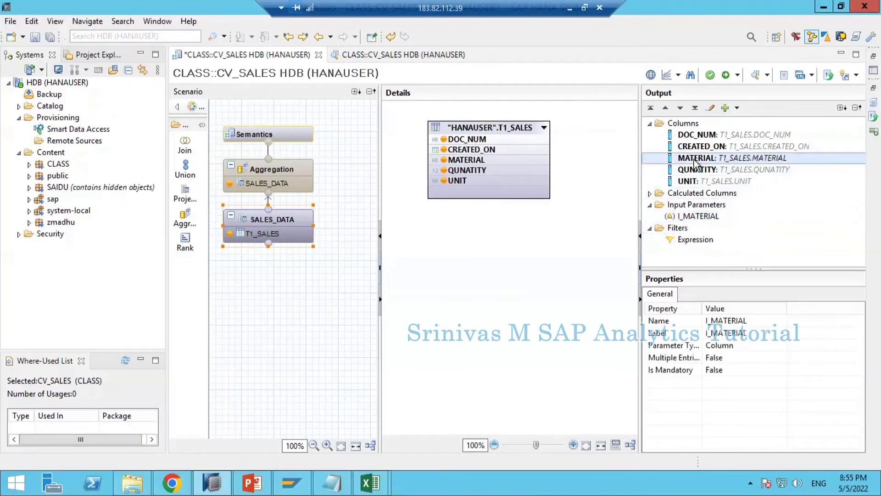
left_click(696, 163)
right_click(694, 160)
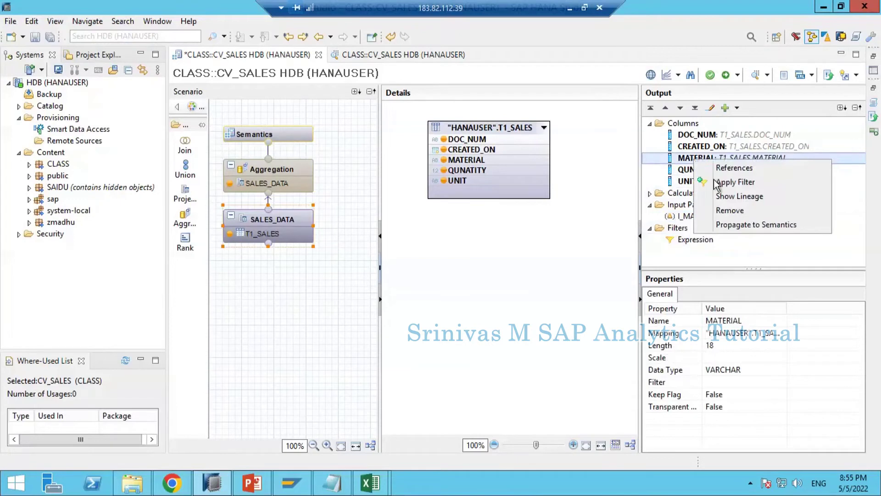
left_click(717, 183)
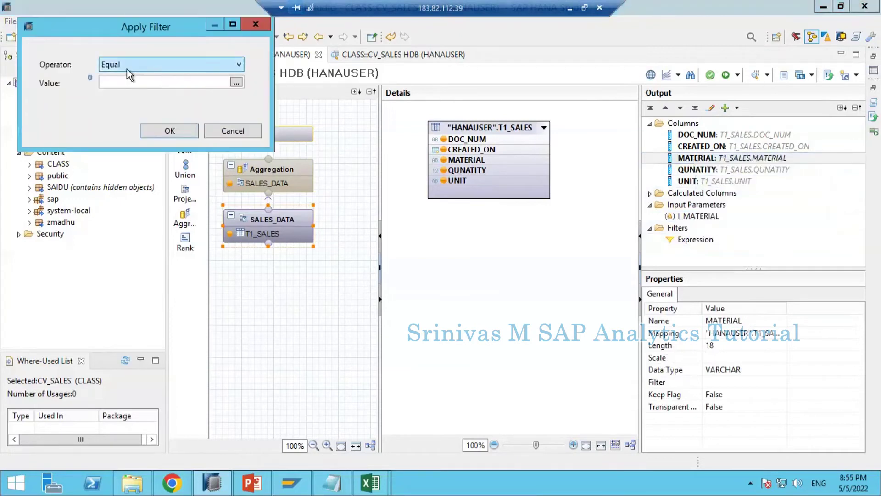
left_click(163, 83)
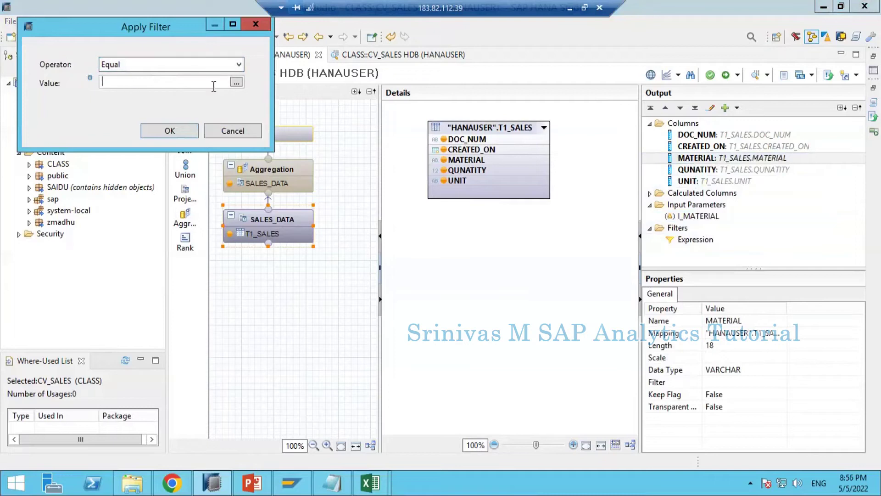
left_click(236, 83)
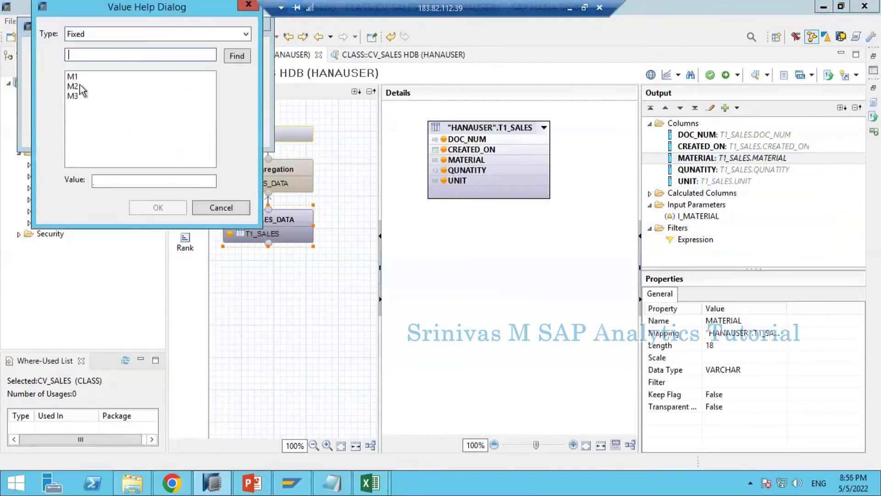
left_click(93, 38)
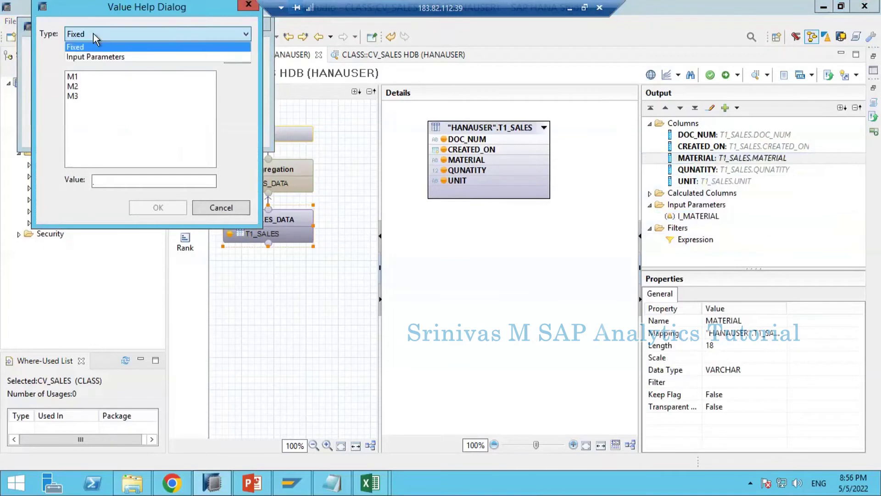
left_click(93, 57)
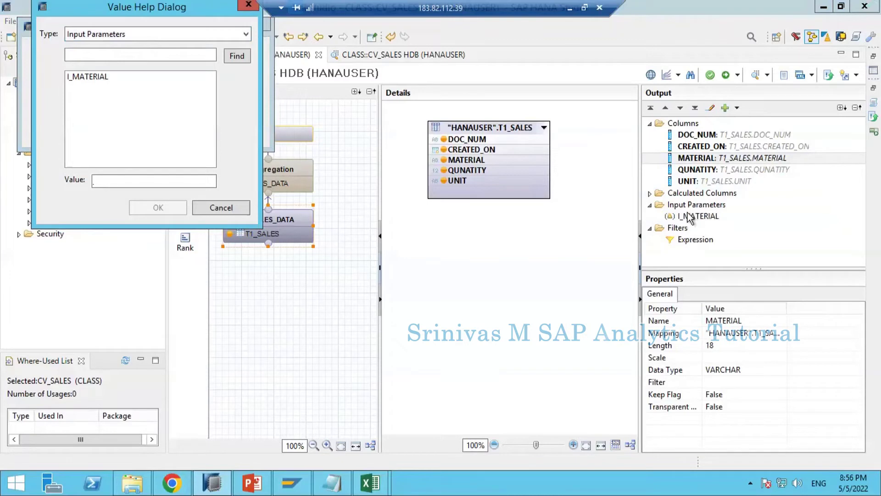
left_click(85, 79)
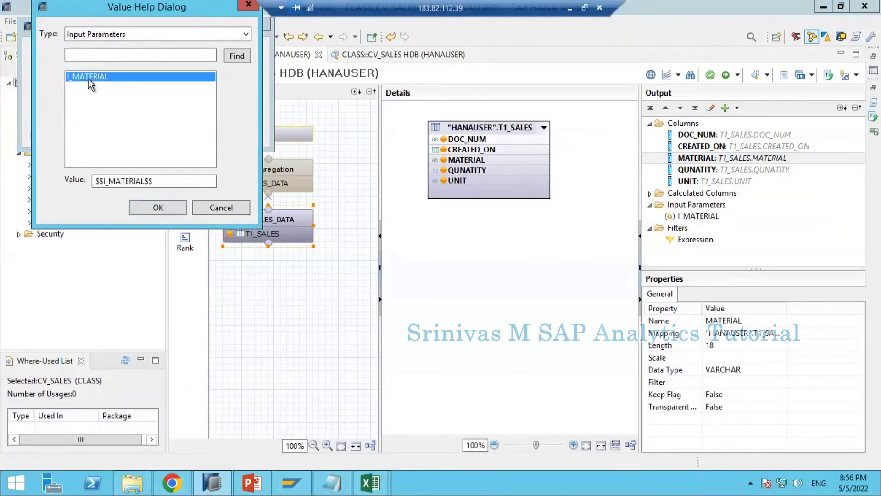
left_click(157, 209)
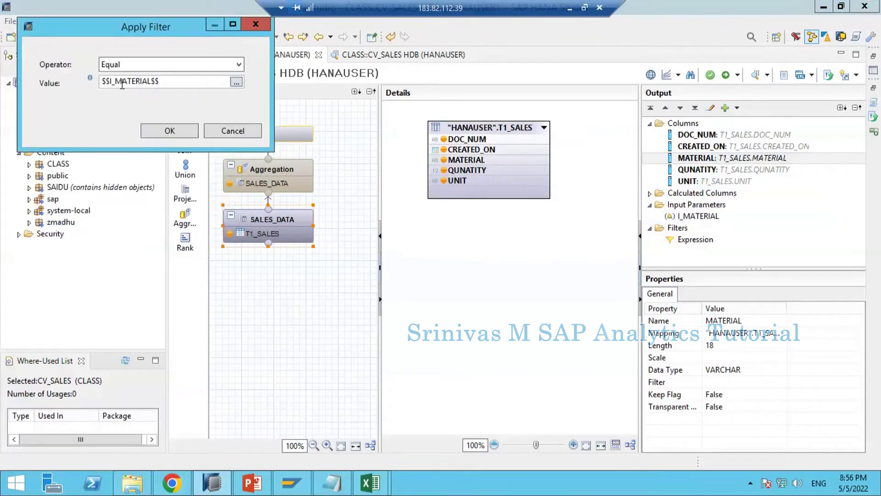
left_click(158, 134)
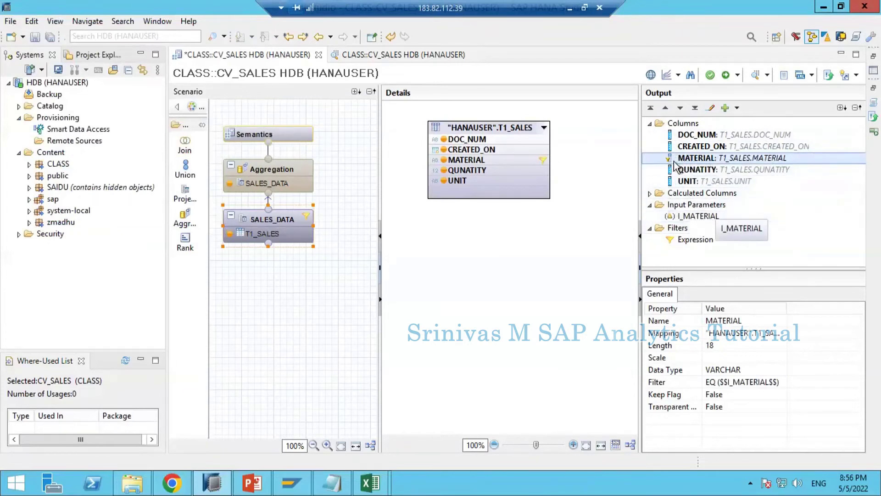
Review the filter expression of SALES_DATA without changing it, and save and activate CV_SALES.
left_click(684, 242)
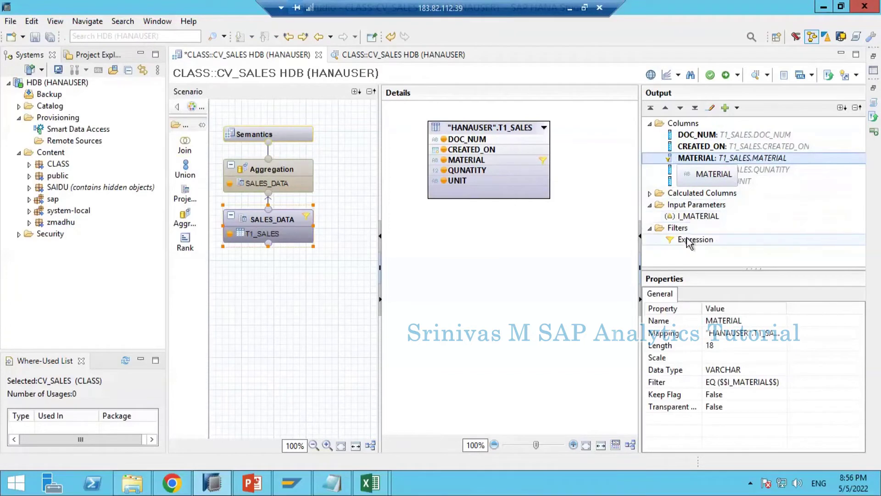
double_click(685, 240)
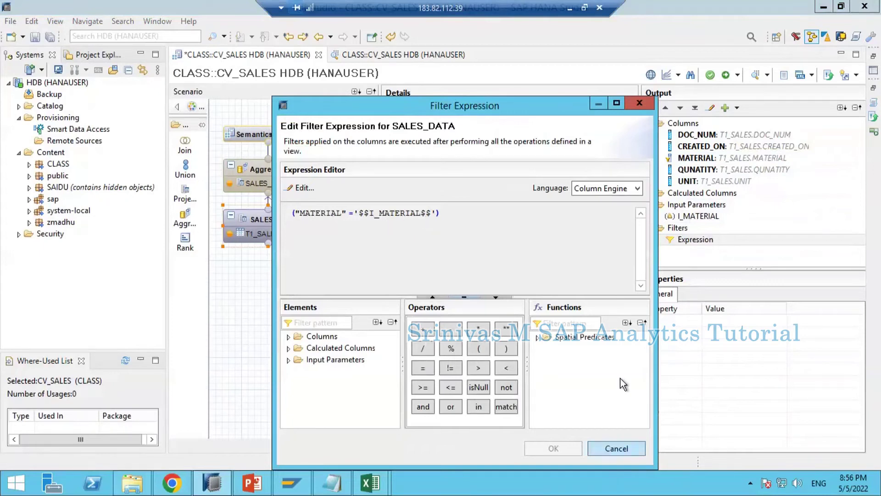
key("Escape")
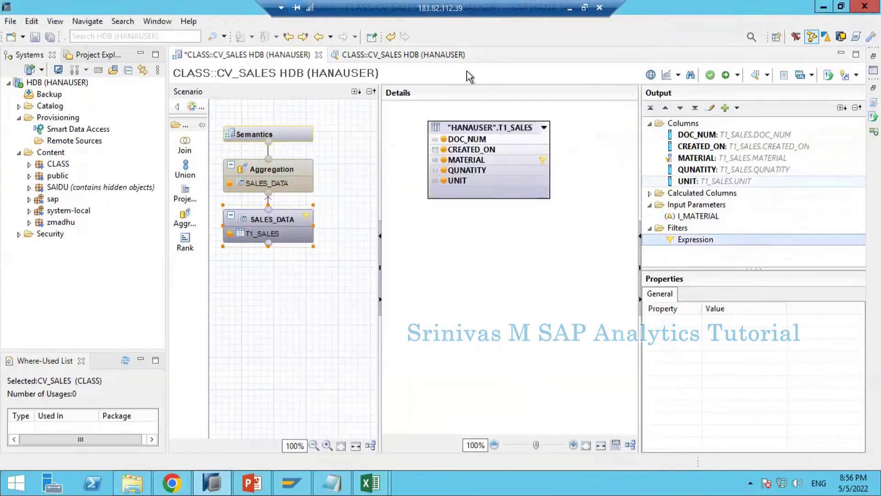
left_click(724, 76)
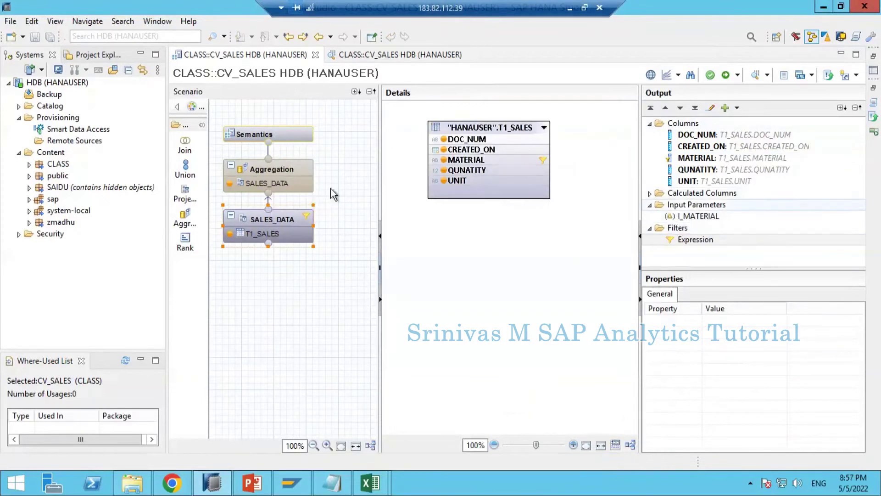
Check where I_MATERIAL is listed in the Aggregation node and among the Semantics parameters and variables, and return to the SALES_DATA node.
left_click(292, 163)
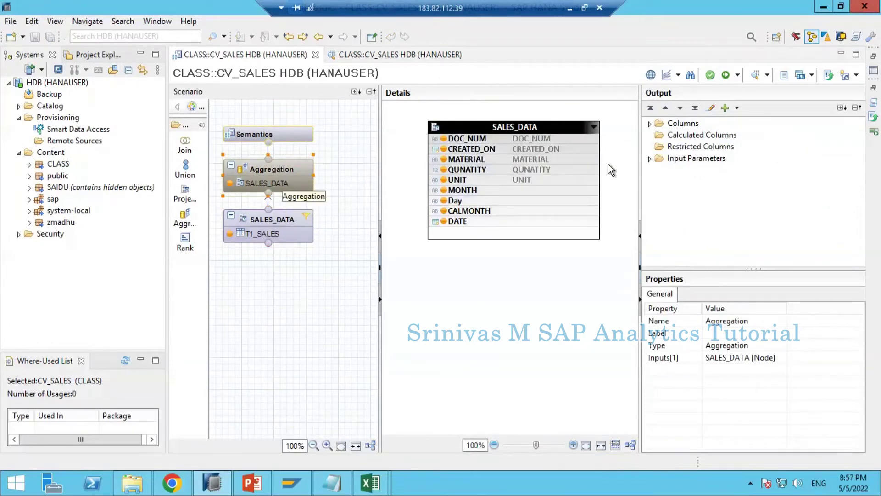
left_click(649, 159)
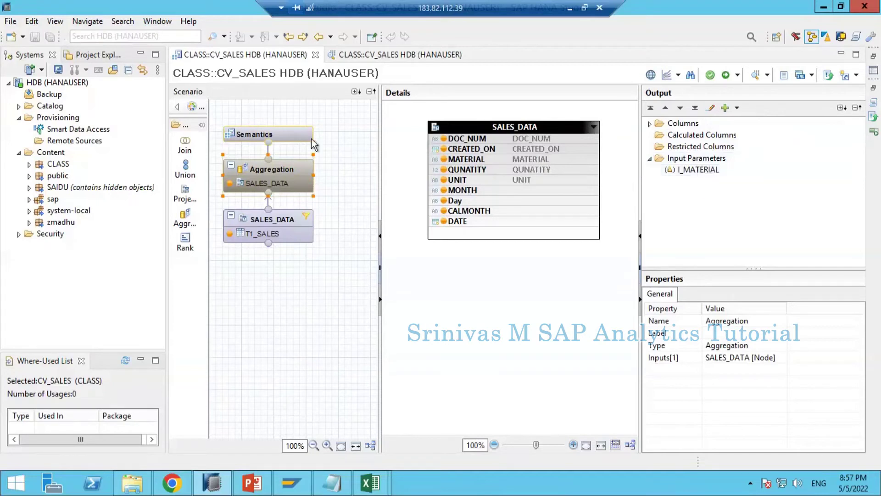
left_click(279, 132)
left_click(479, 168)
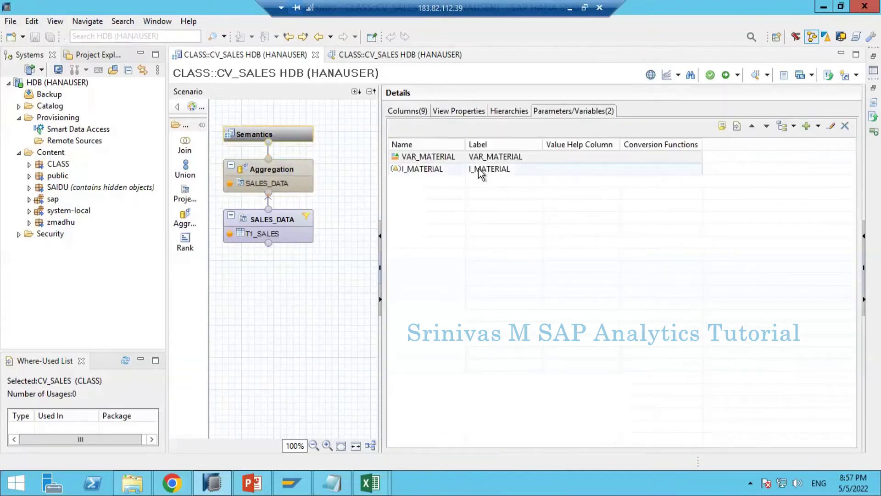
left_click(272, 224)
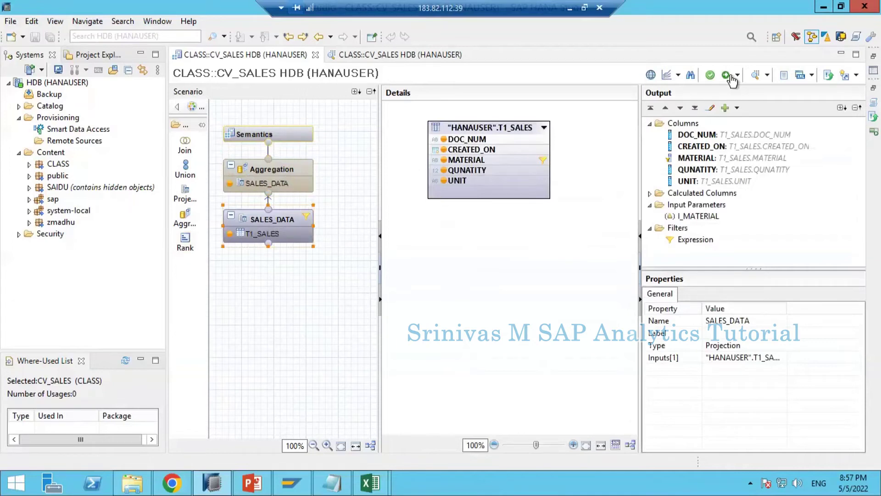
Open the data preview of CV_SALES to check its variable and input parameter prompts, and cancel it.
left_click(754, 78)
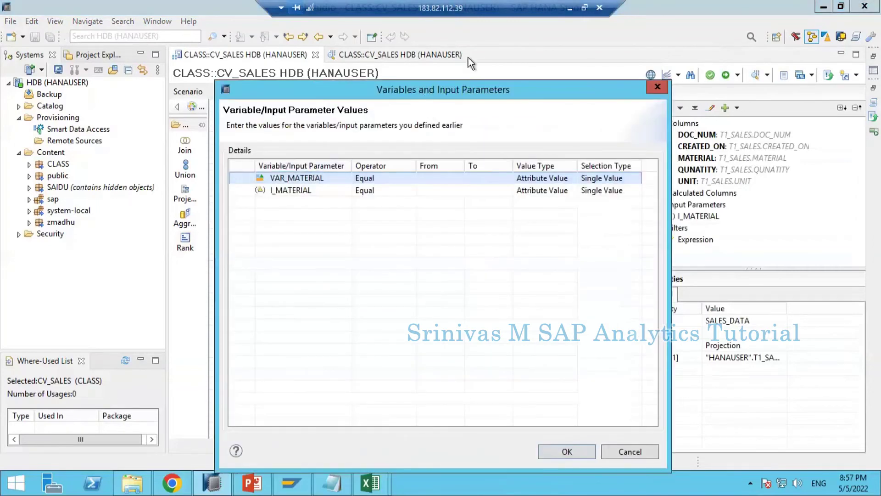
left_click_drag(422, 95, 468, 57)
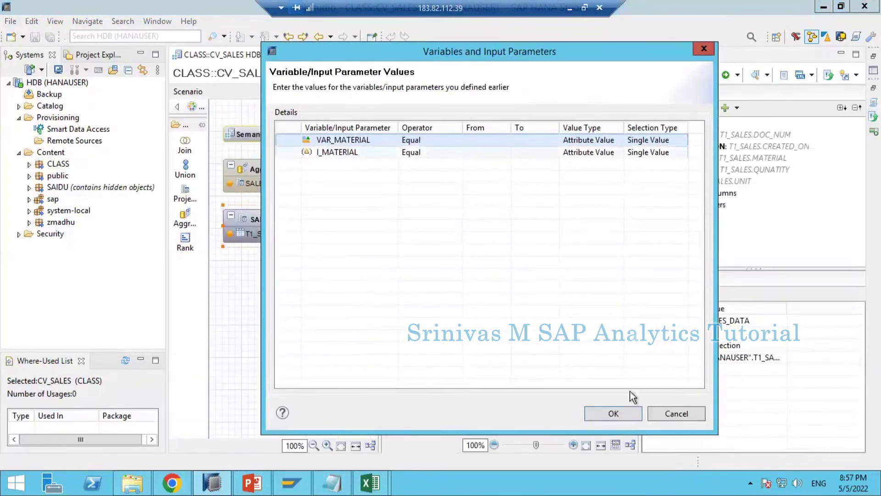
left_click(659, 413)
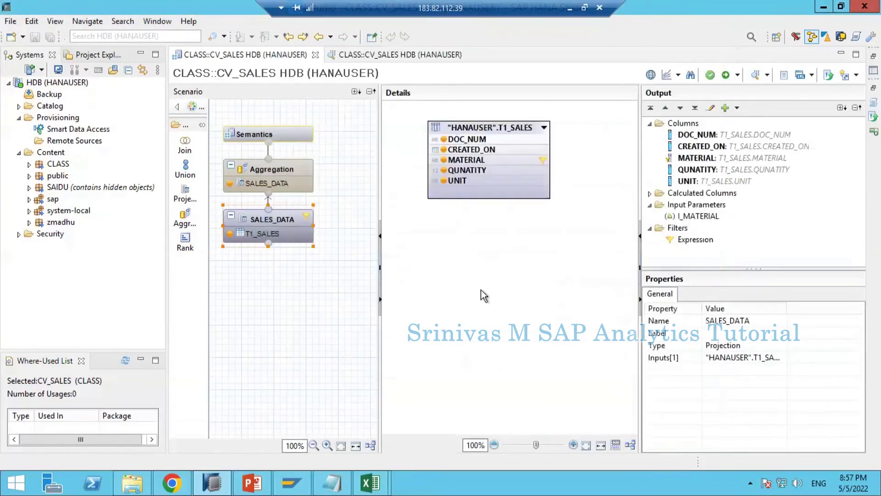
Remove the variable VAR_MATERIAL together with its references from the Semantics node, and activate CV_SALES.
left_click(293, 133)
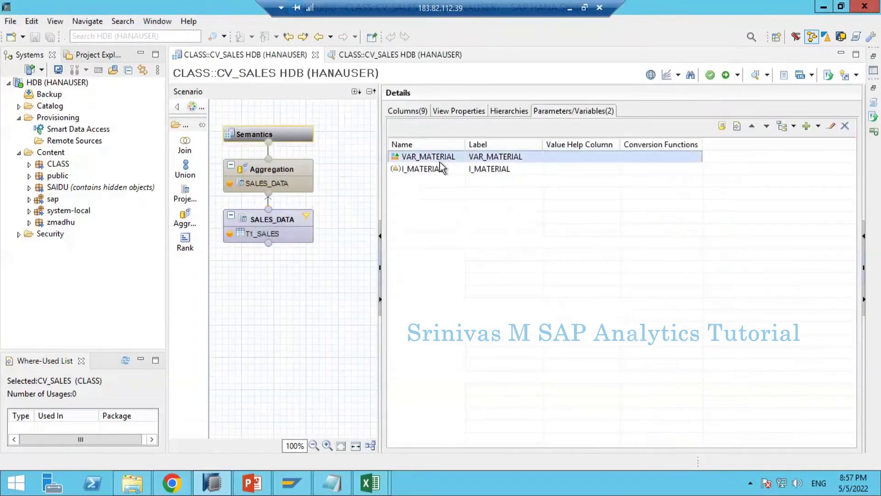
left_click(455, 162)
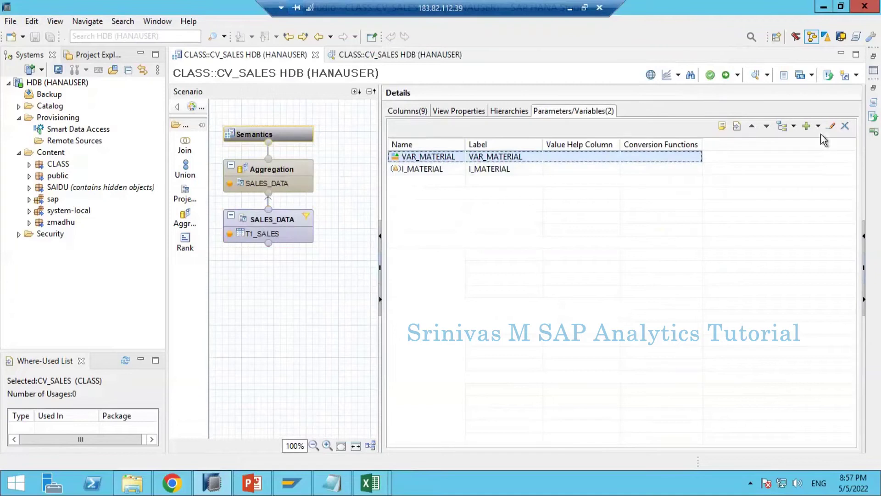
left_click(845, 129)
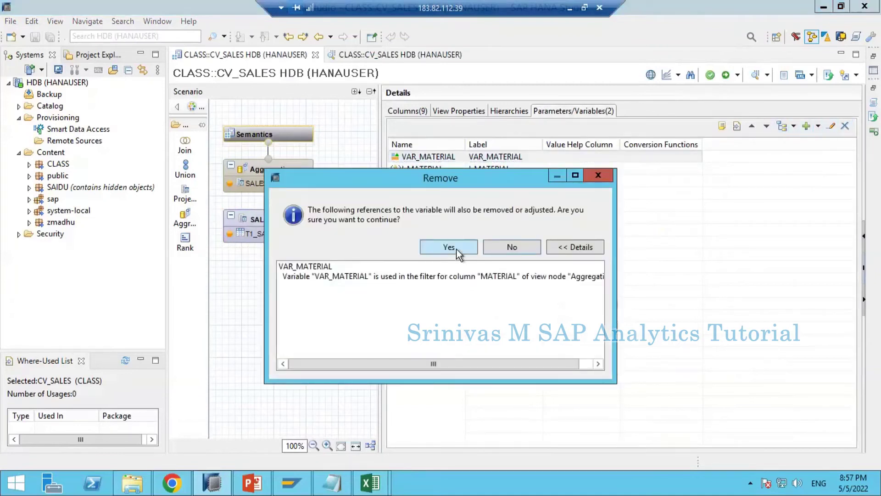
left_click(449, 247)
left_click(493, 248)
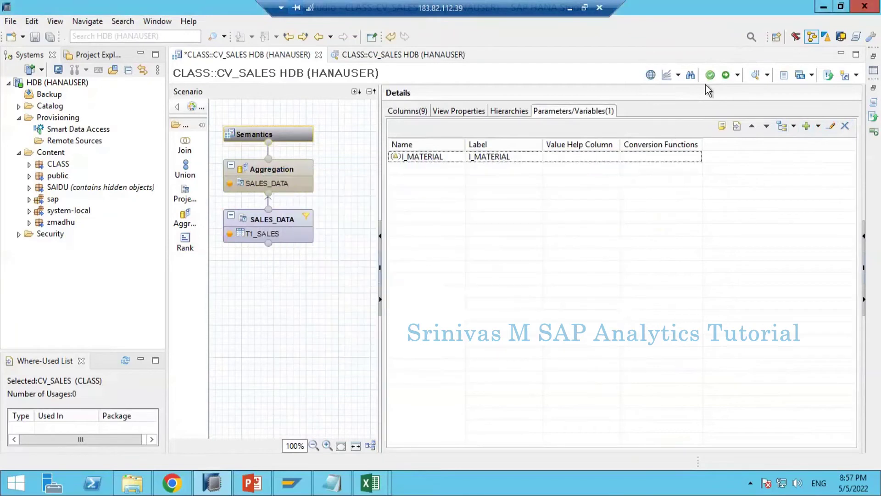
left_click(724, 75)
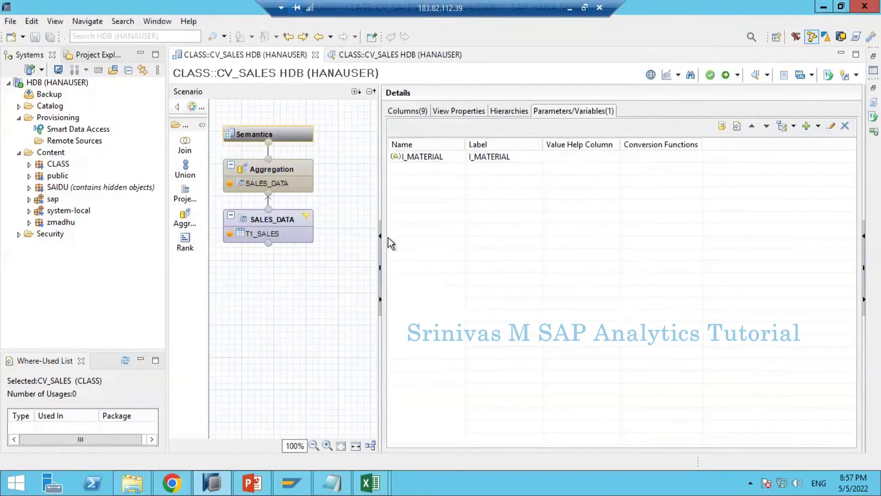
Preview the raw data of CV_SALES with the input parameter I_MATERIAL set to M1.
left_click(756, 76)
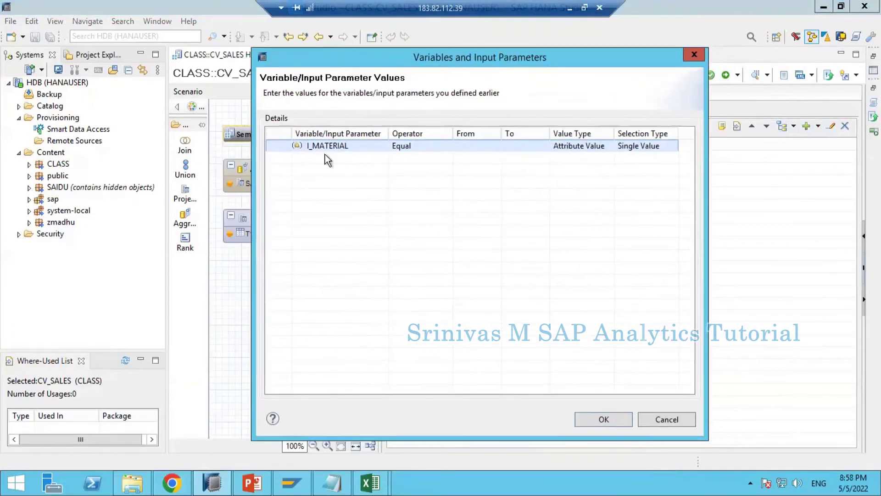
left_click(473, 148)
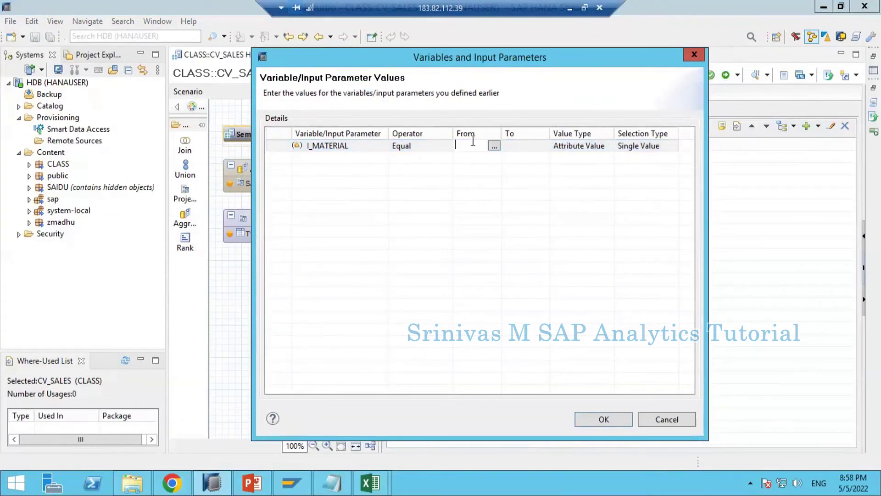
type("M1")
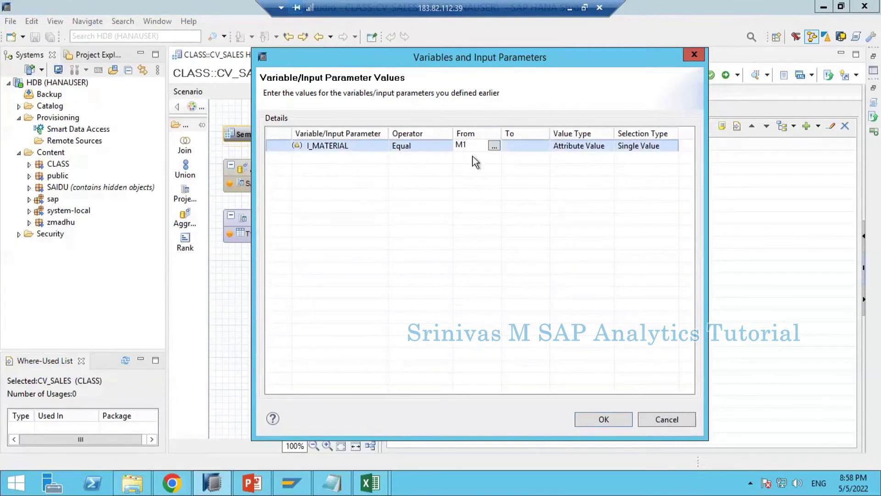
left_click(604, 422)
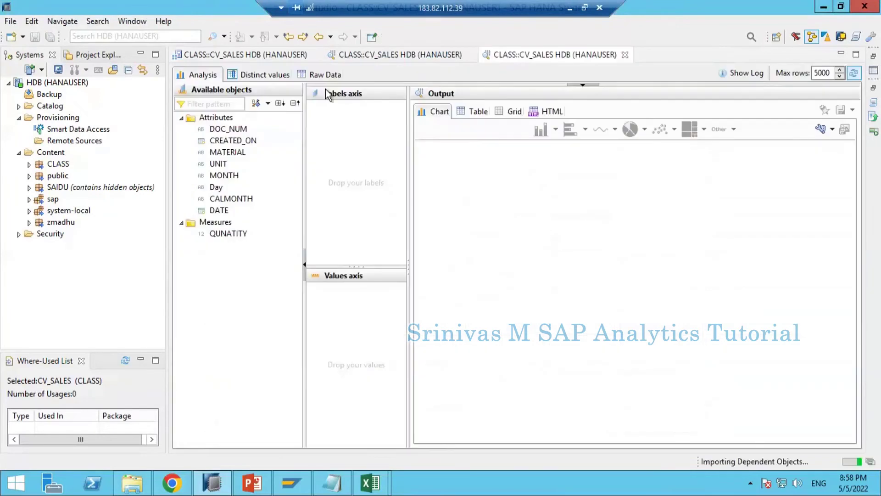
left_click(321, 76)
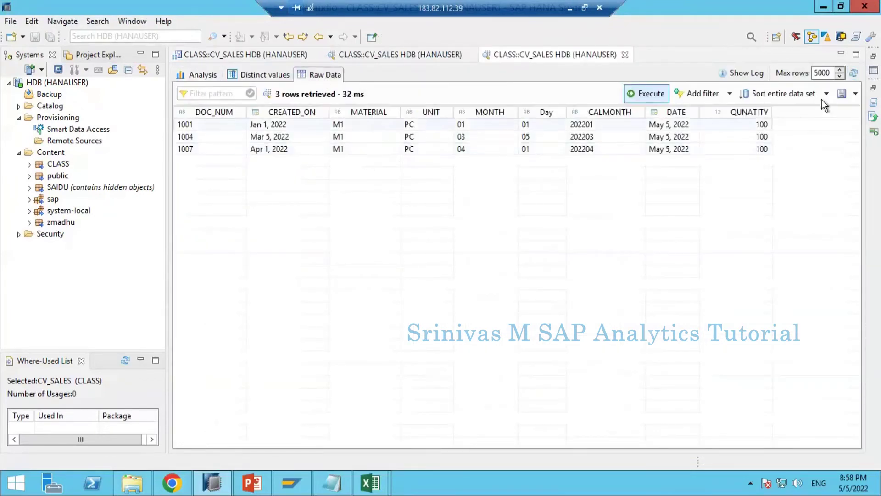
Refresh the raw data preview with I_MATERIAL left empty, and return to the CV_SALES model.
left_click(853, 74)
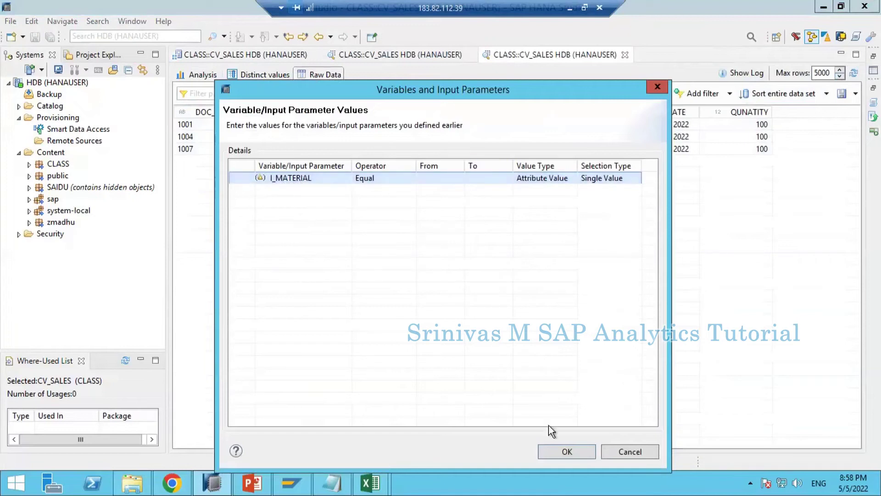
left_click(559, 452)
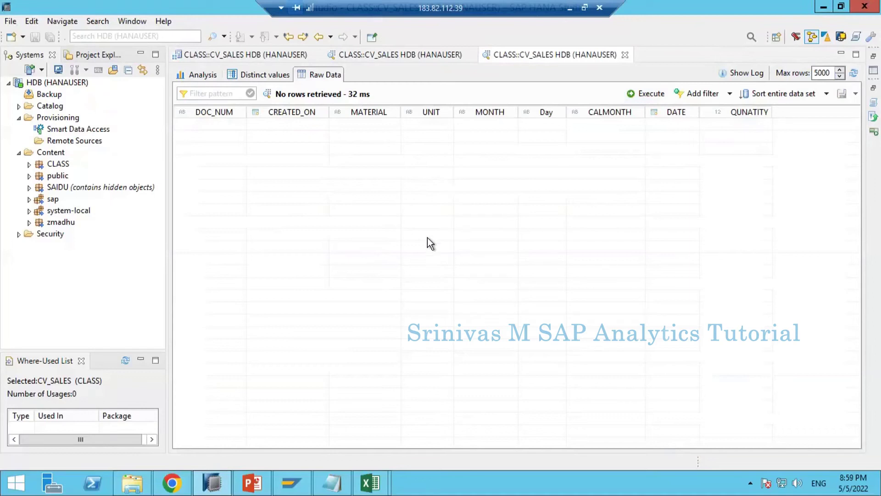
left_click(276, 57)
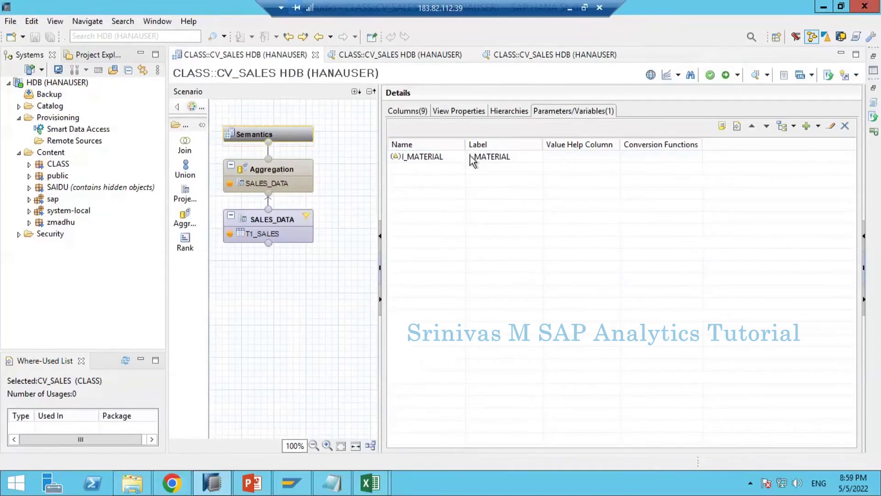
Review the filter on the MATERIAL column of SALES_DATA and its operator, keeping Equal with $$I_MATERIAL$$.
left_click(448, 157)
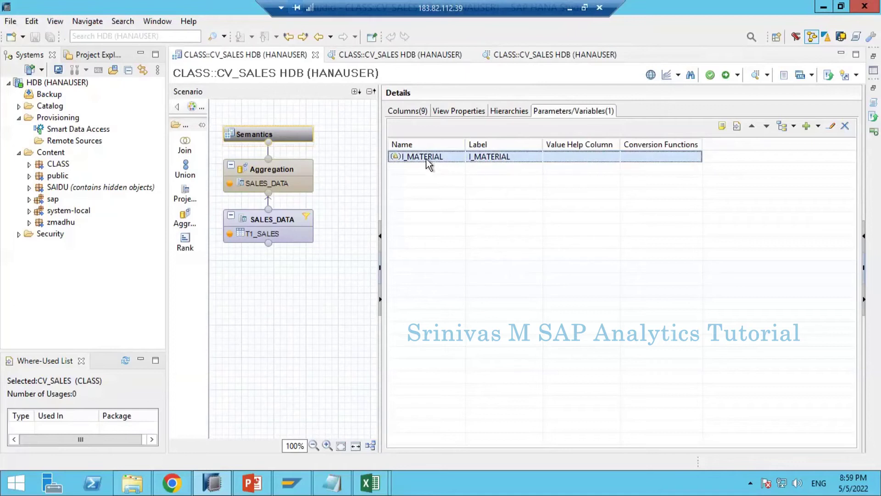
left_click(289, 222)
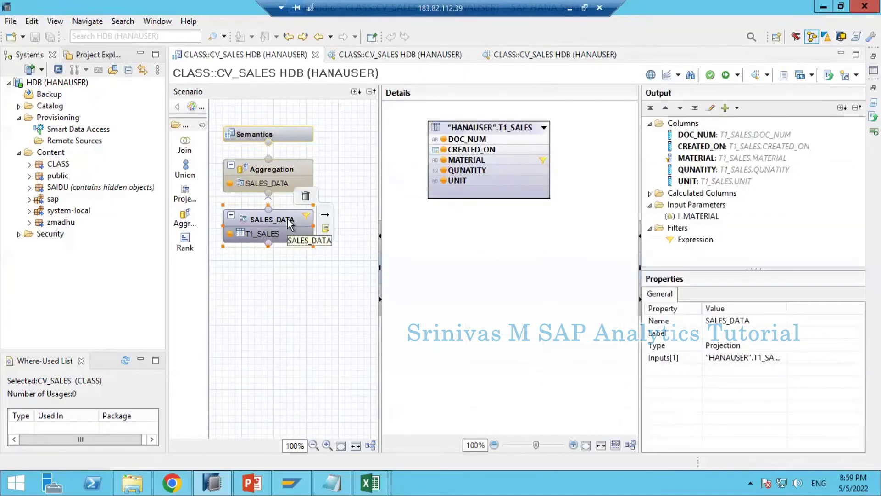
left_click(686, 162)
right_click(685, 160)
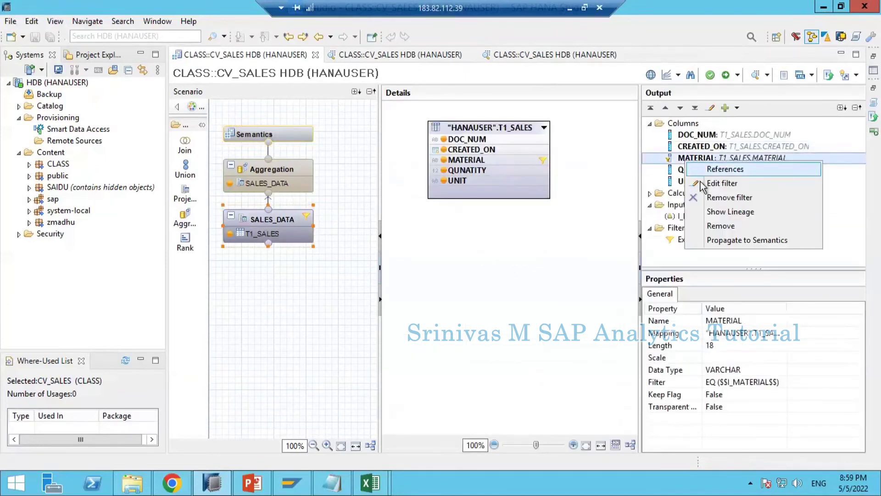
left_click(687, 183)
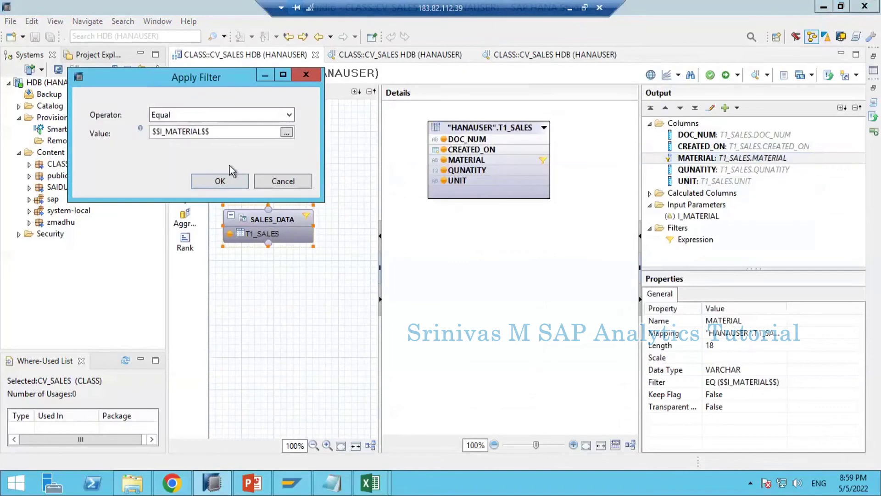
left_click(195, 116)
left_click(243, 114)
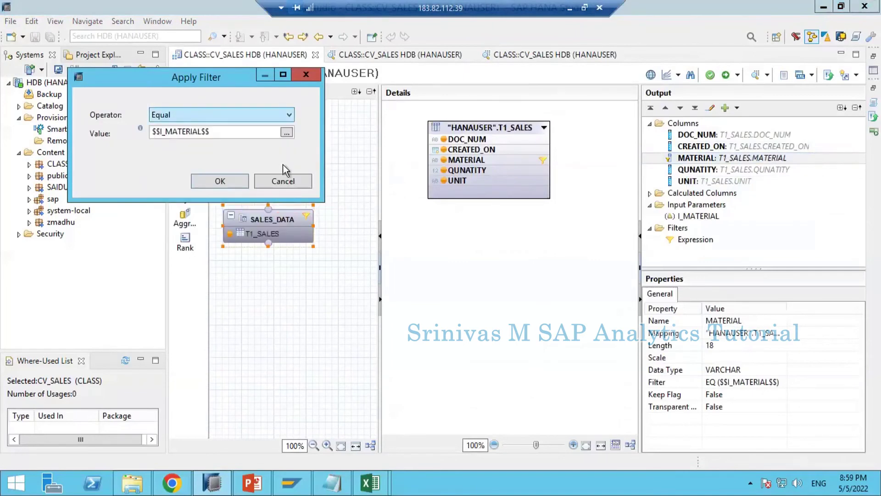
key("Return")
Examine the definition of the input parameter I_MATERIAL and the references of the MATERIAL column in SALES_DATA.
double_click(695, 216)
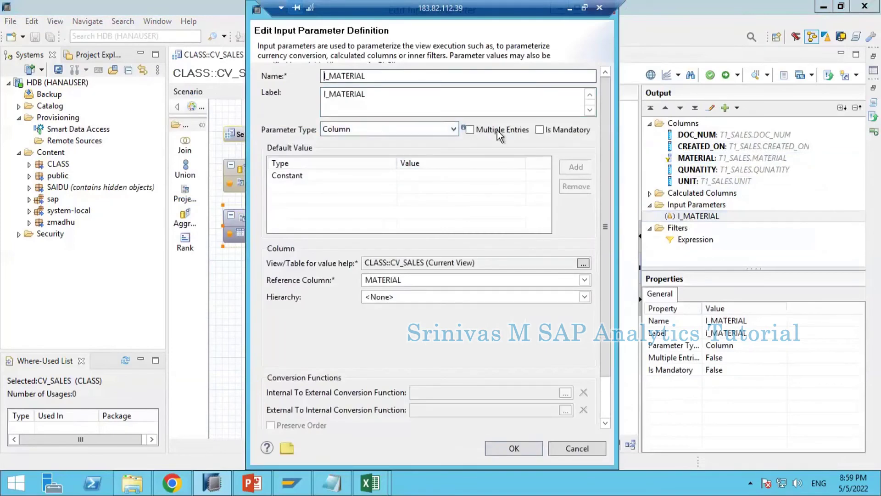
left_click(576, 448)
left_click(700, 159)
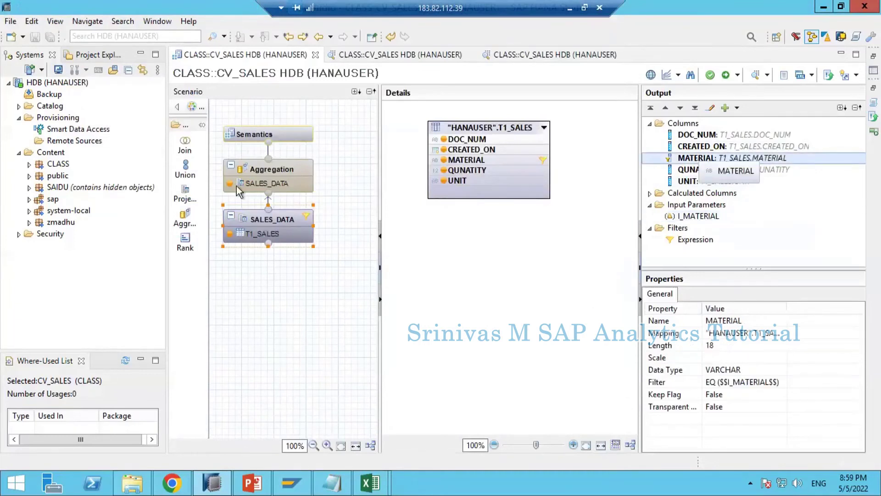
right_click(691, 158)
left_click(729, 162)
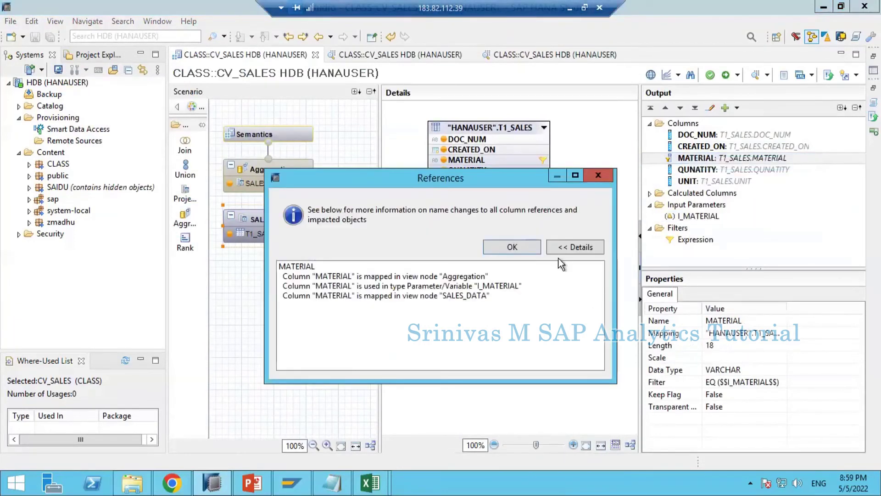
left_click(598, 177)
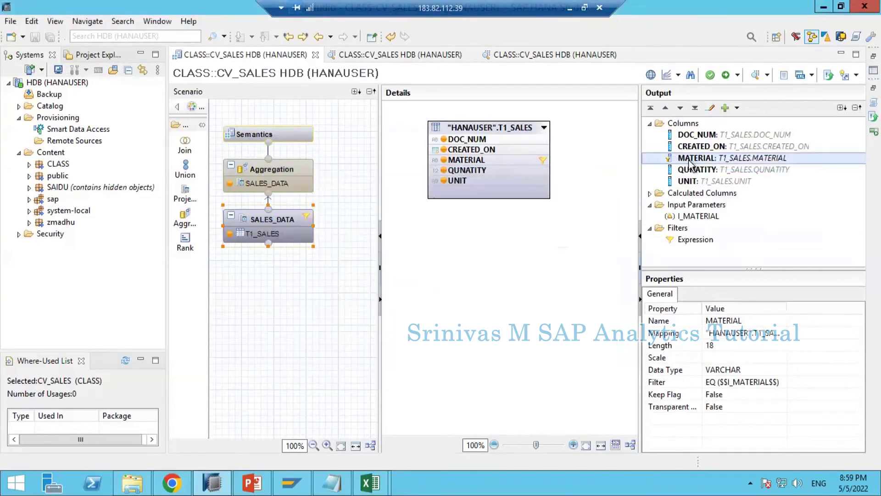
right_click(691, 159)
left_click(710, 184)
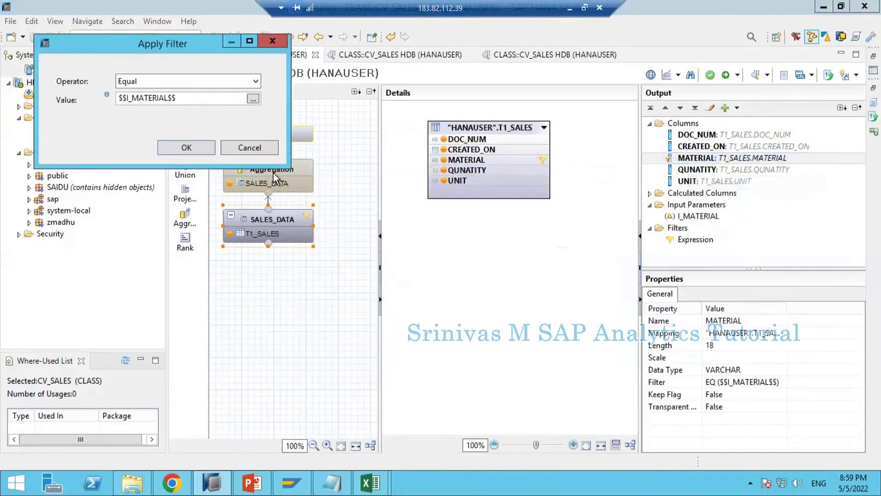
left_click(207, 86)
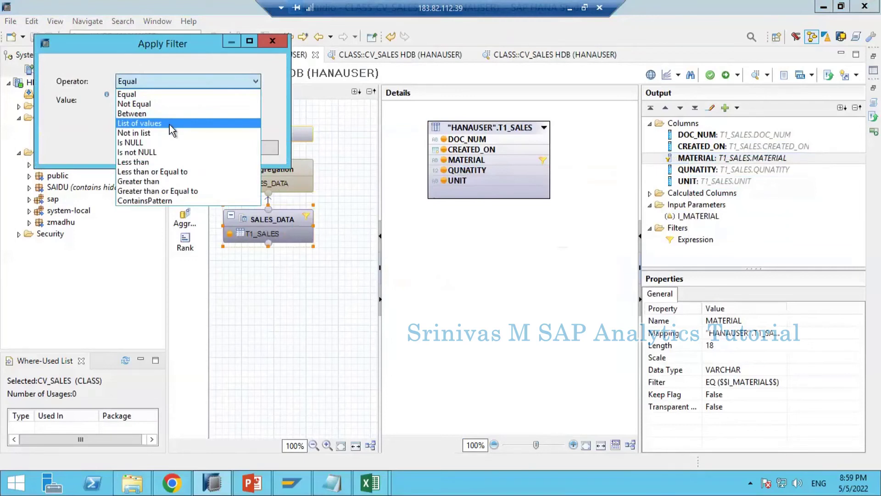
left_click(169, 125)
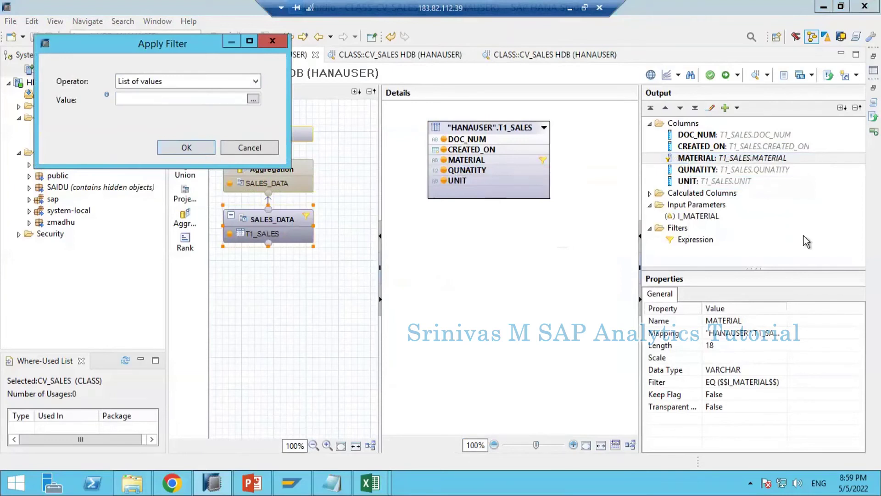
left_click(239, 151)
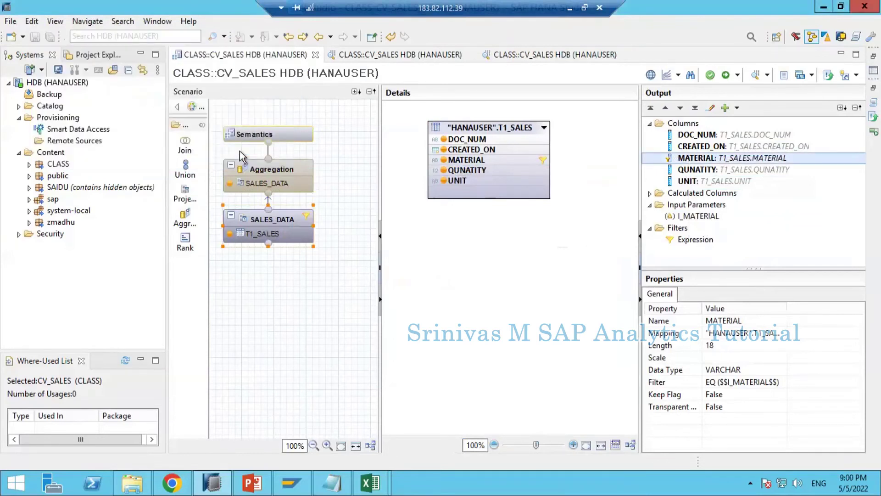
Allow multiple entries for the input parameter I_MATERIAL.
left_click(676, 217)
double_click(675, 217)
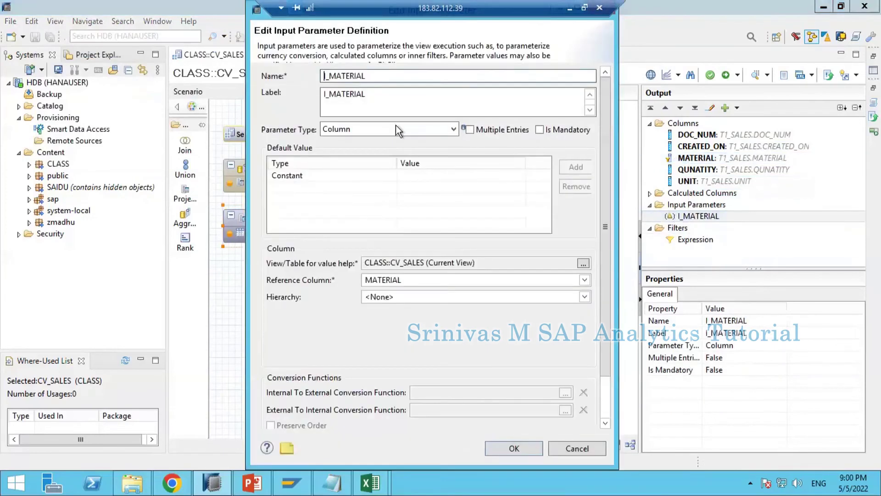
left_click(471, 130)
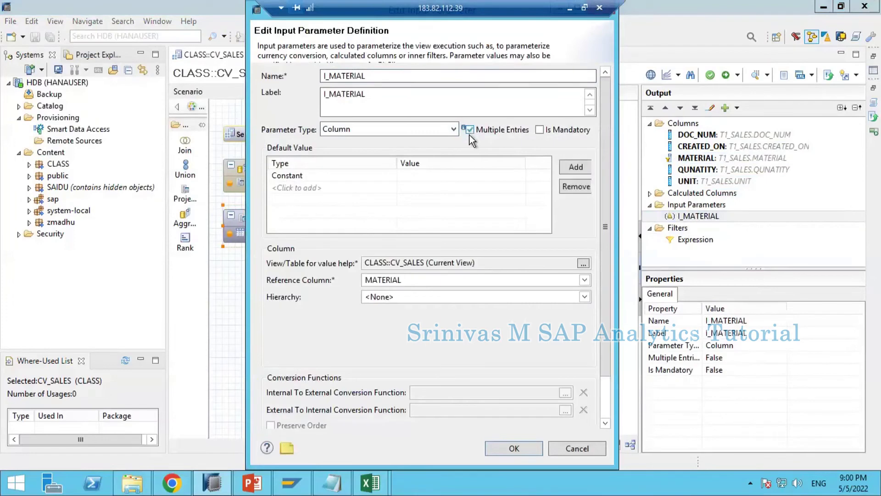
left_click(509, 448)
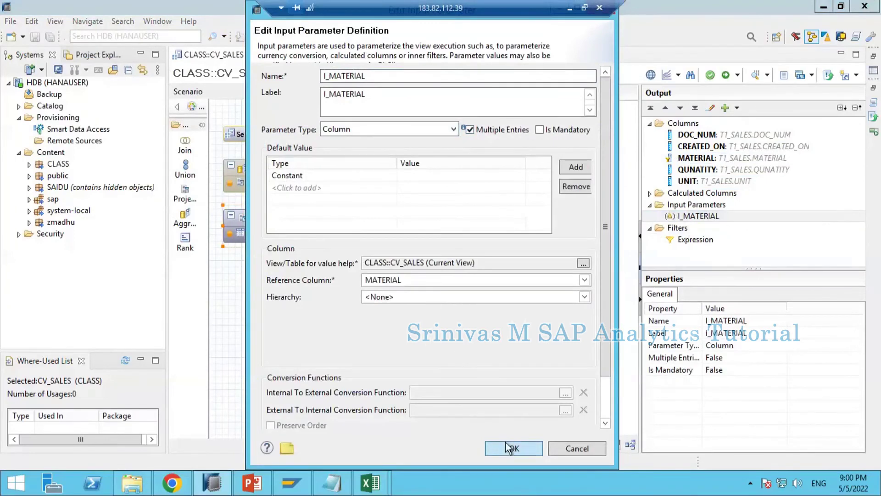
Change the MATERIAL column's filter in SALES_DATA to the List of values operator with the input parameter I_MATERIAL as its value.
left_click(693, 158)
right_click(692, 157)
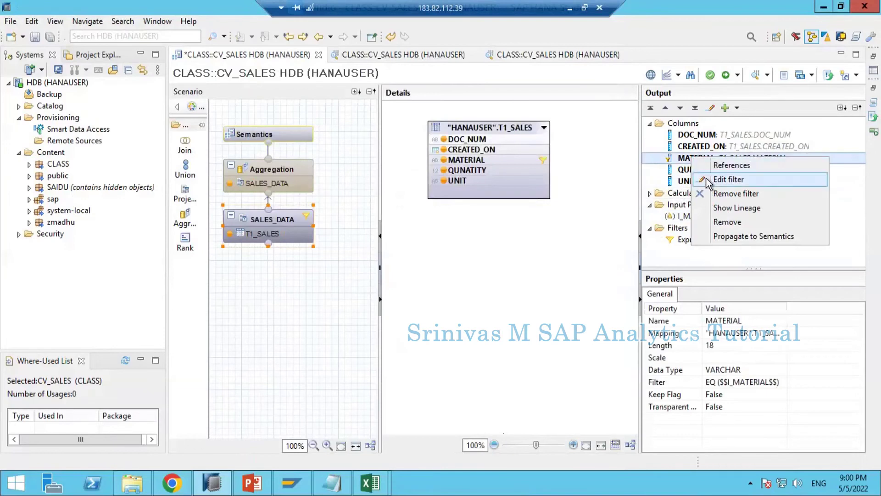
left_click(709, 179)
left_click(195, 115)
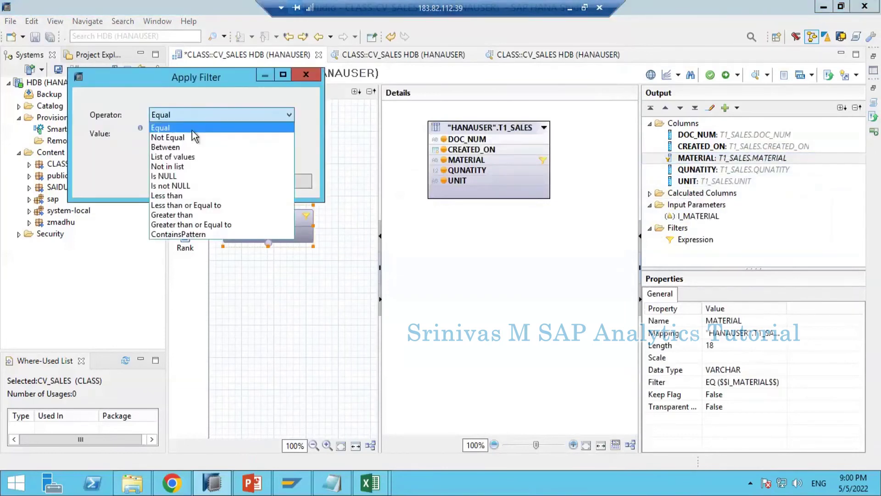
left_click(189, 157)
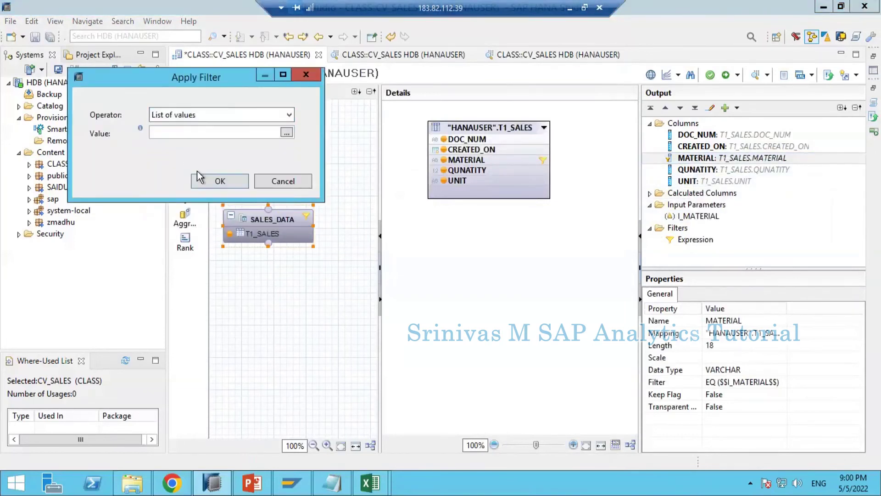
left_click(286, 132)
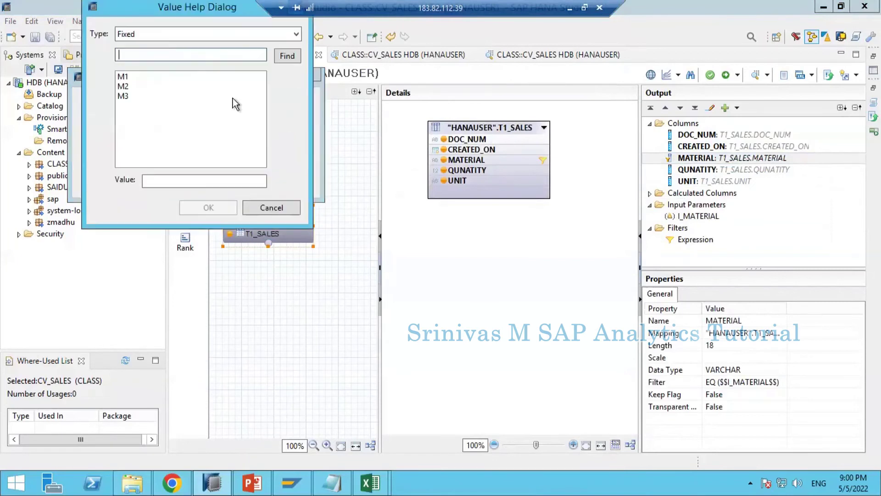
left_click(196, 31)
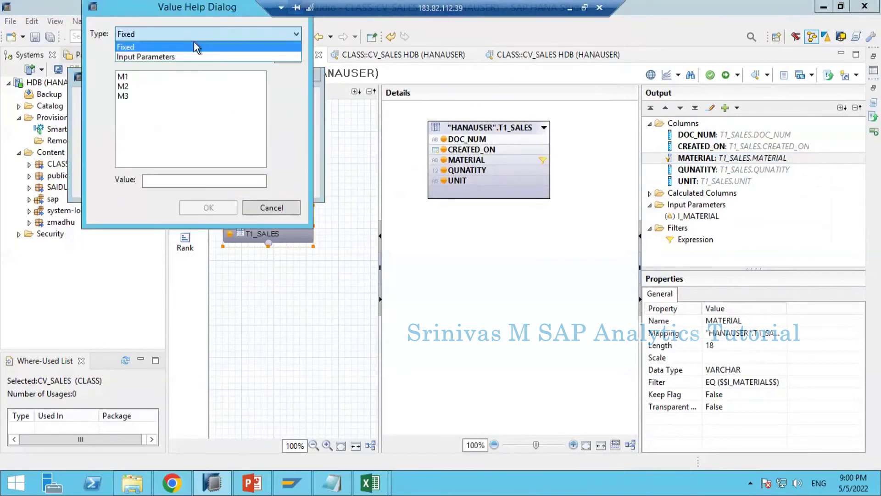
left_click(163, 58)
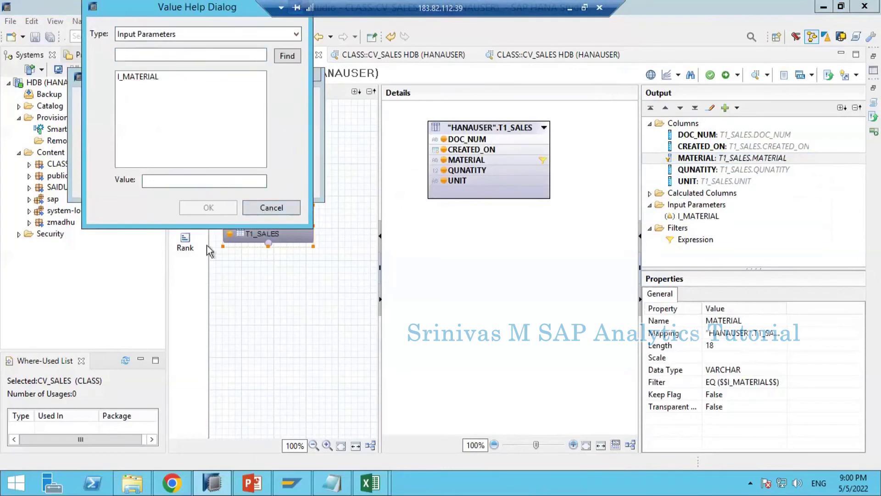
left_click(141, 78)
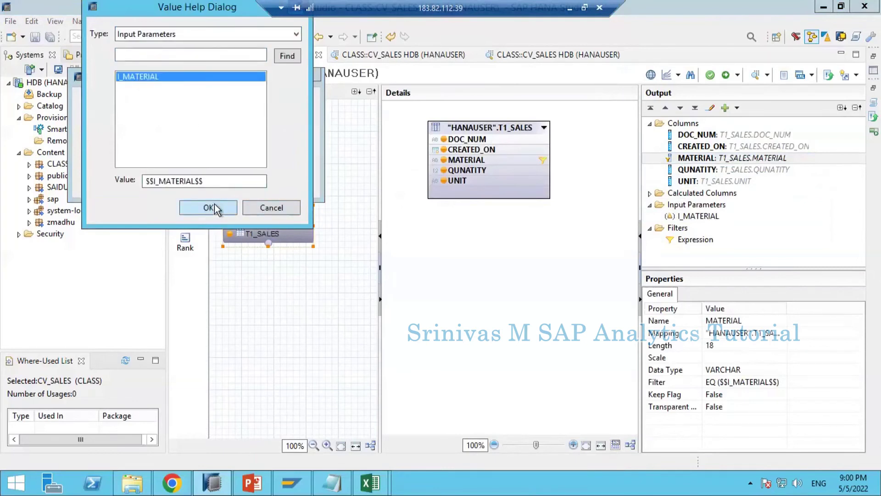
left_click(213, 204)
left_click(222, 179)
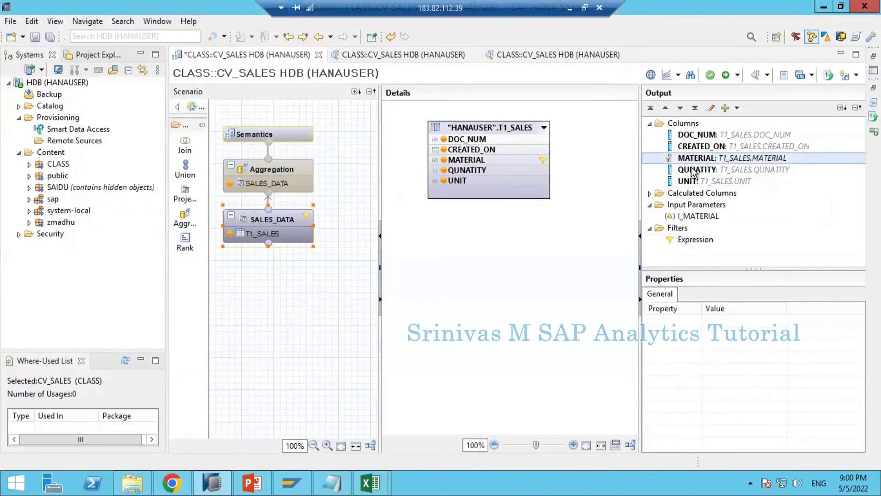
Review the definition of I_MATERIAL and the filter expression of SALES_DATA, leaving the expression as it is.
left_click(688, 218)
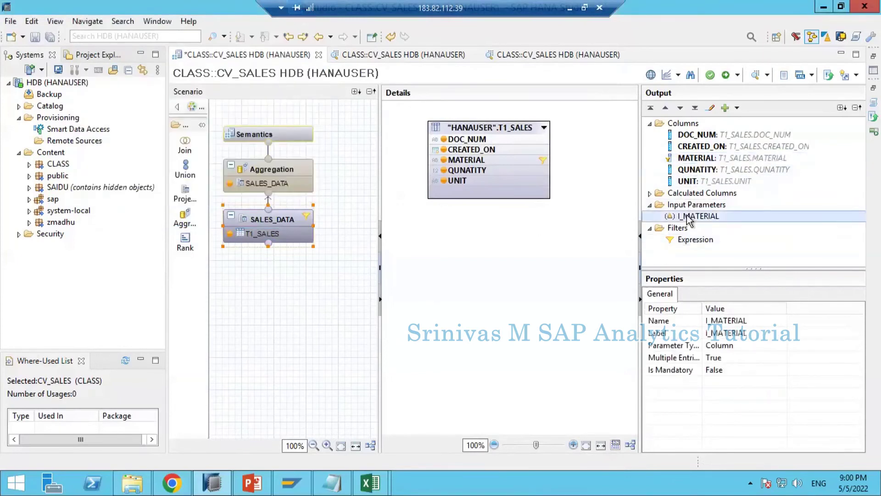
double_click(688, 218)
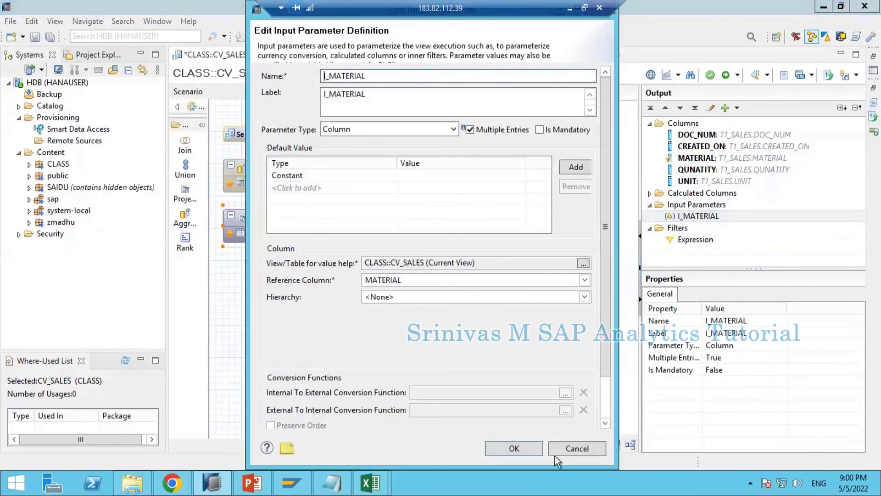
left_click(514, 448)
left_click(689, 240)
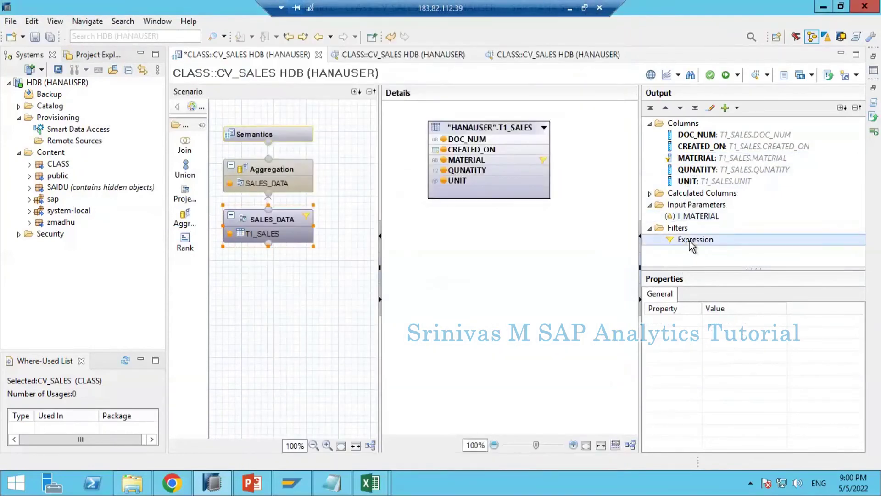
double_click(689, 240)
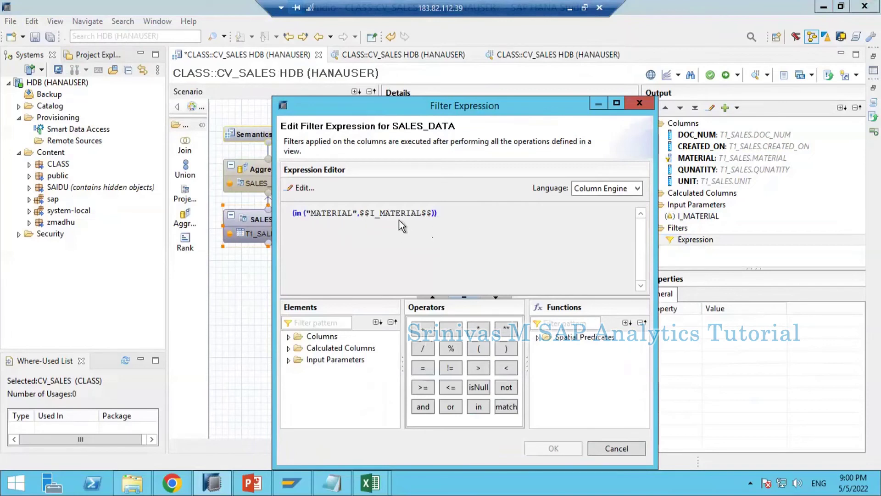
left_click(608, 447)
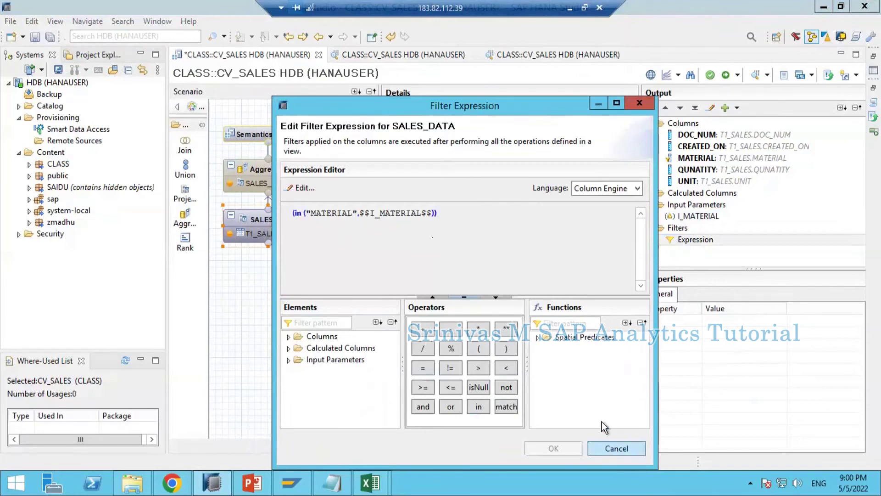
Activate CV_SALES and refresh its raw data preview with two I_MATERIAL entries, M1 and M2.
left_click(725, 74)
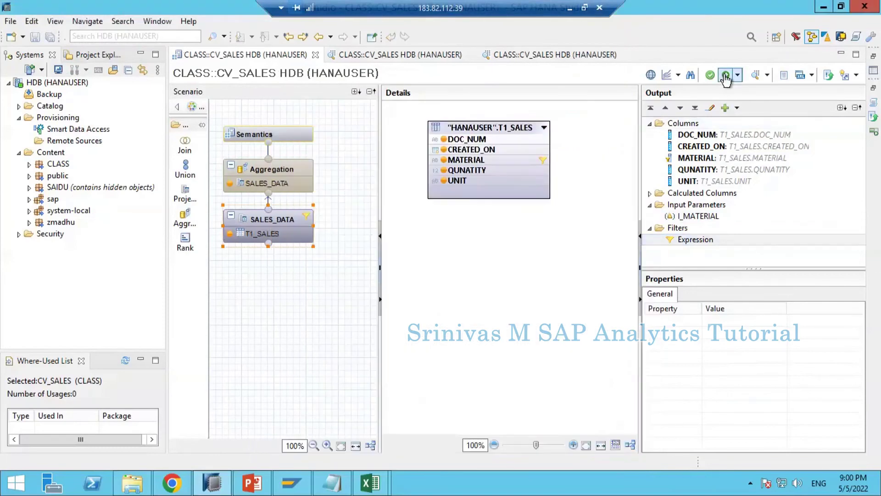
left_click(585, 57)
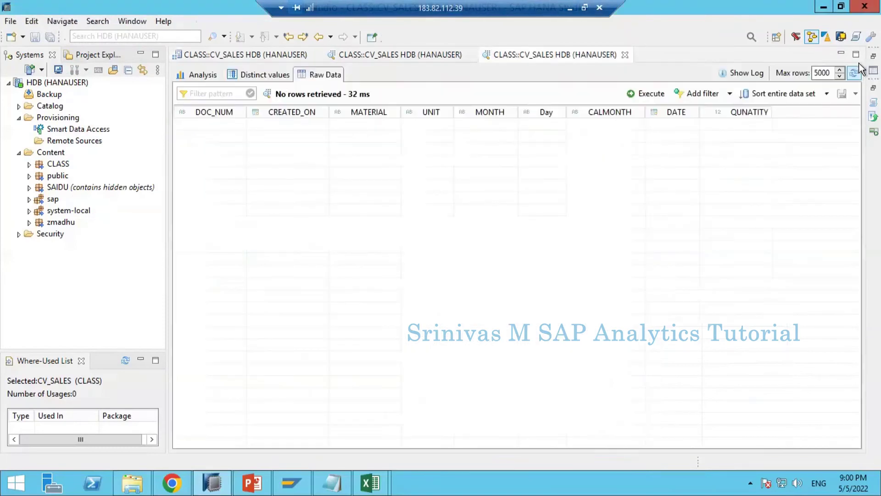
left_click(853, 73)
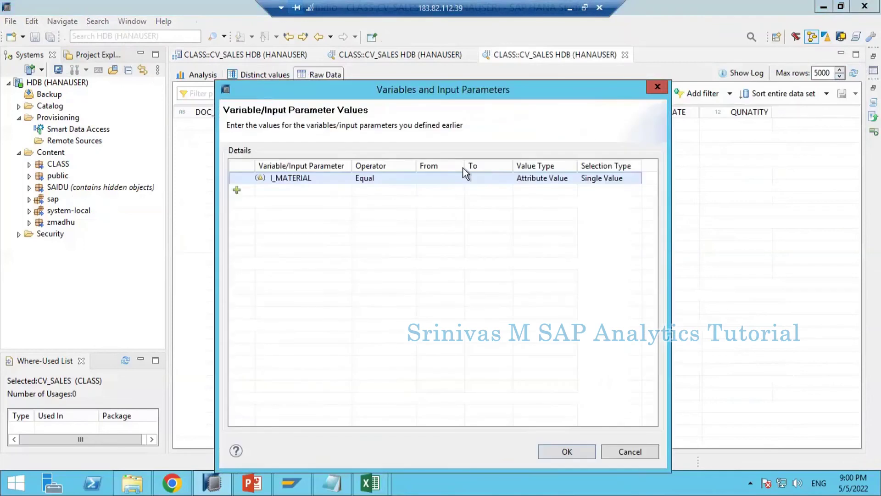
left_click(438, 180)
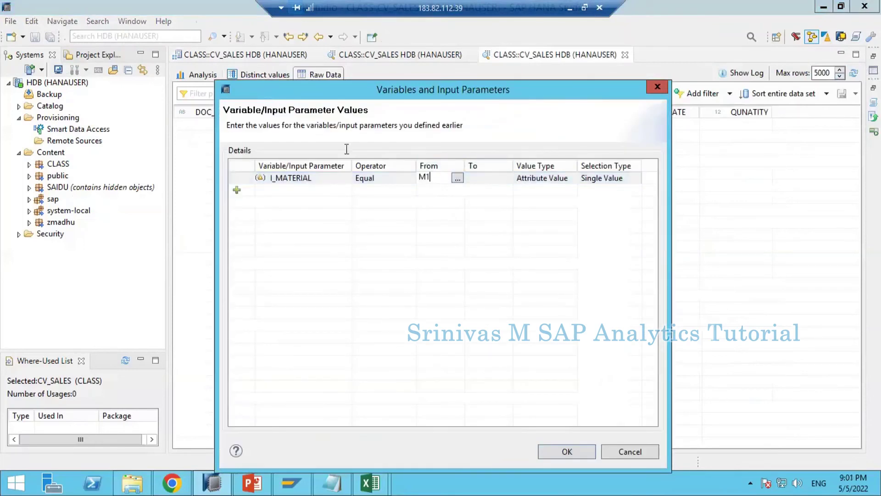
left_click(236, 190)
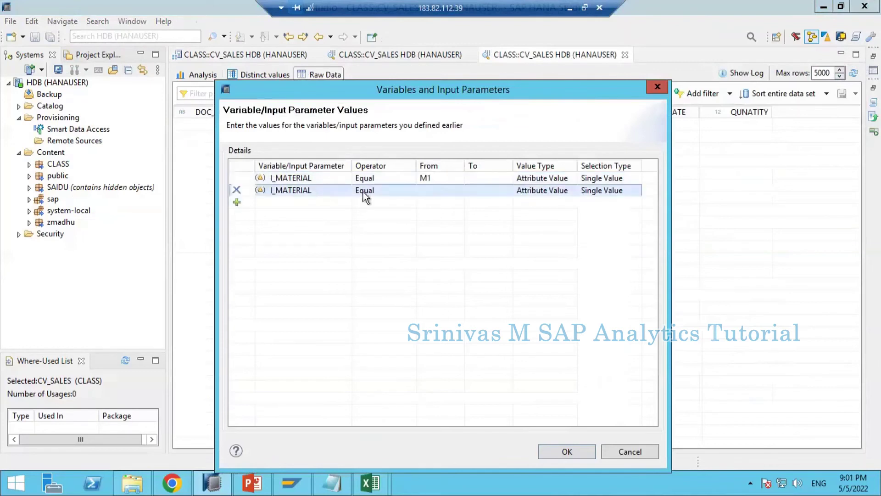
left_click(430, 191)
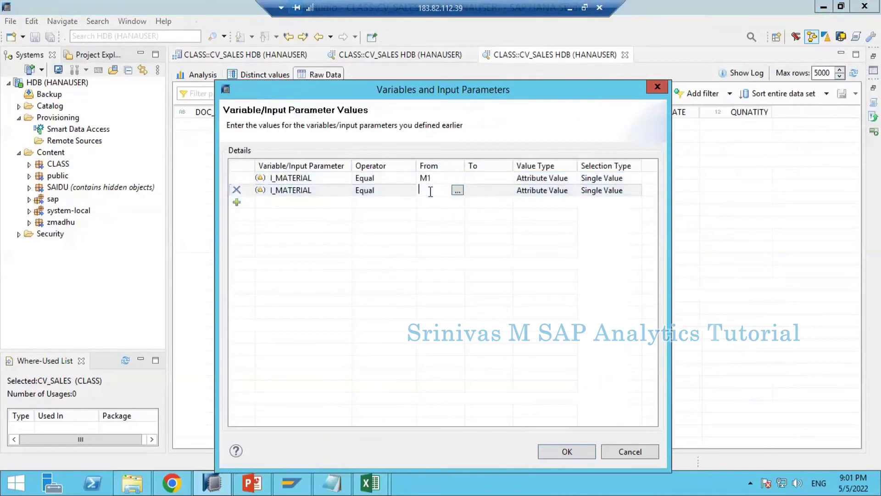
left_click(557, 450)
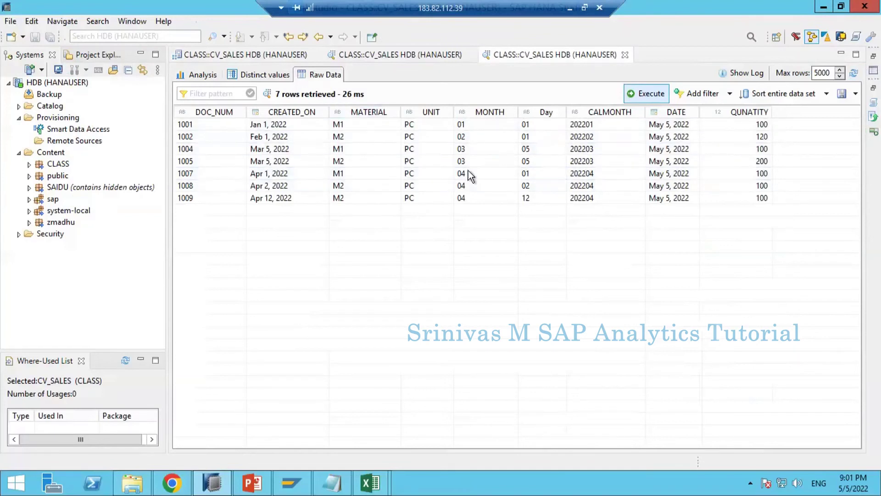
Copy the generated SQL statement of the latest query from the data preview's log, and close the log.
left_click(741, 73)
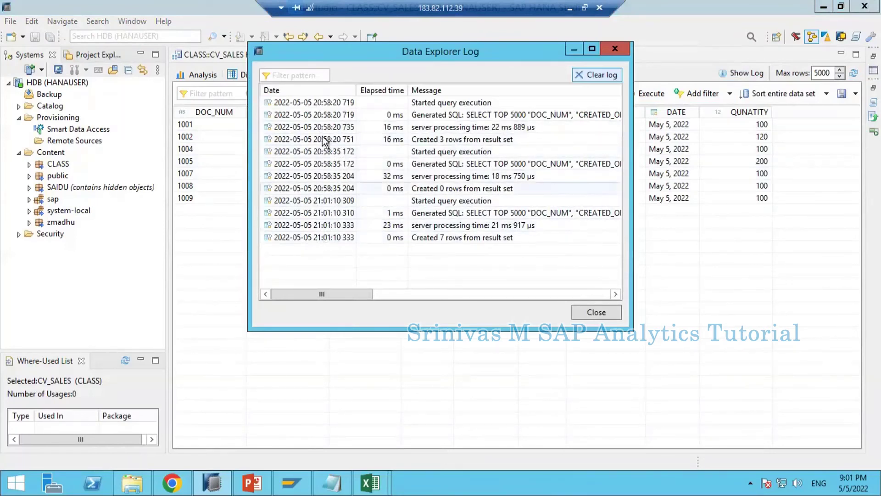
left_click(310, 238)
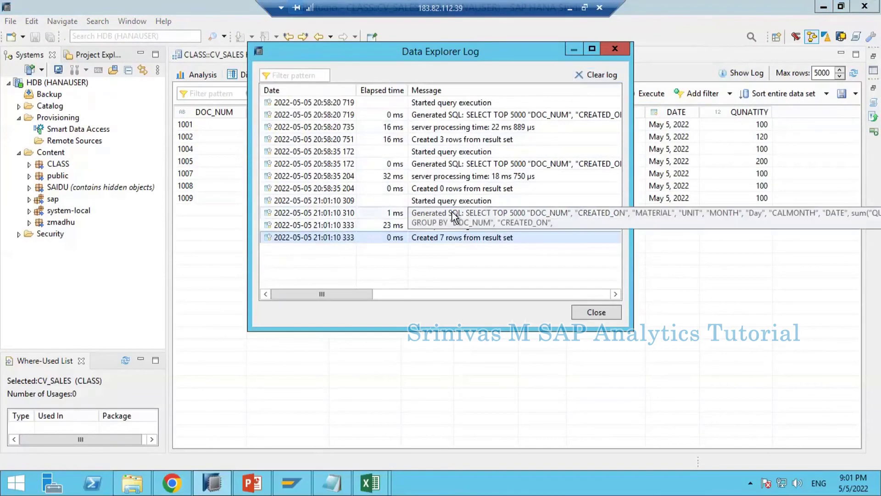
left_click(530, 214)
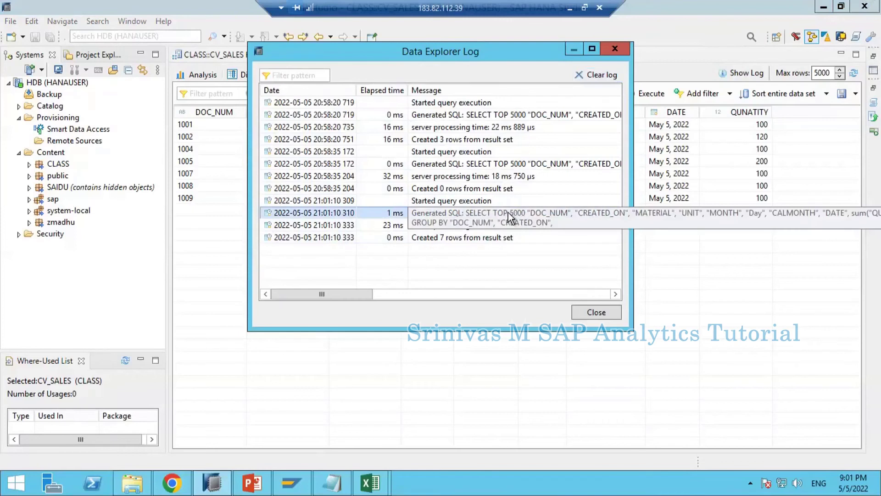
double_click(507, 213)
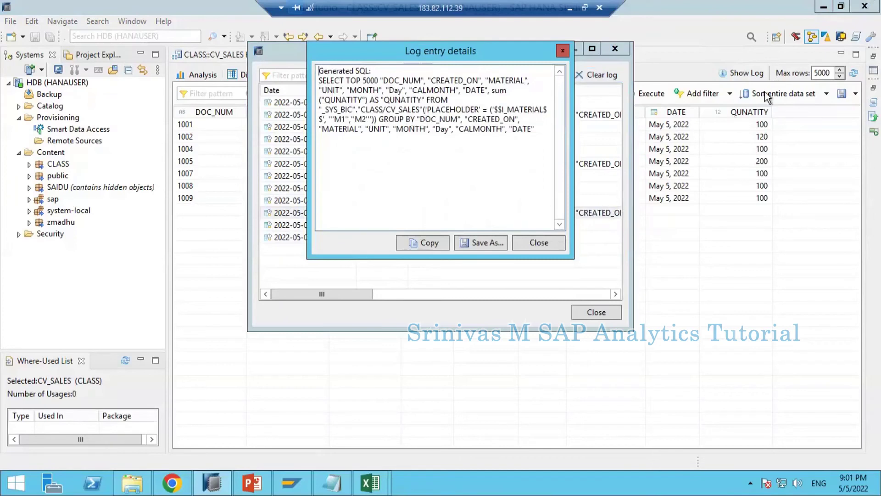
left_click(425, 241)
left_click(532, 243)
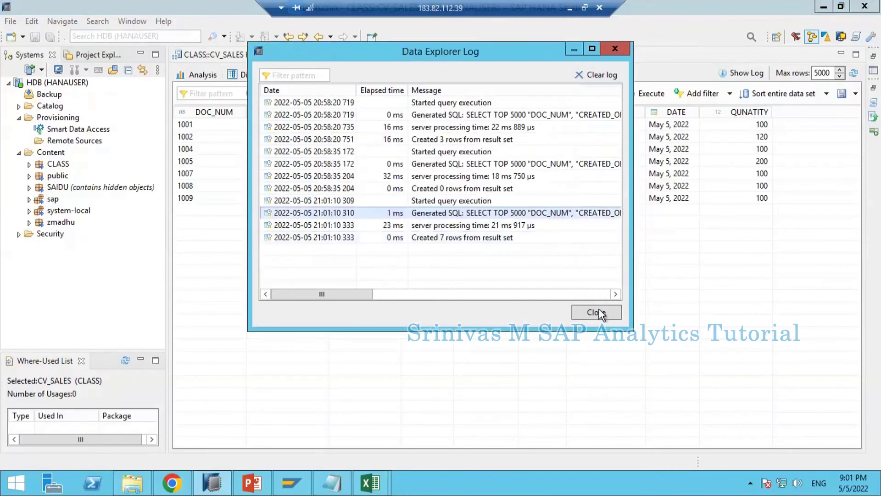
left_click(594, 311)
Switch to Notepad and replace the existing text with the copied SQL statement.
left_click(335, 485)
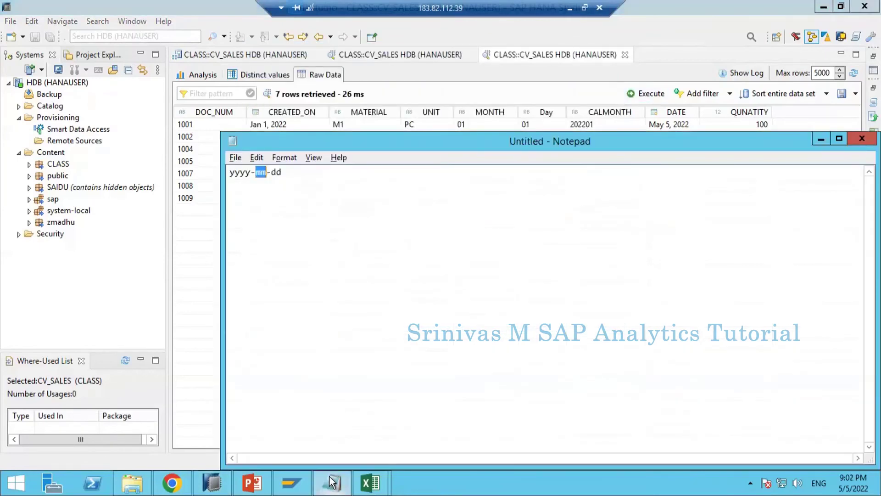
key("ctrl+a")
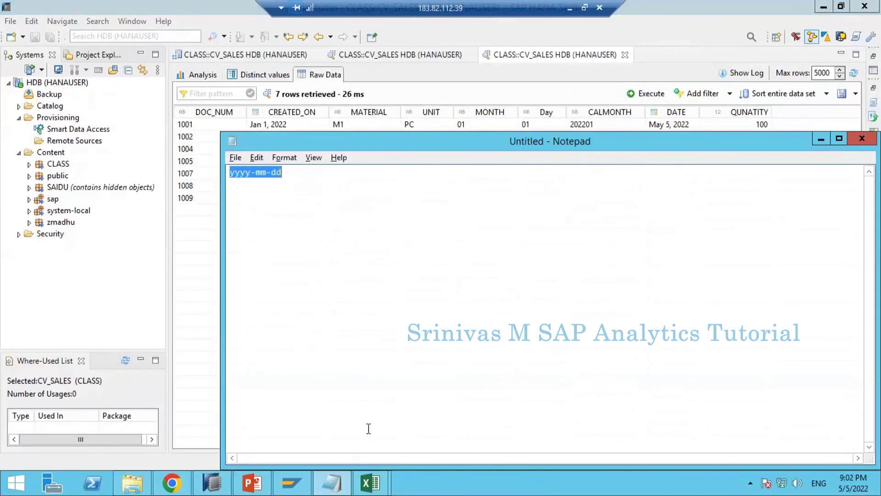
key("ctrl+v")
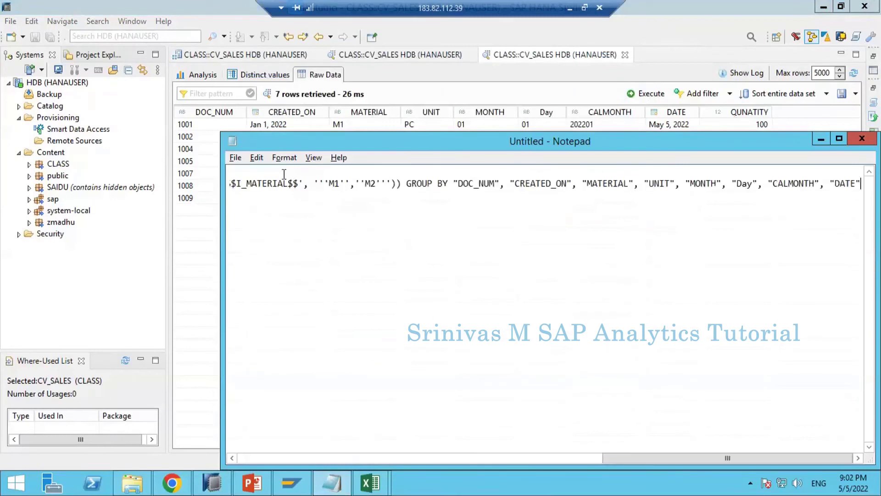
Turn on word wrap in the maximized Notepad window and insert two blank lines between the "Generated SQL:" heading and the SELECT statement.
left_click(256, 157)
left_click(282, 159)
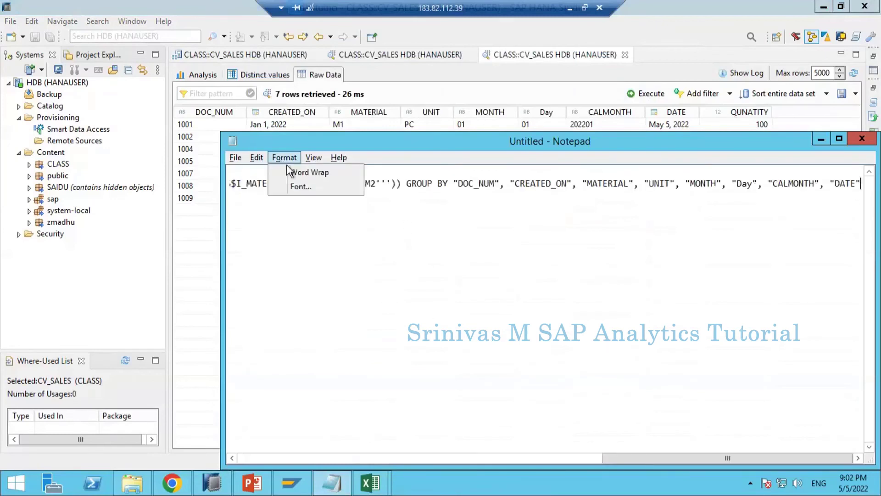
left_click(290, 172)
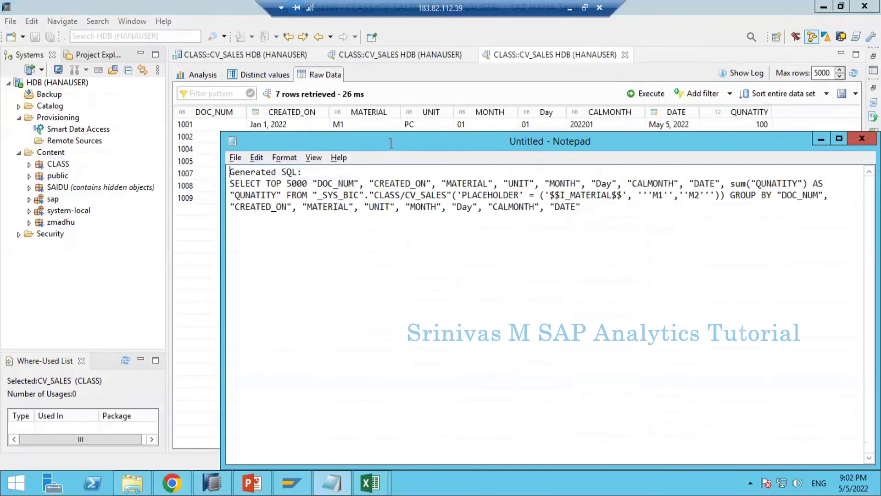
double_click(390, 142)
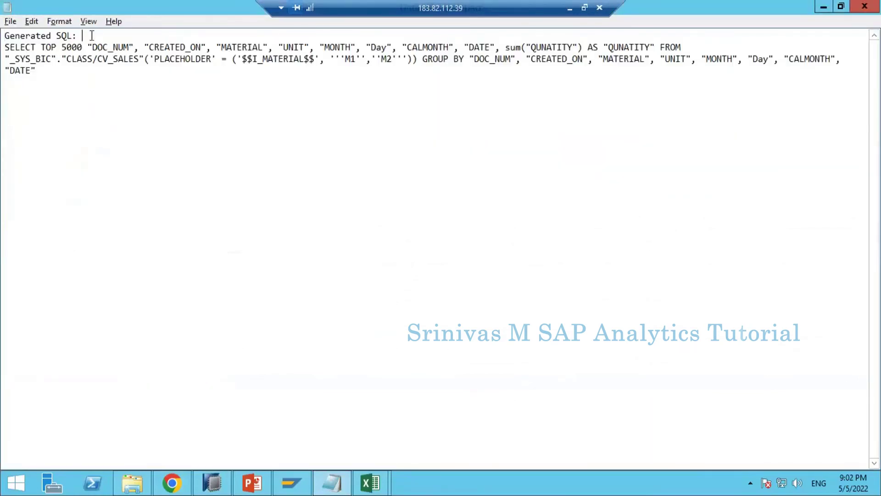
key("Return")
key("Return")
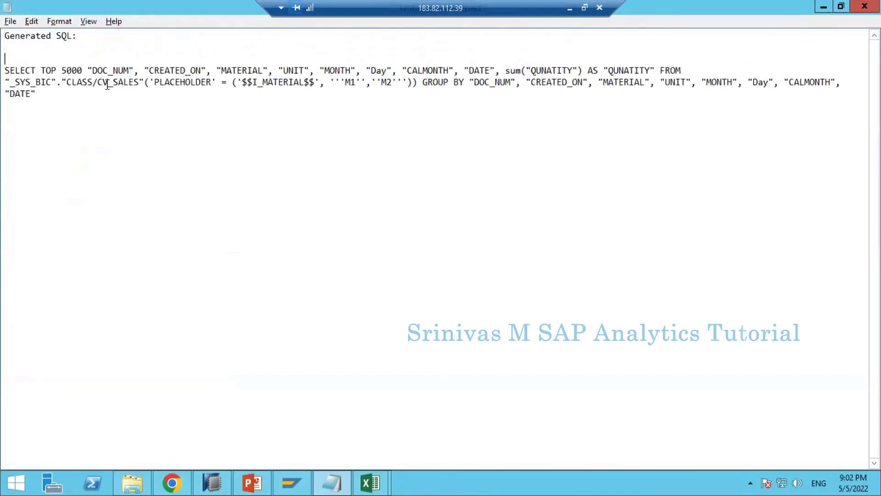
Examine the view name "_SYS_BIC"."CLASS/CV_SALES", the PLACEHOLDER clause for $$I_MATERIAL$$ and its values M1 and M2 in the generated SQL.
left_click_drag(5, 83, 145, 88)
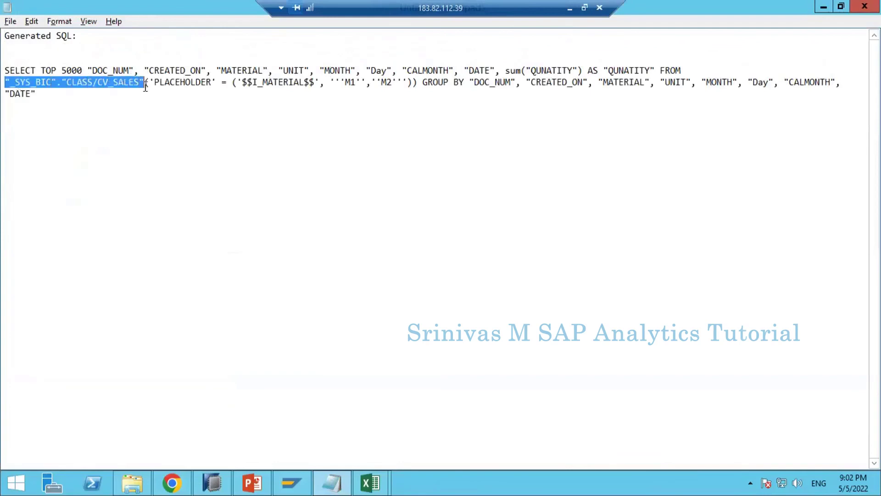
left_click(147, 95)
left_click(145, 84)
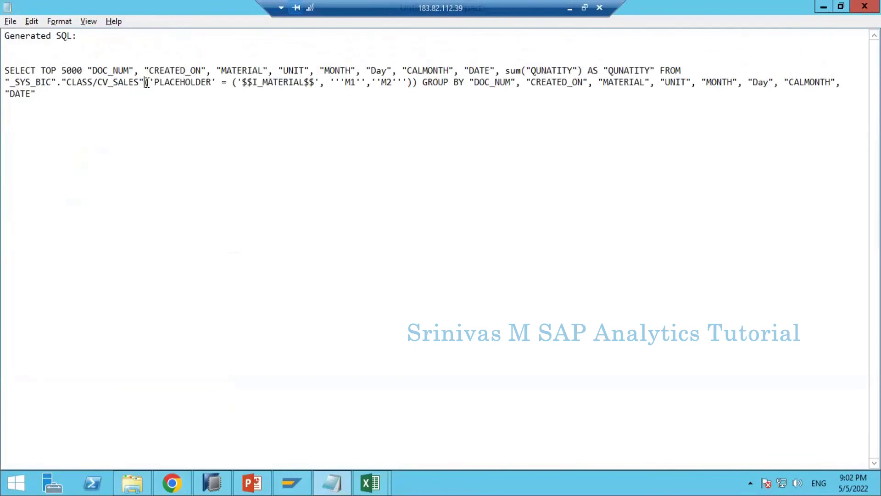
left_click(263, 92, "shift")
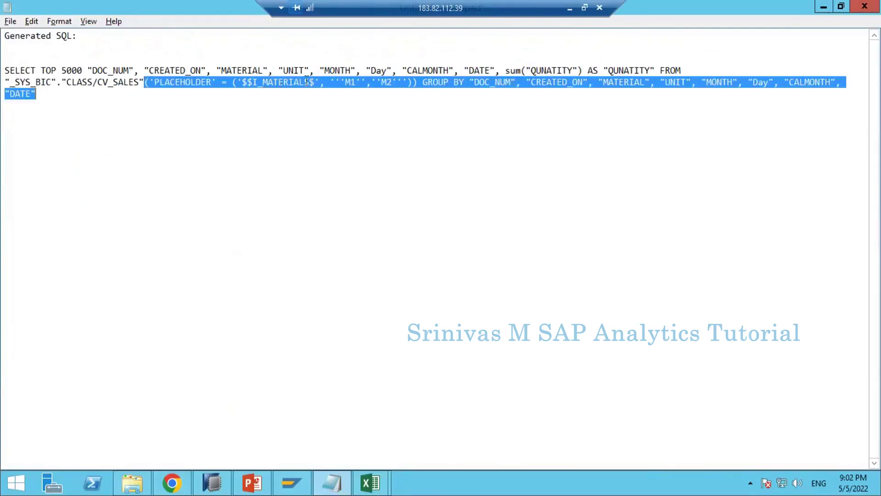
left_click_drag(306, 82, 420, 85)
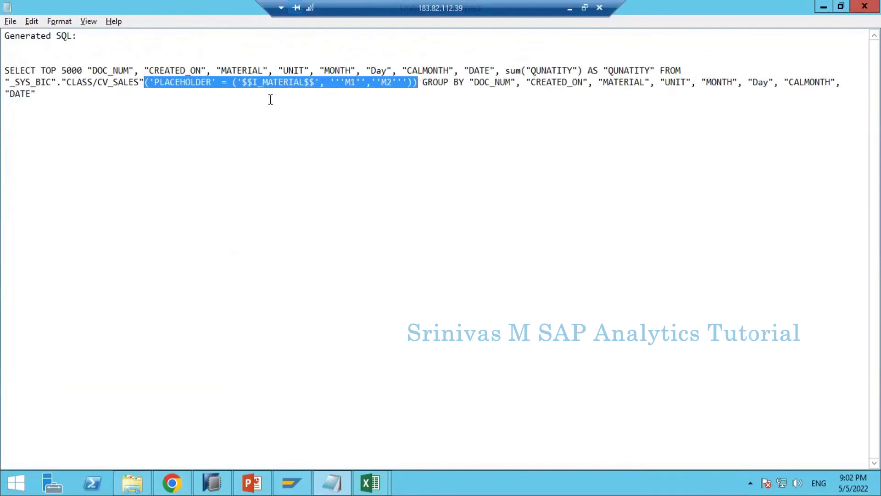
left_click(261, 95)
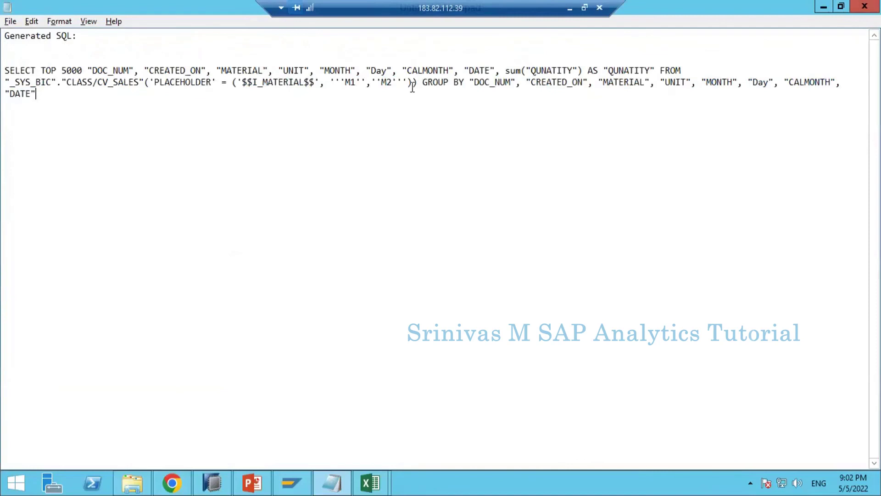
left_click_drag(413, 83, 393, 85)
left_click(340, 105)
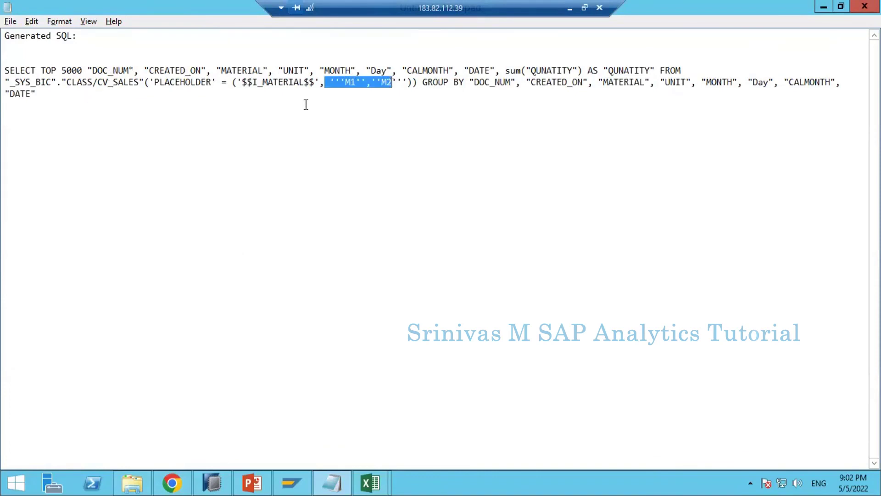
left_click(44, 93)
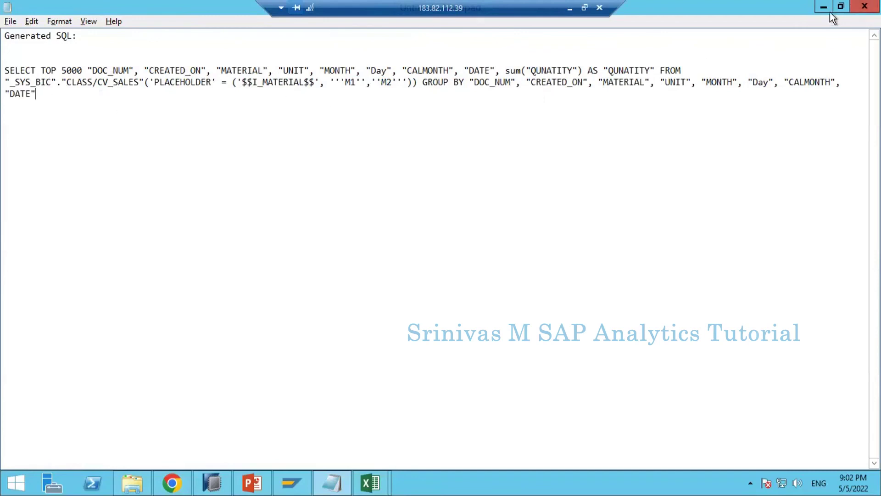
Switch back to SAP HANA Studio and review the raw data rows, the parameters in Semantics and the SALES_DATA projection of CV_SALES.
mouse_move(879, 2)
key("alt+Tab")
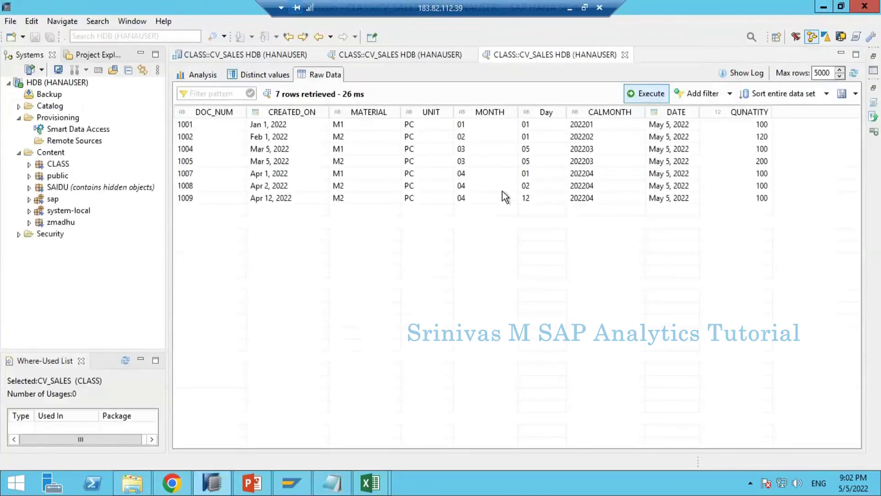
left_click(533, 173)
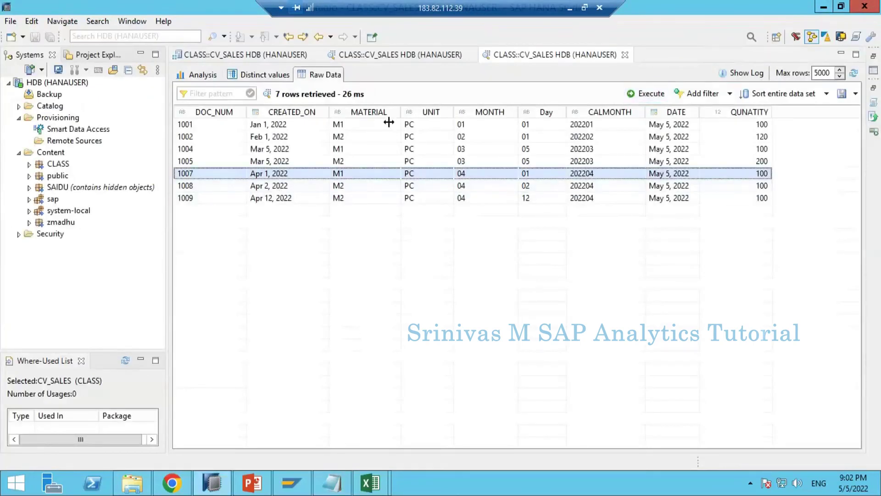
left_click(247, 55)
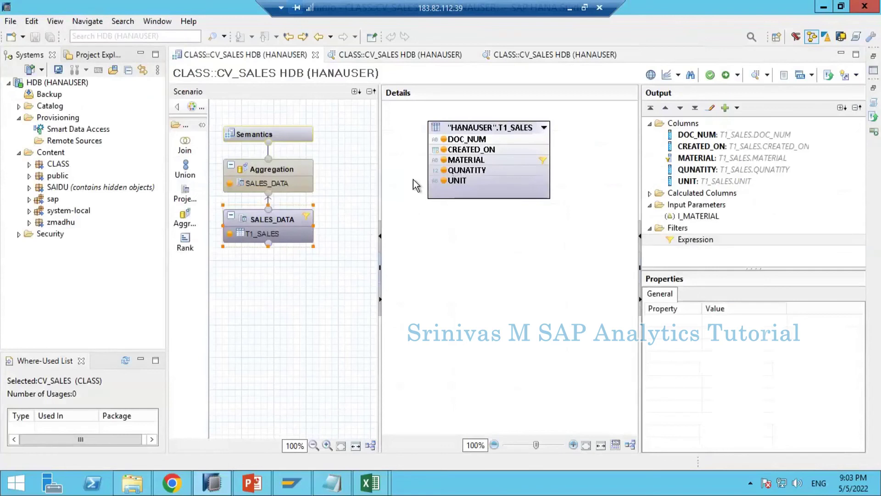
left_click(287, 135)
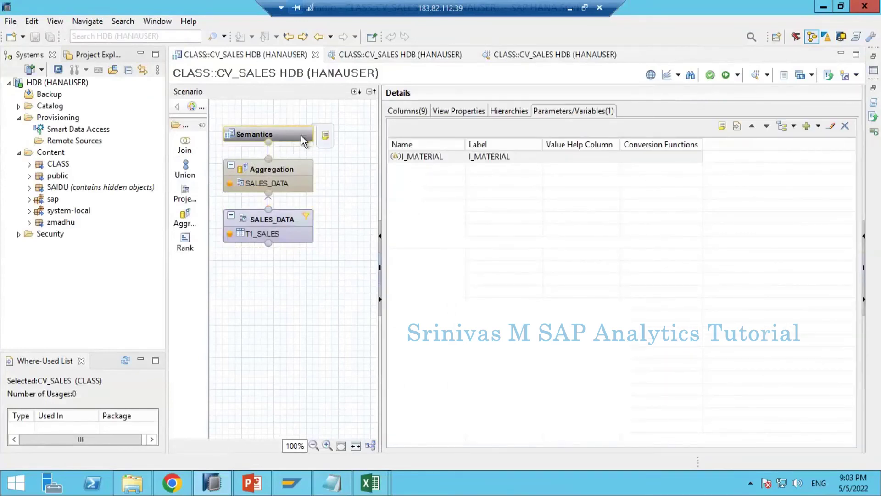
left_click(301, 227)
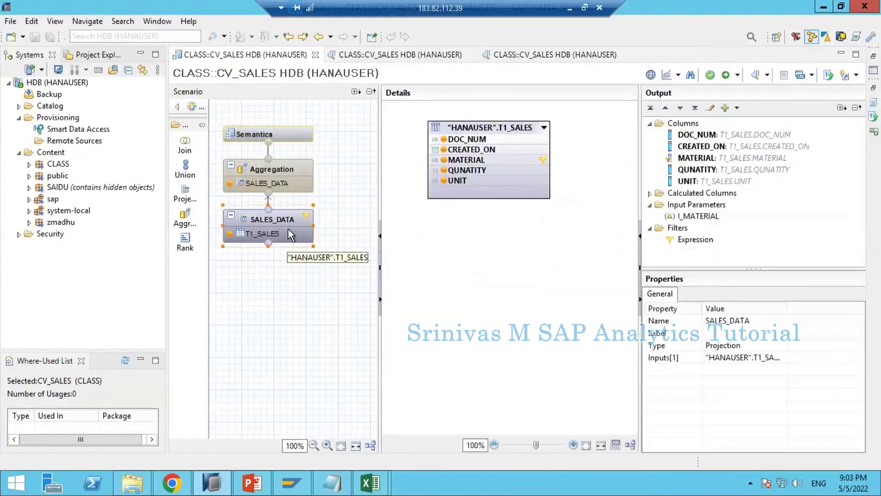
mouse_move(286, 224)
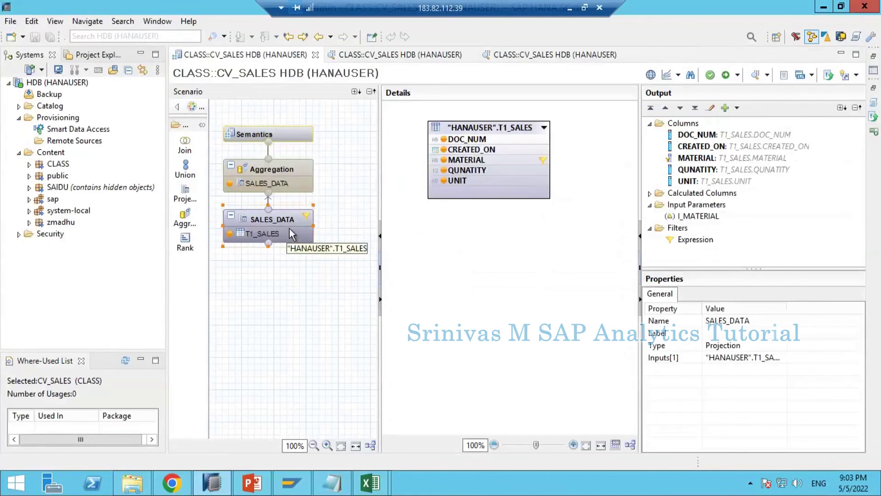
mouse_move(257, 219)
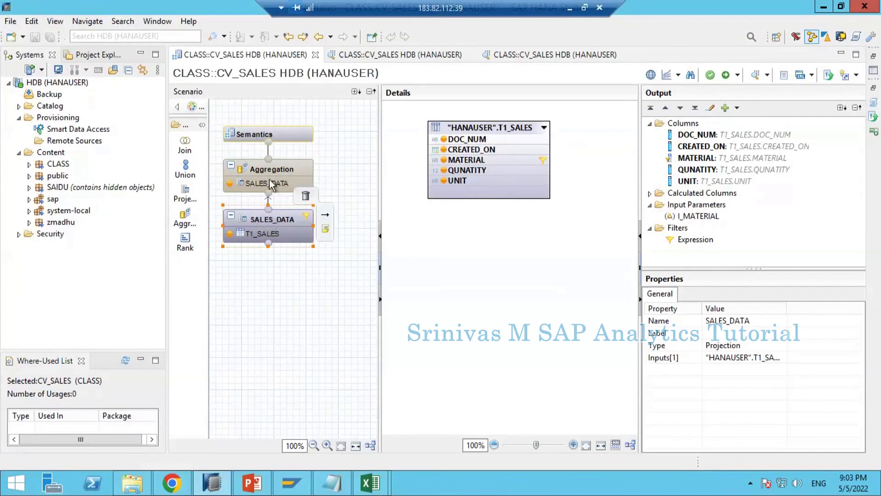
Remove the filter from the MATERIAL column in the SALES_DATA projection's output.
left_click(709, 217)
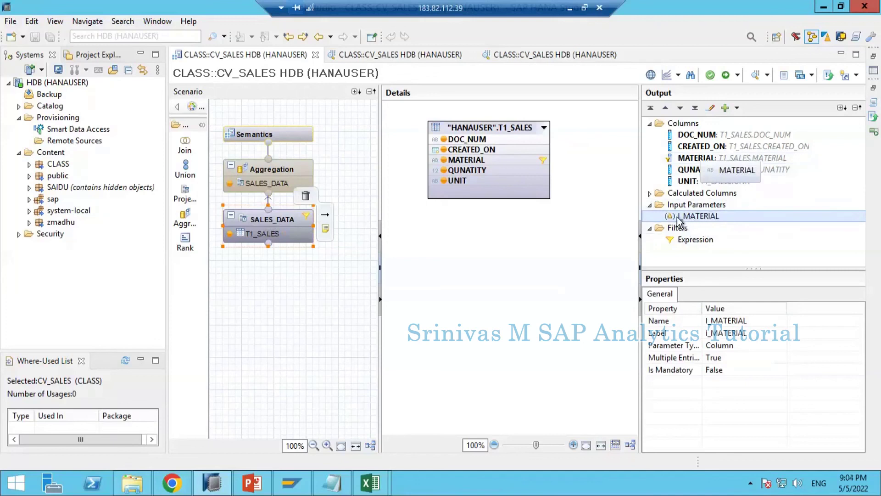
right_click(697, 158)
left_click(715, 194)
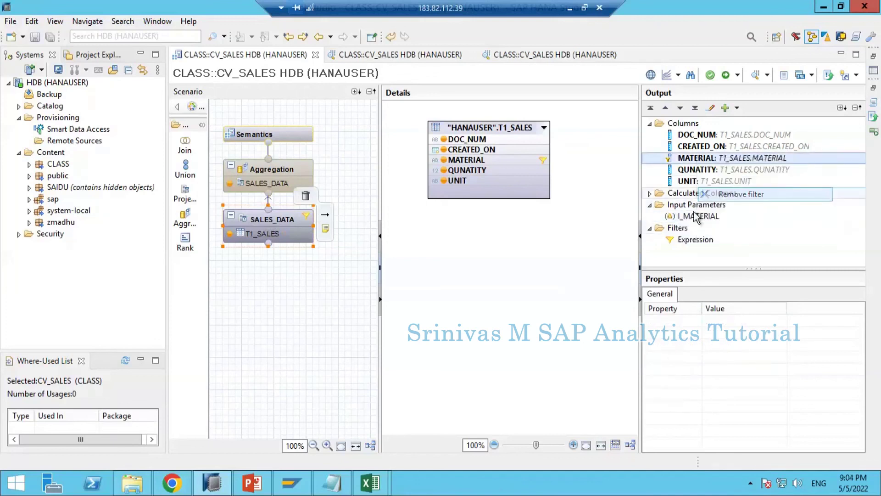
Activate CV_SALES and show its raw data in a new data preview.
left_click(726, 74)
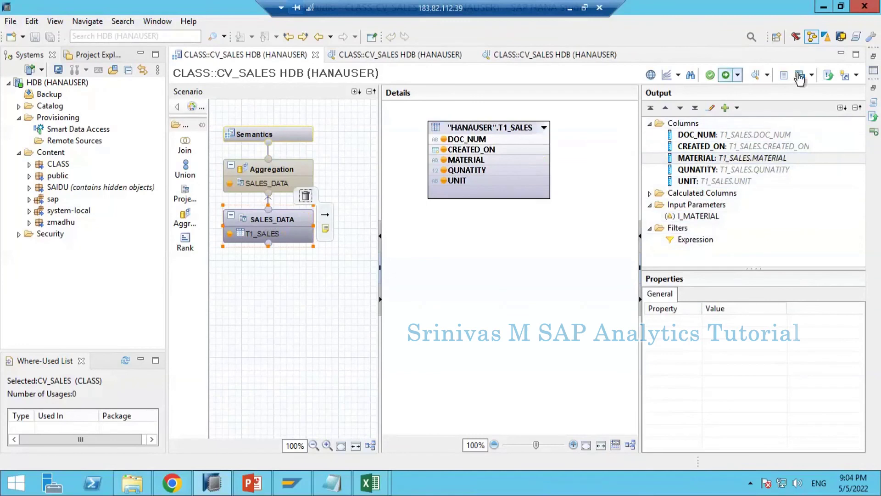
left_click(725, 75)
left_click(568, 248)
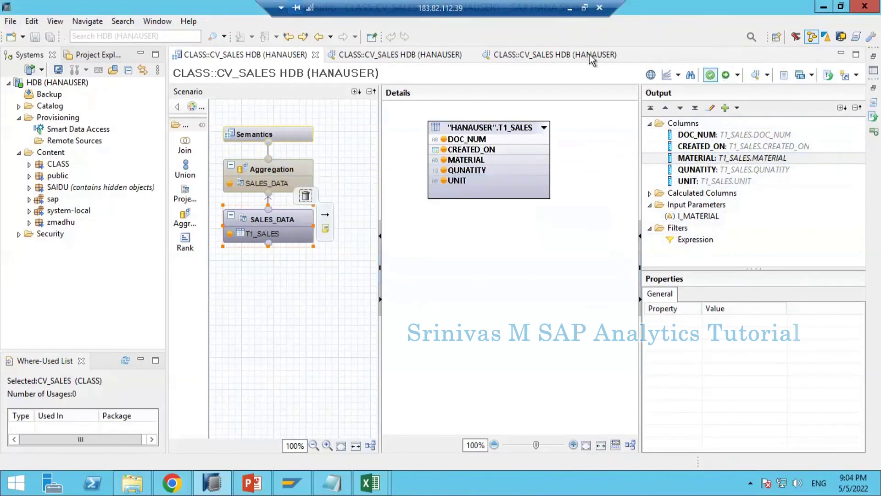
left_click(755, 75)
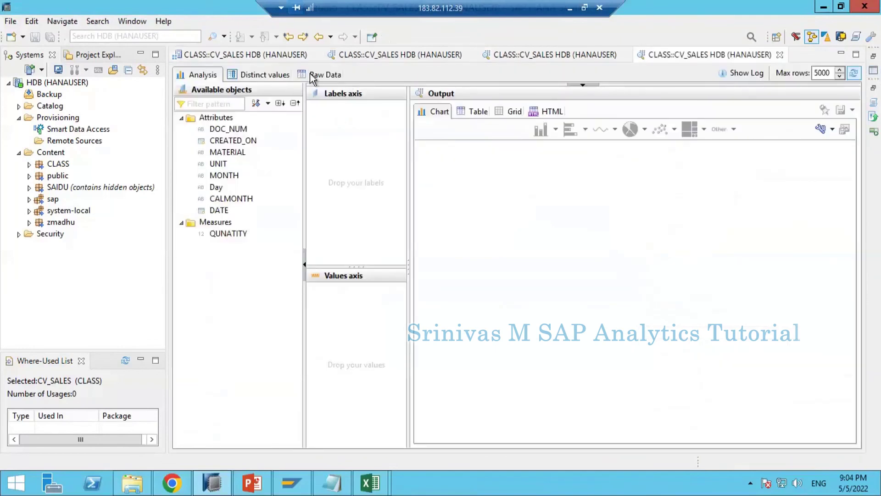
left_click(311, 74)
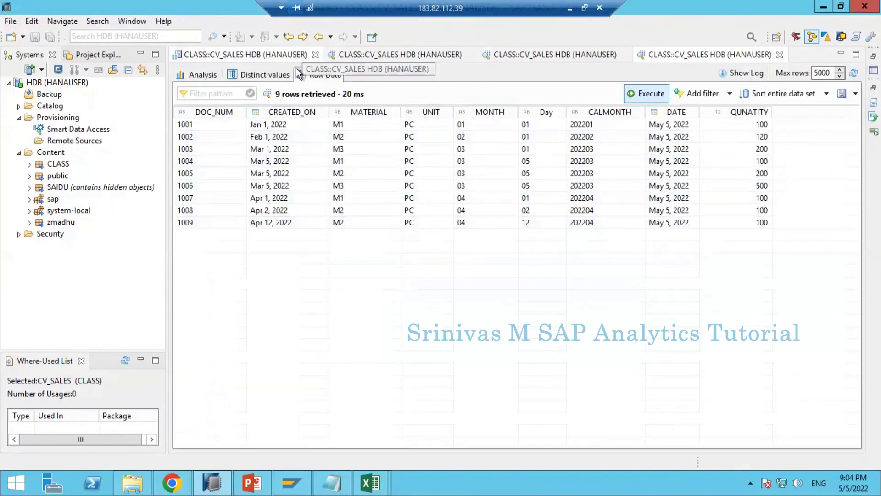
Review the I_MATERIAL input parameter in Semantics and in SALES_DATA, along with the projection's output columns.
left_click(284, 55)
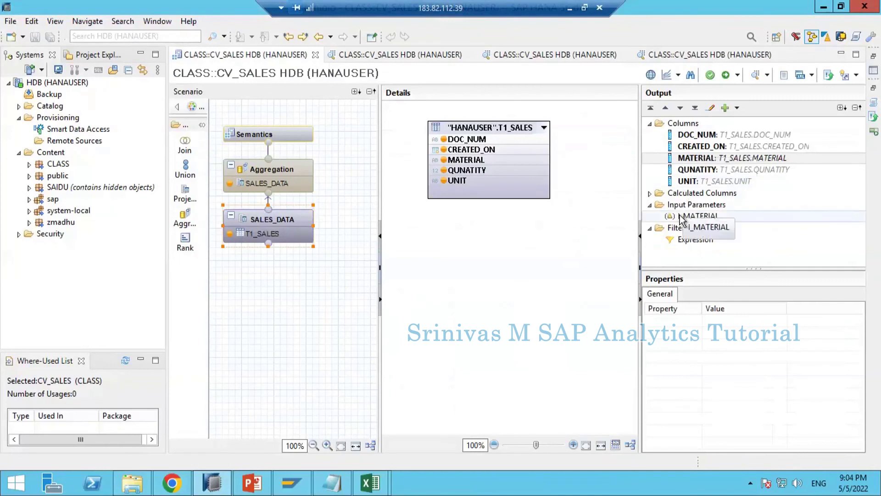
left_click(302, 136)
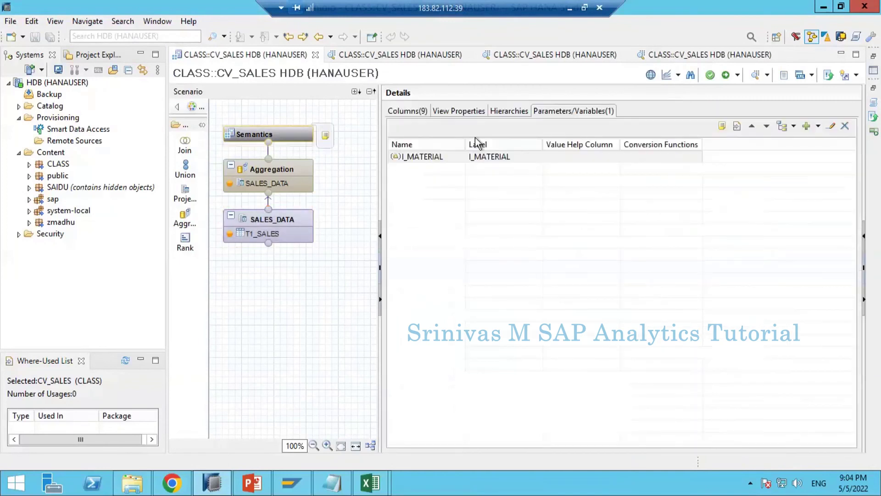
left_click(502, 161)
left_click(448, 188)
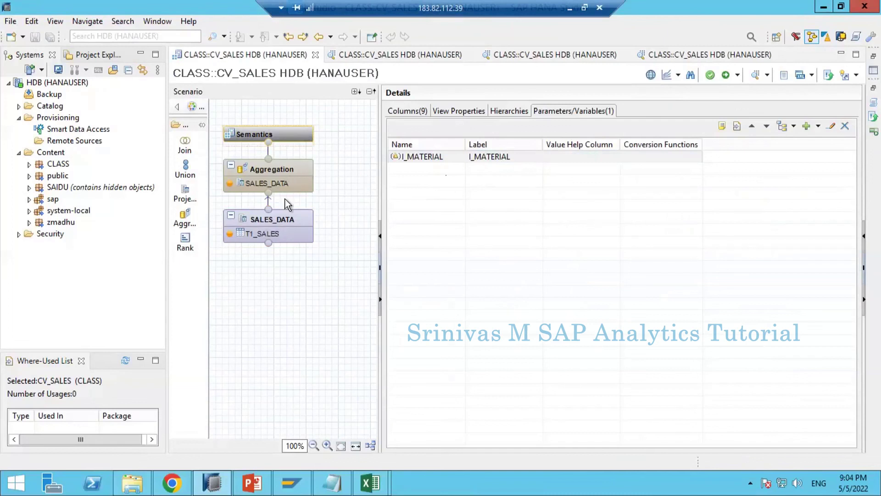
left_click(299, 212)
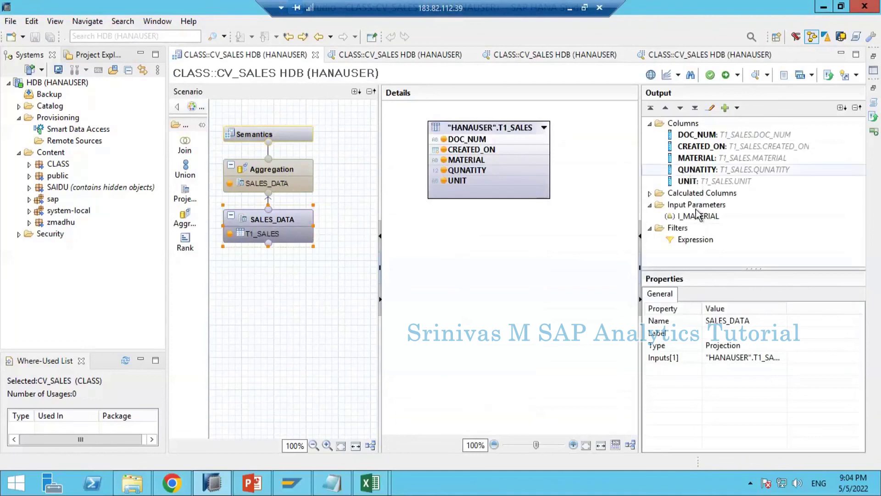
left_click(697, 152)
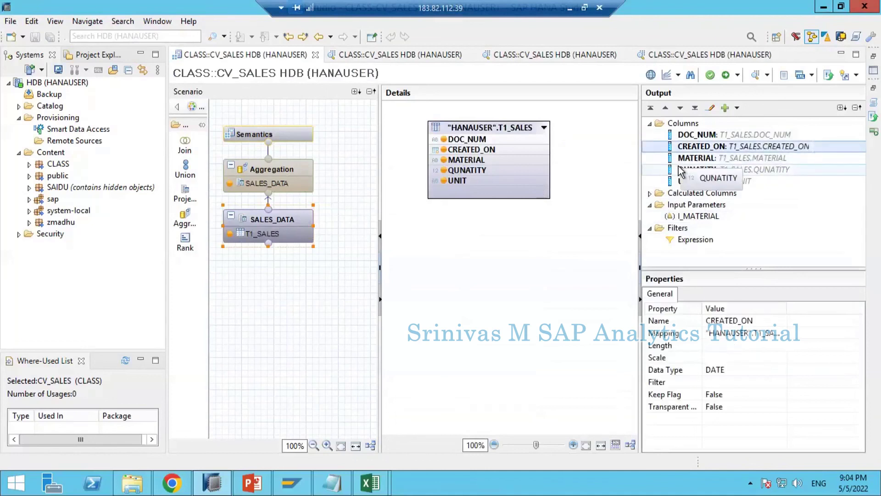
left_click(700, 218)
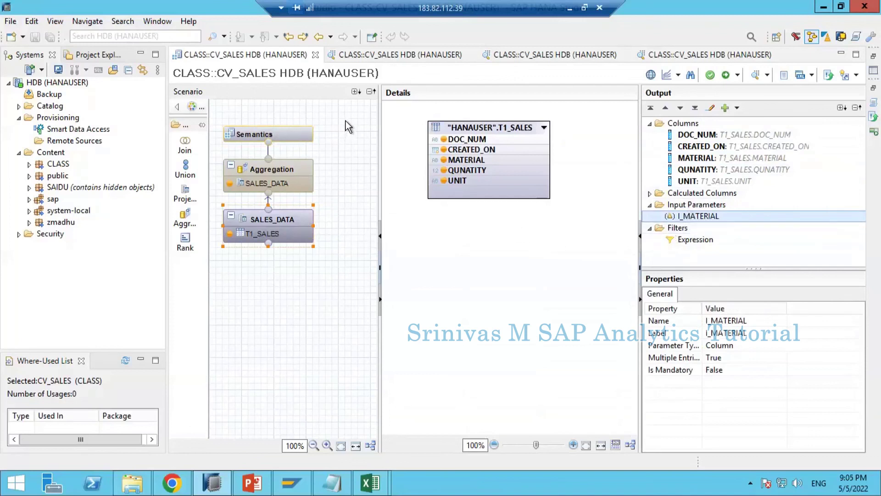
left_click_drag(347, 117, 241, 280)
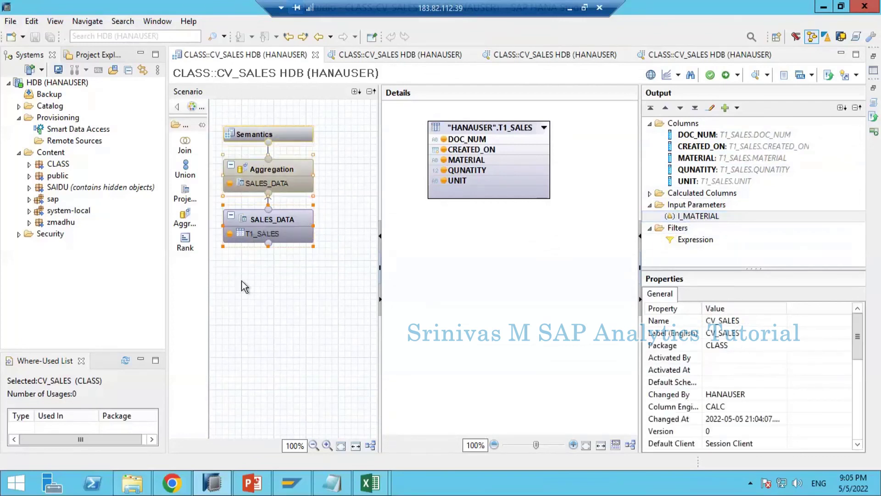
left_click(328, 170)
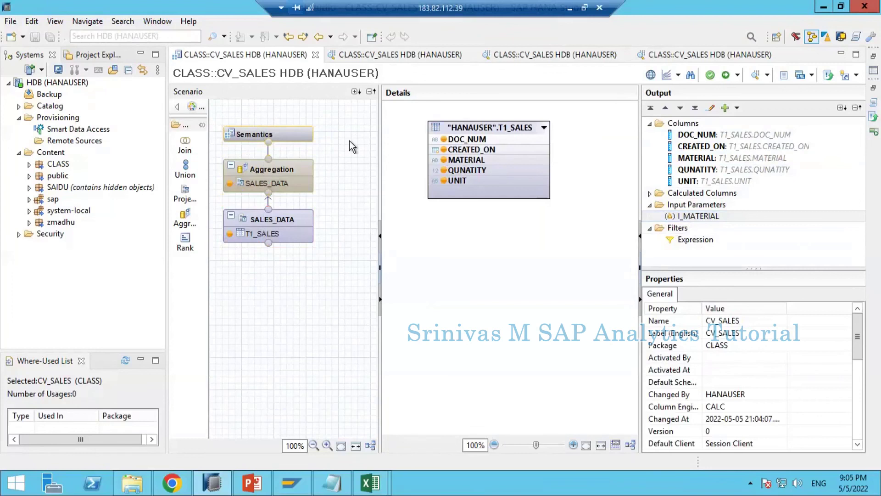